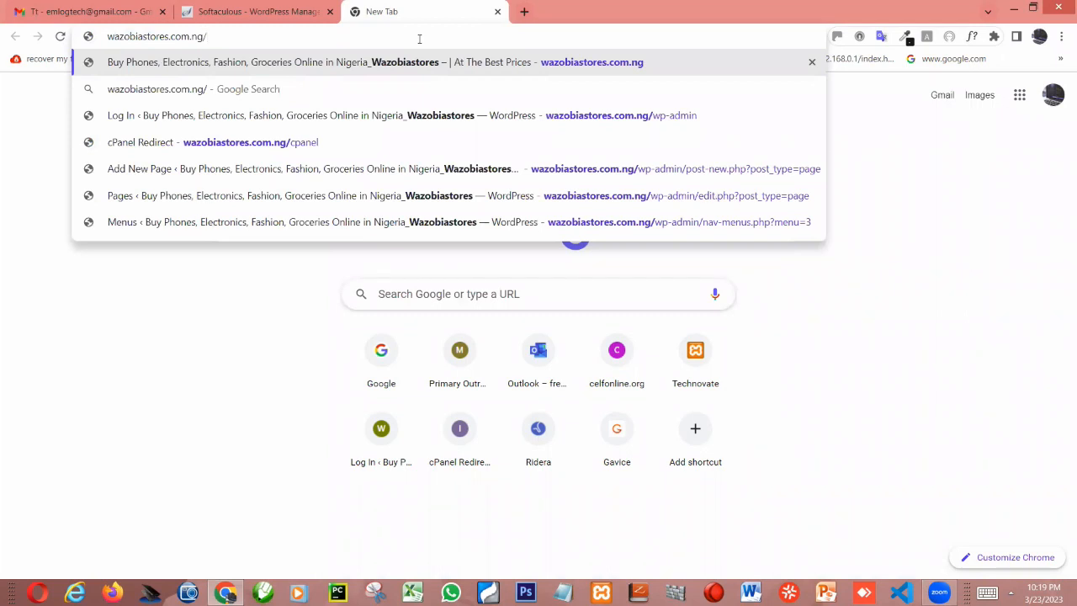
Open wazobiastores.com.ng/wp-admin and log in with the username wazobia and the account password
type("wp-")
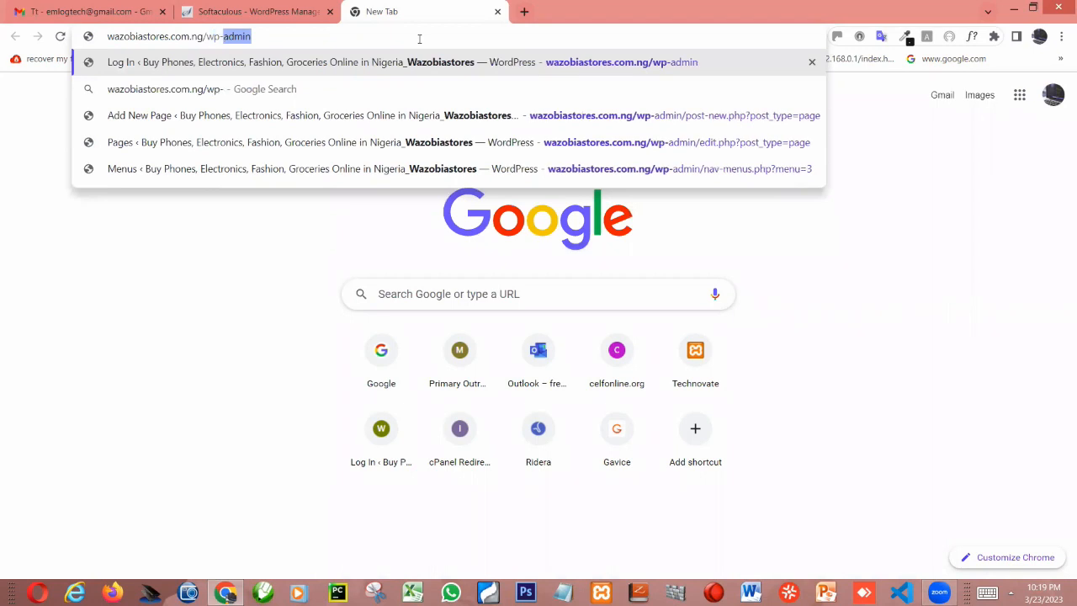
key("Return")
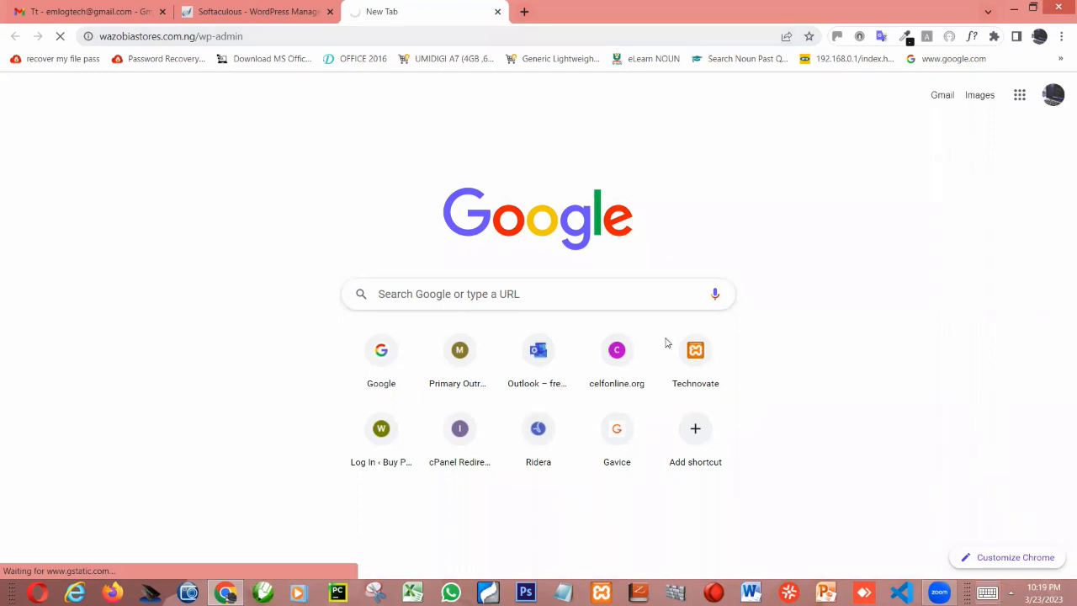
type("wazobia")
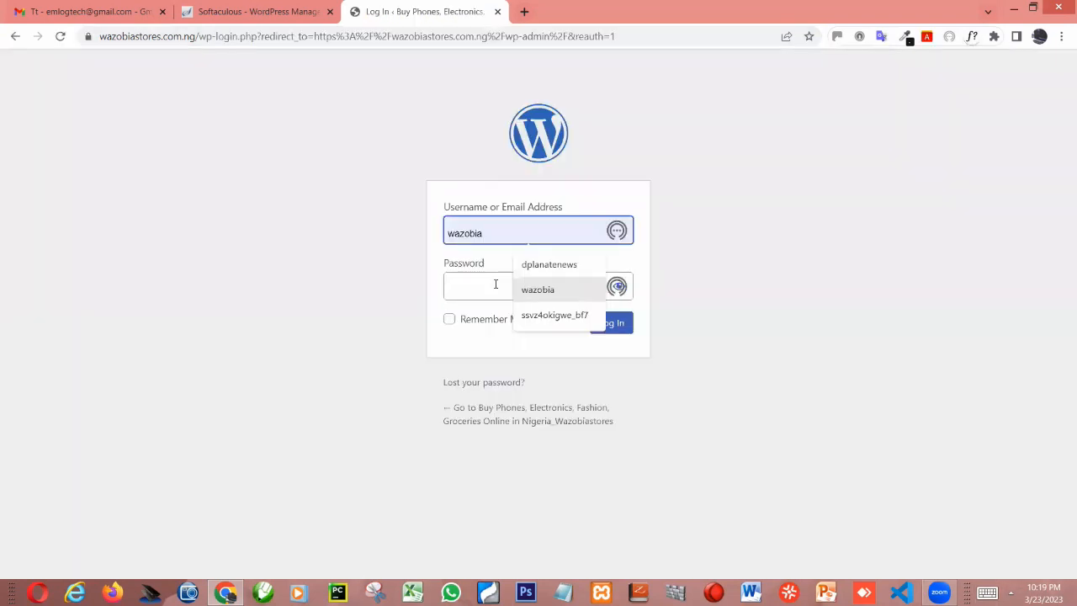
left_click(496, 284)
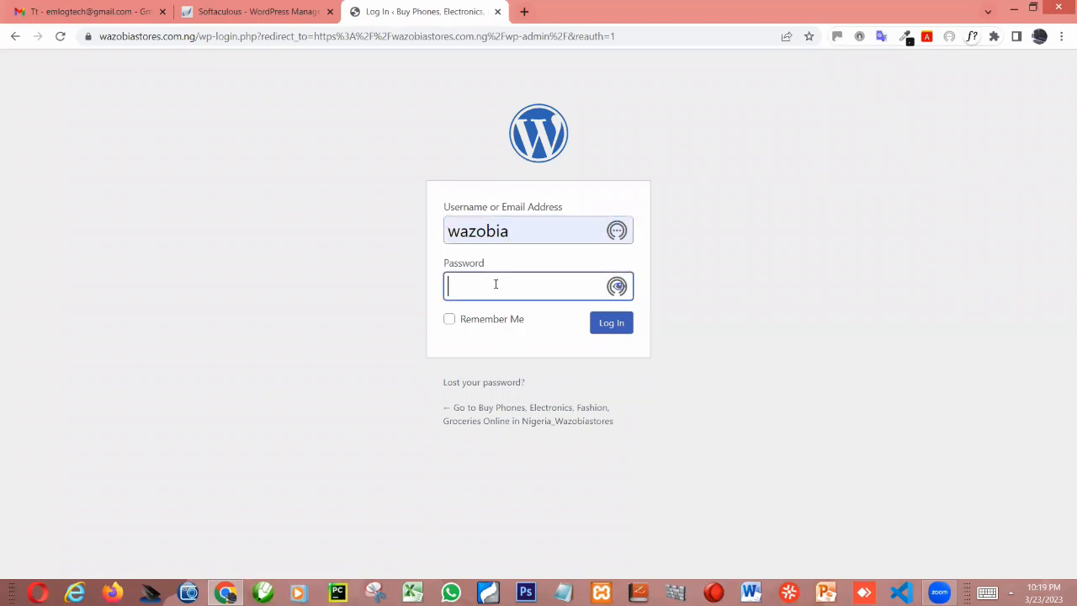
type("••••••••••••••")
key("Return")
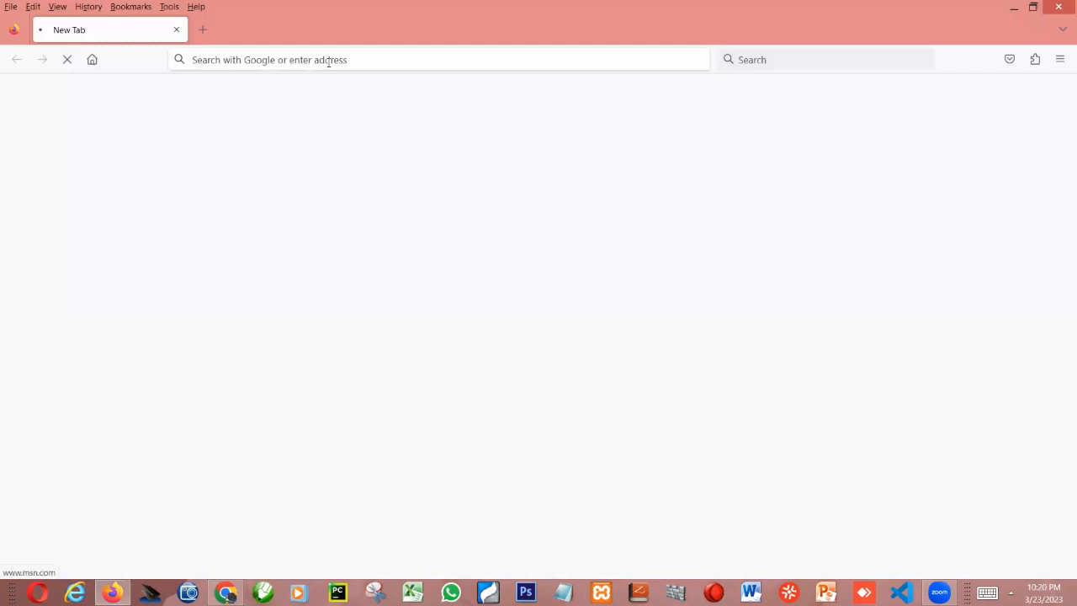
left_click(328, 60)
type("ww")
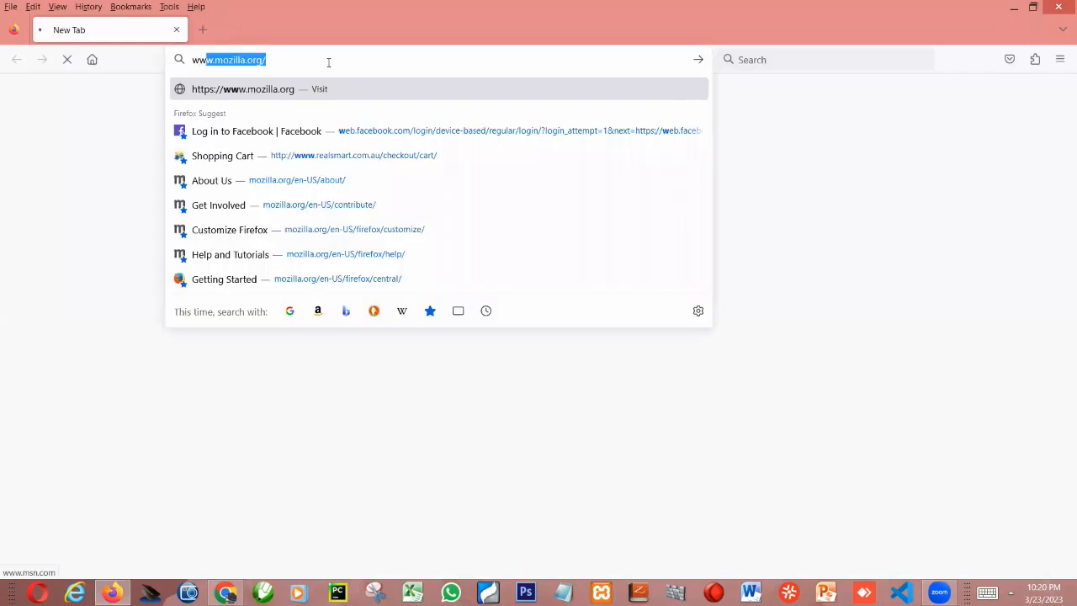
type("w.w")
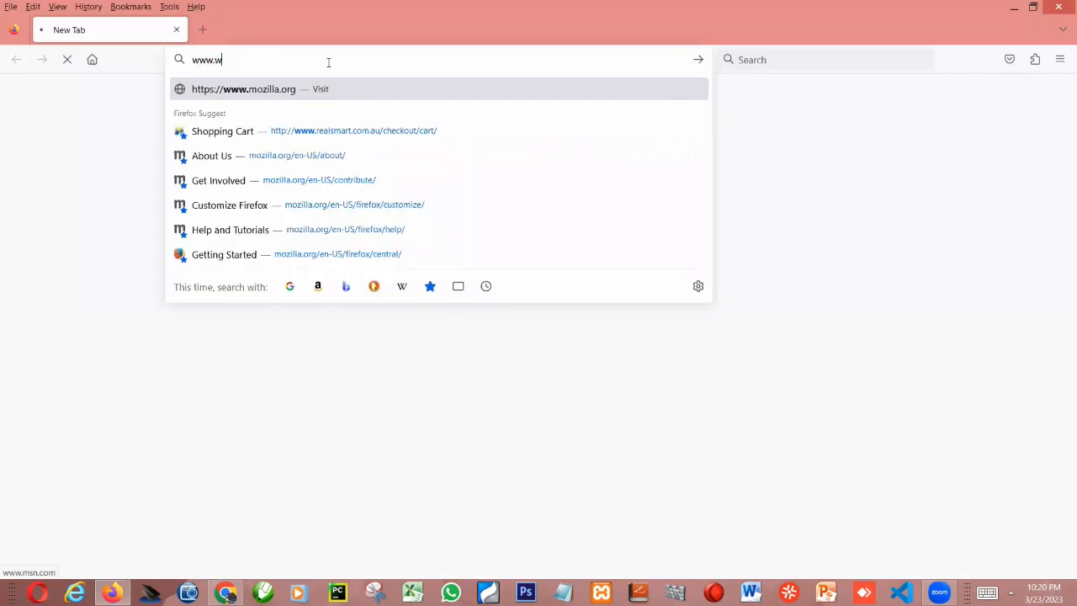
type("azob")
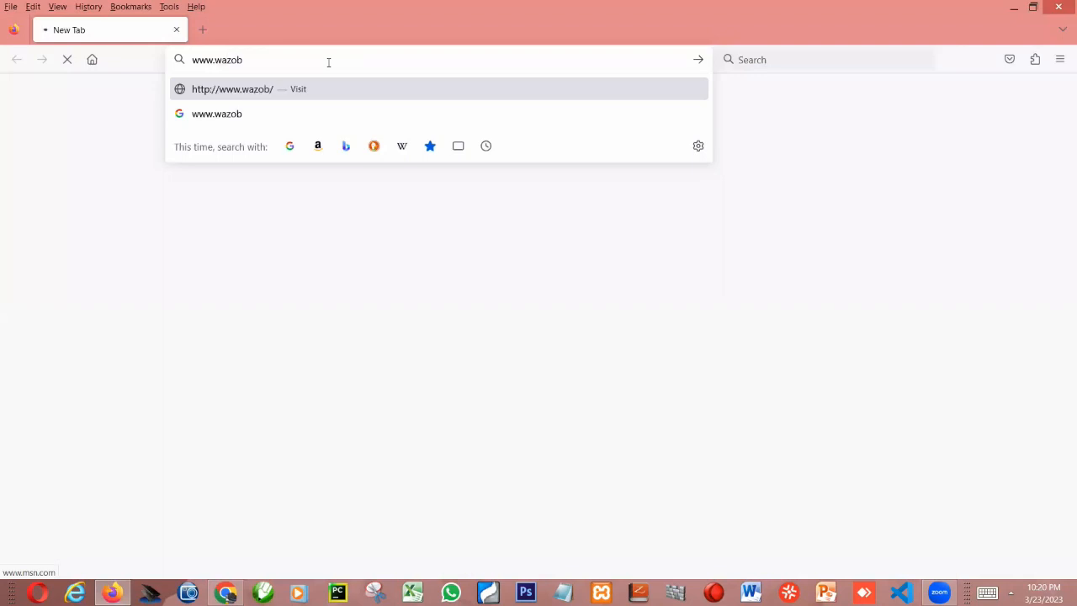
type("iastores")
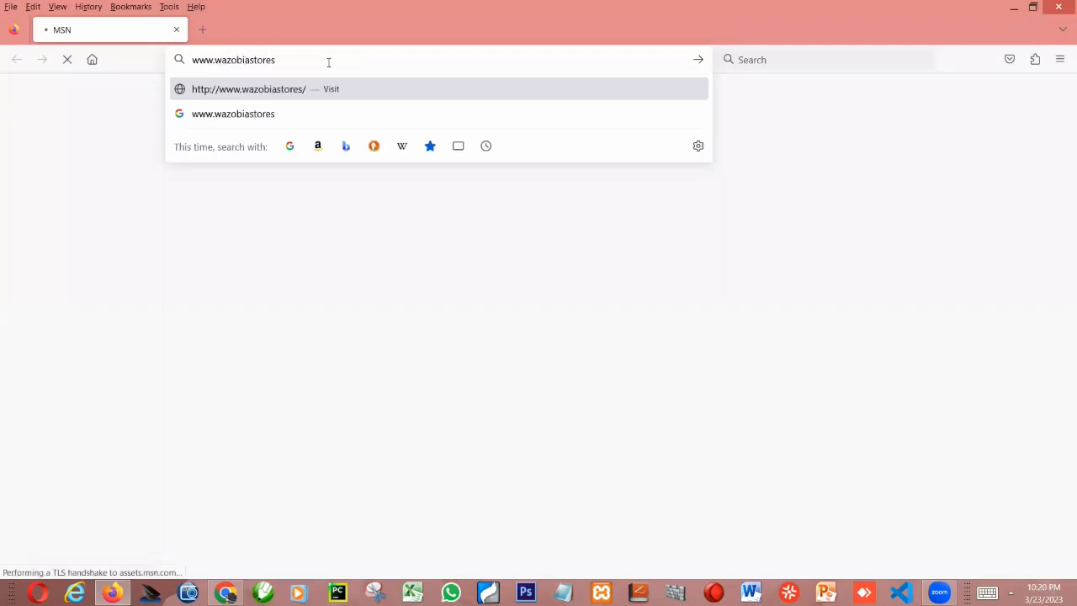
type(".com.ng")
key("Return")
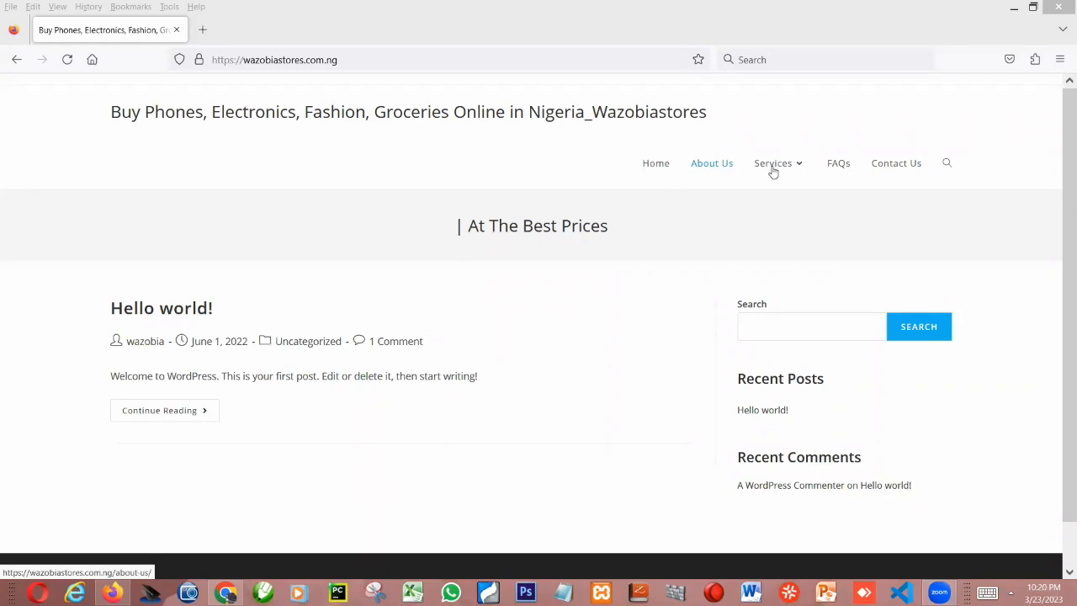
mouse_move(773, 171)
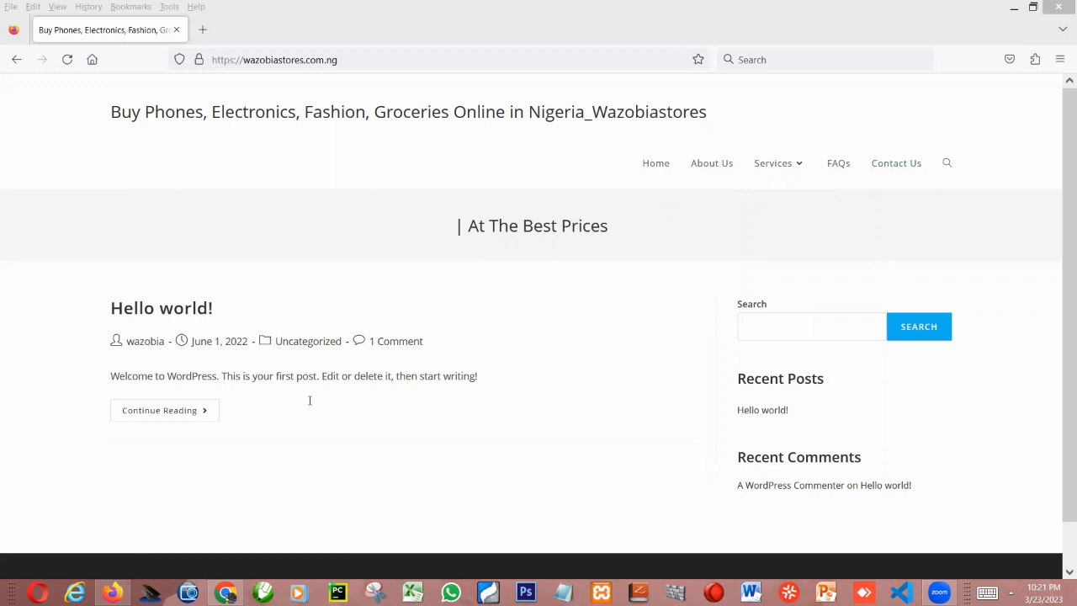
In Chrome, nest Website Development & Hosting and Software Development under All Services in the main menu and save the menu
key("alt+Tab")
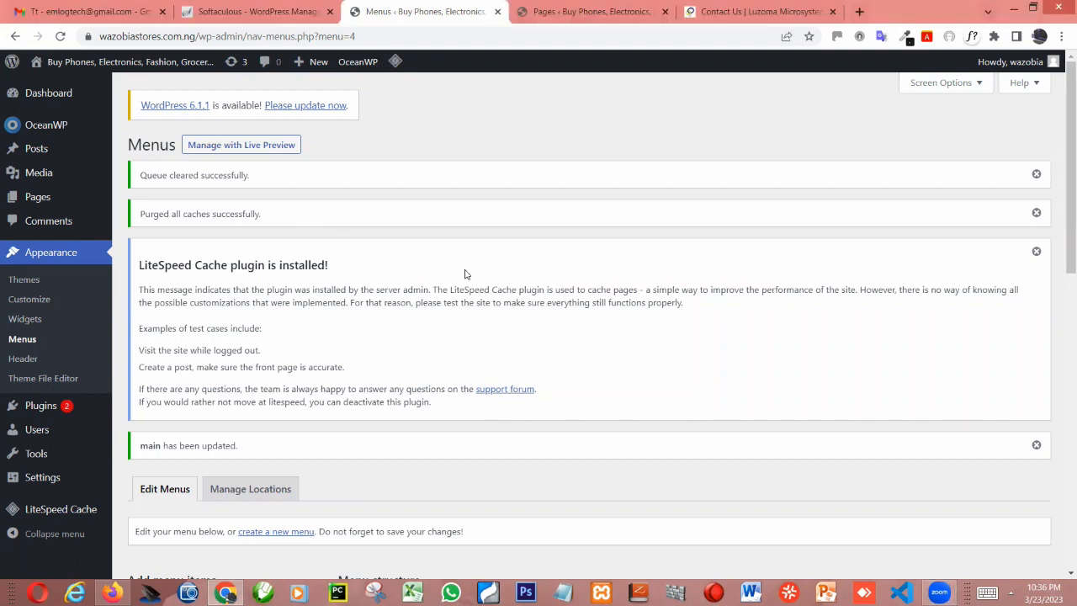
scroll(415, 328, "down", 4)
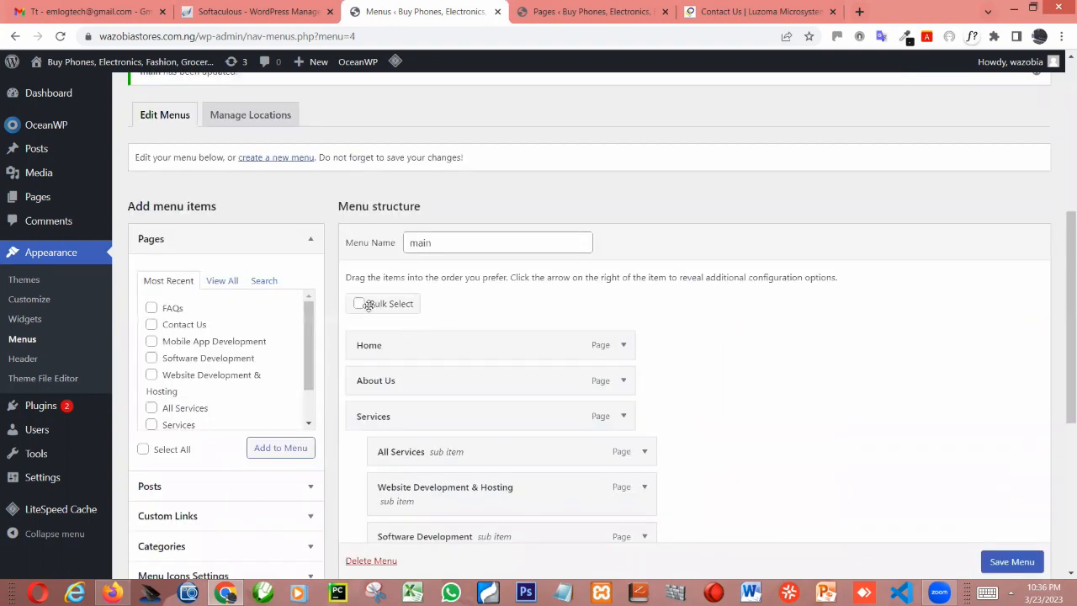
scroll(375, 294, "down", 2)
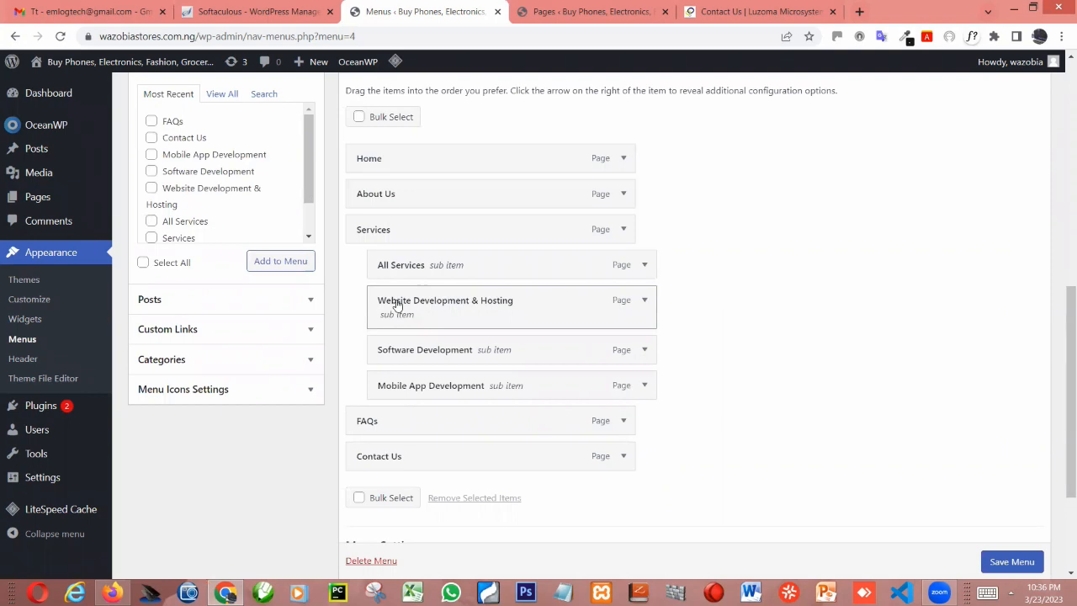
left_click_drag(397, 305, 429, 300)
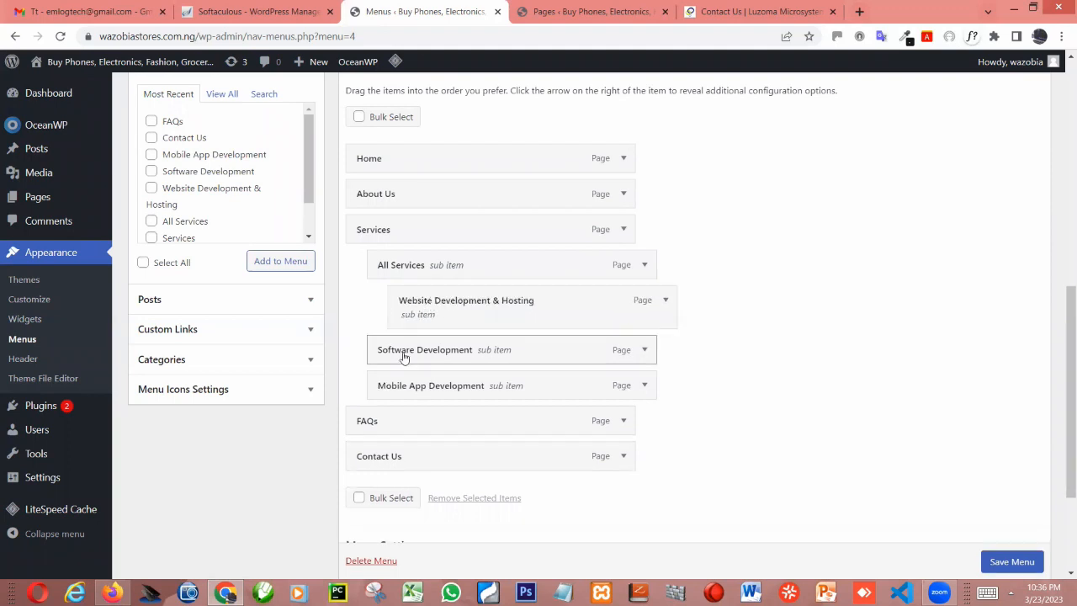
left_click_drag(427, 358, 443, 309)
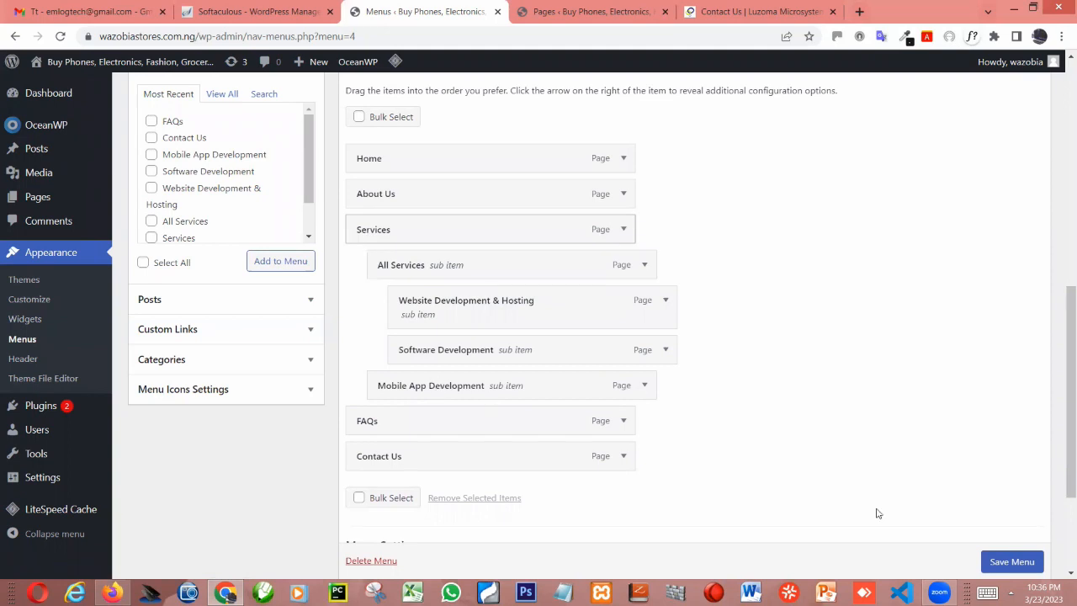
left_click(1007, 561)
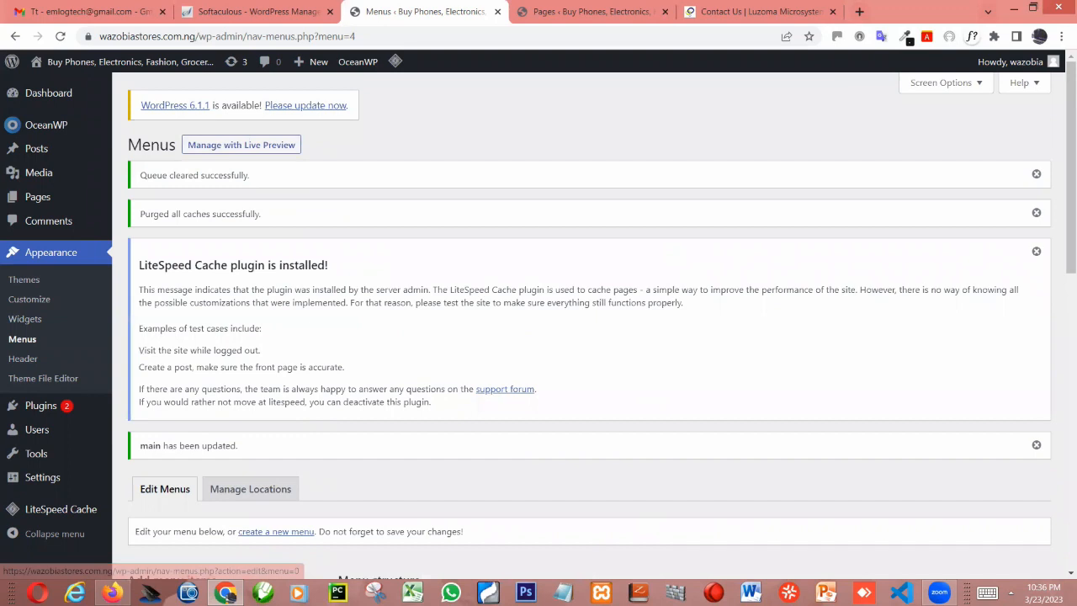
Reload the site in Firefox and check how the items under Services and All Services are nested
left_click(113, 592)
key("F5")
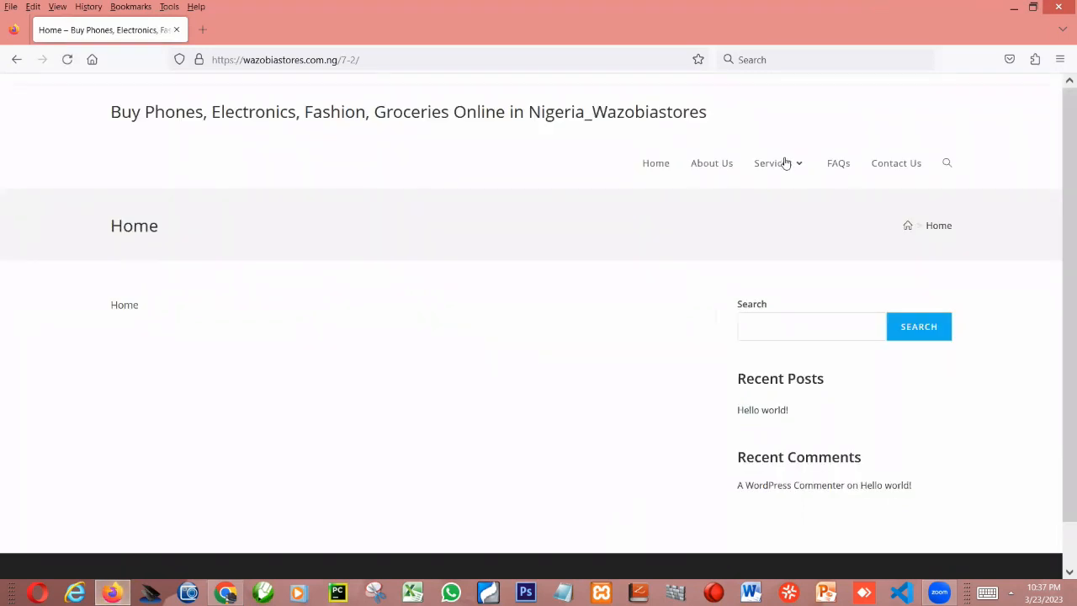
mouse_move(785, 163)
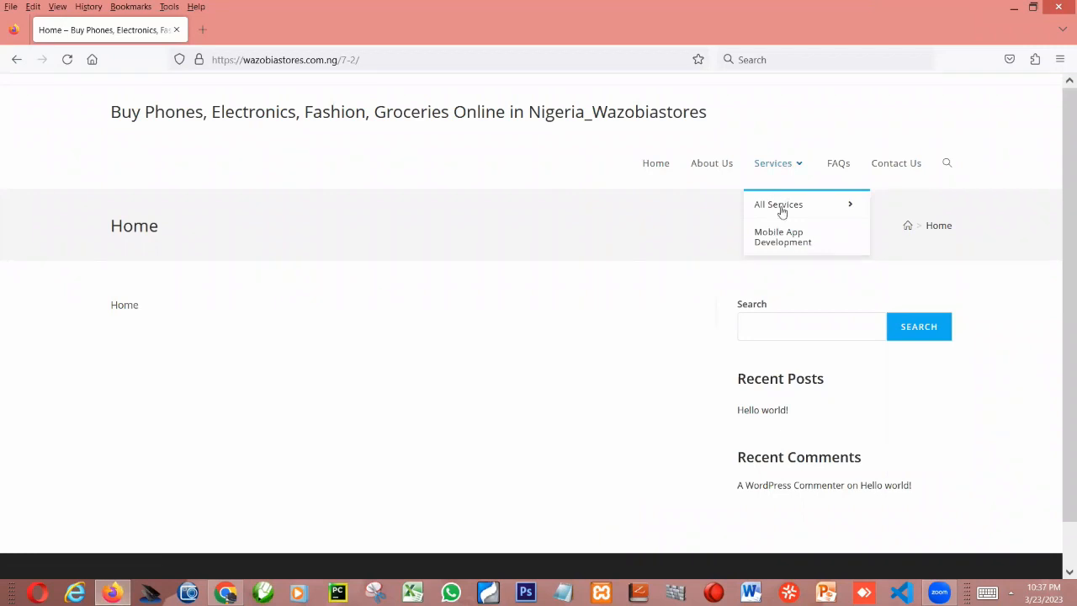
mouse_move(783, 210)
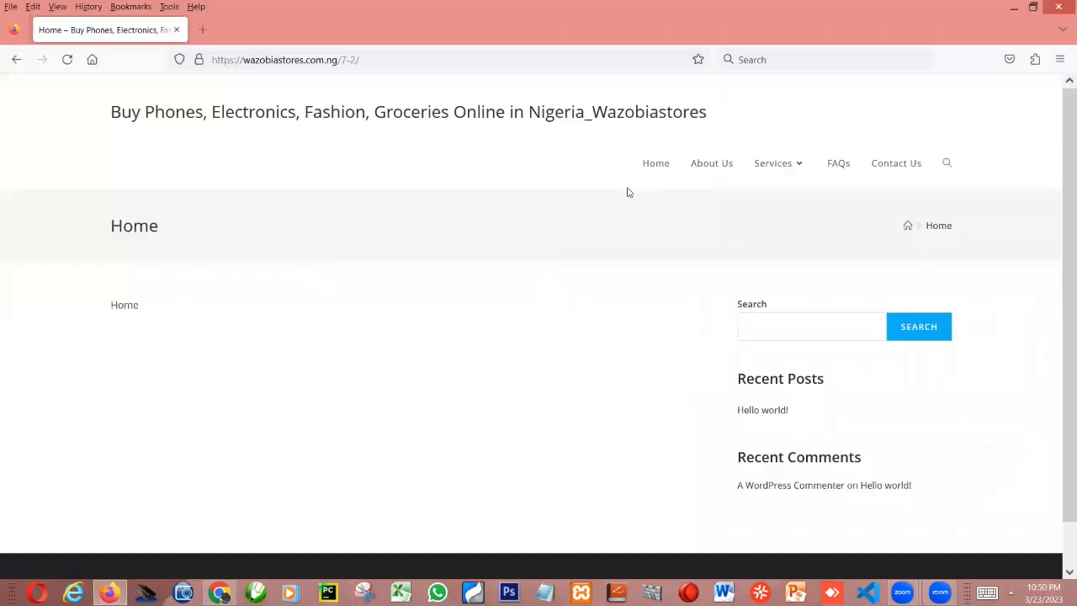
key("alt+Tab")
left_click(661, 166)
mouse_move(784, 166)
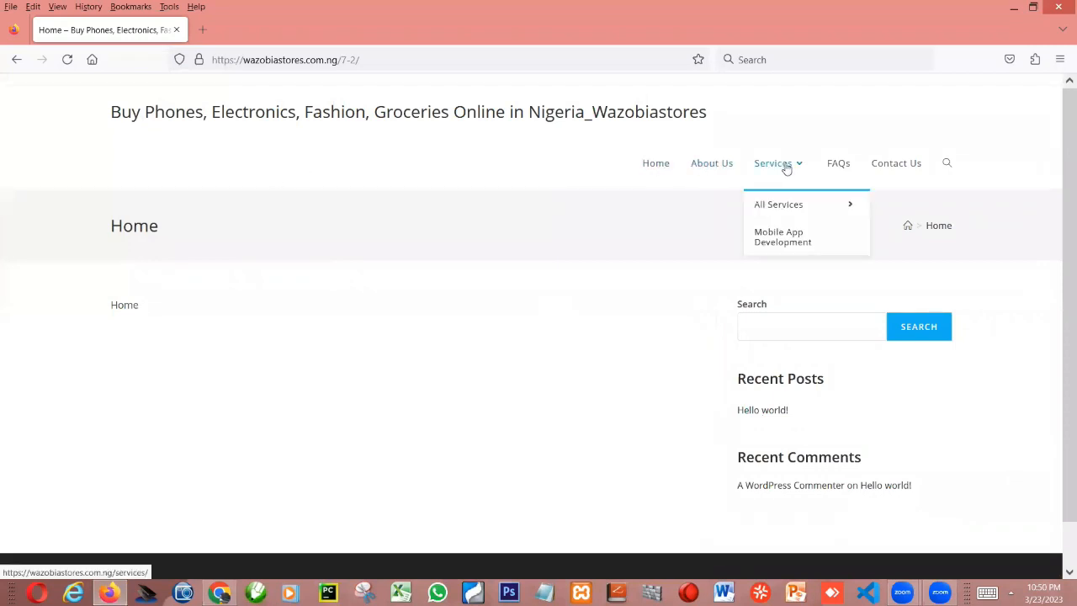
mouse_move(810, 210)
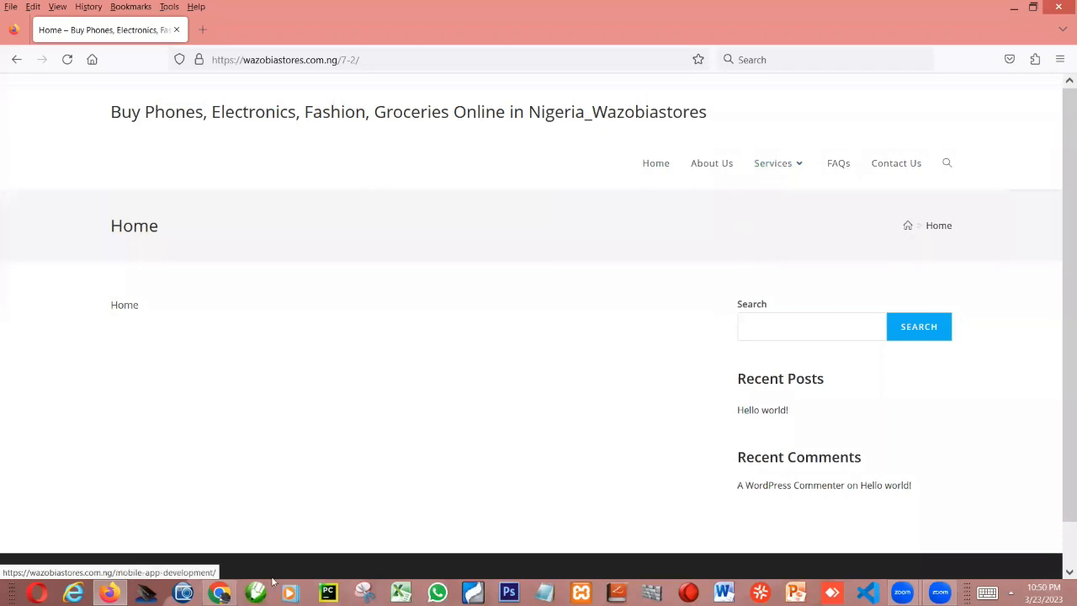
In Chrome, move Software Development and Website Development & Hosting back to direct sub items of Services and save the menu
left_click(219, 593)
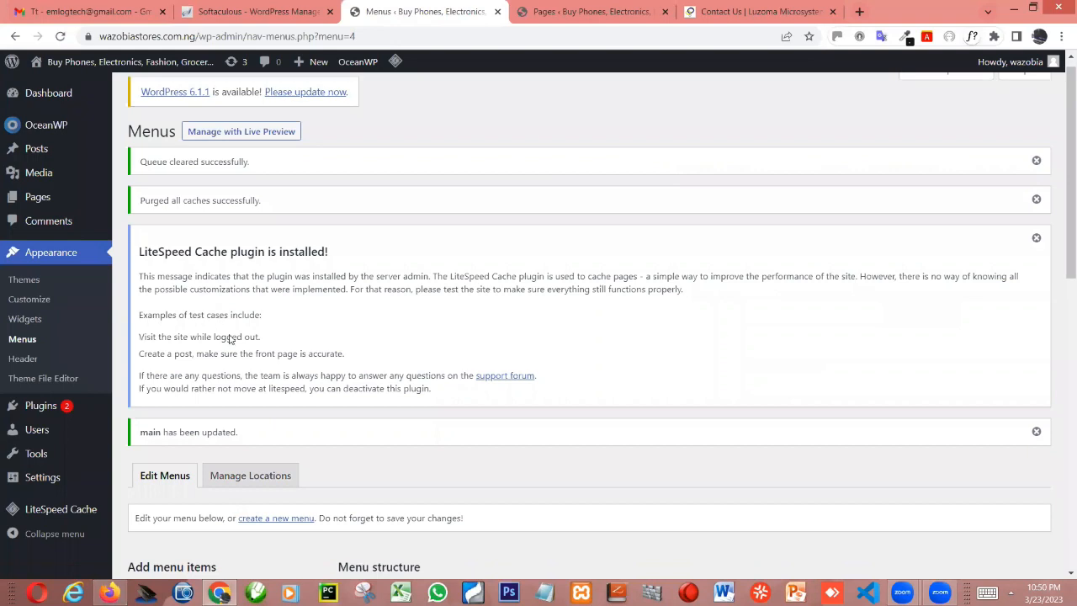
scroll(634, 320, "down", 3)
scroll(635, 321, "down", 3)
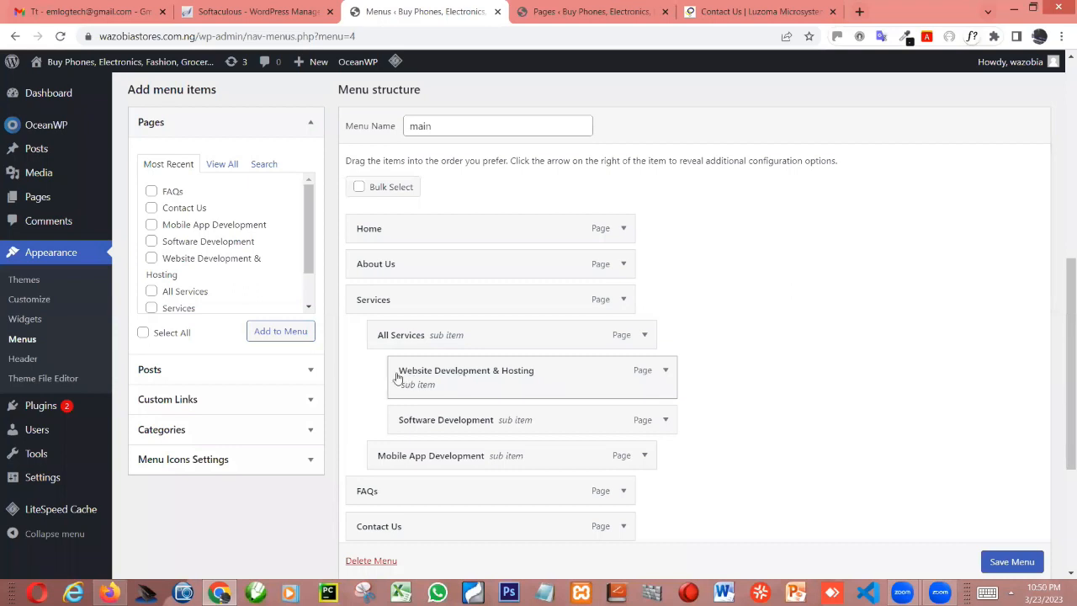
left_click_drag(416, 376, 443, 383)
left_click_drag(440, 375, 376, 416)
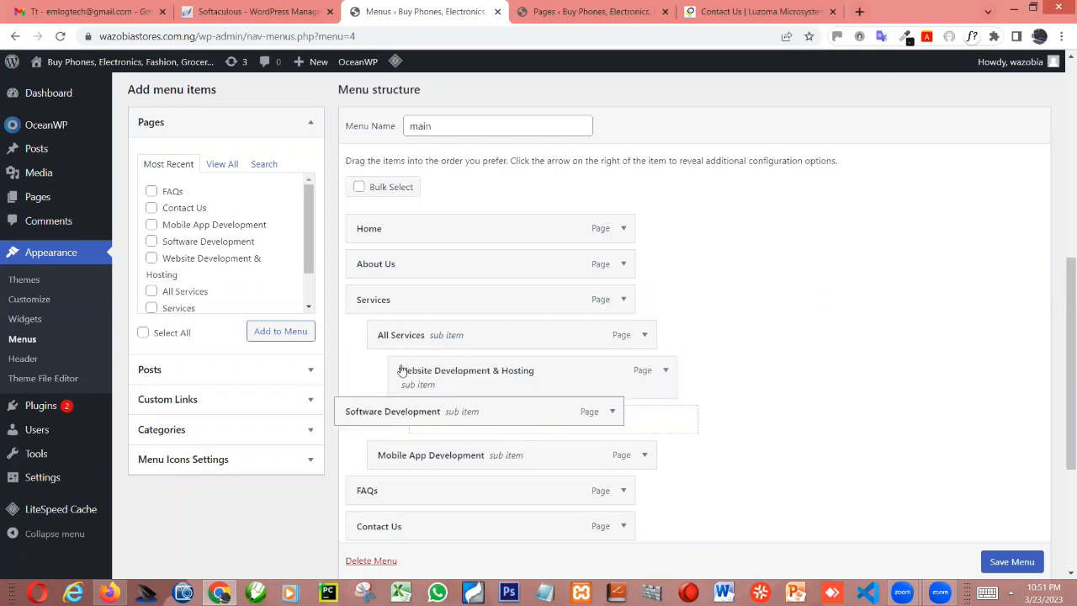
left_click_drag(448, 419, 379, 416)
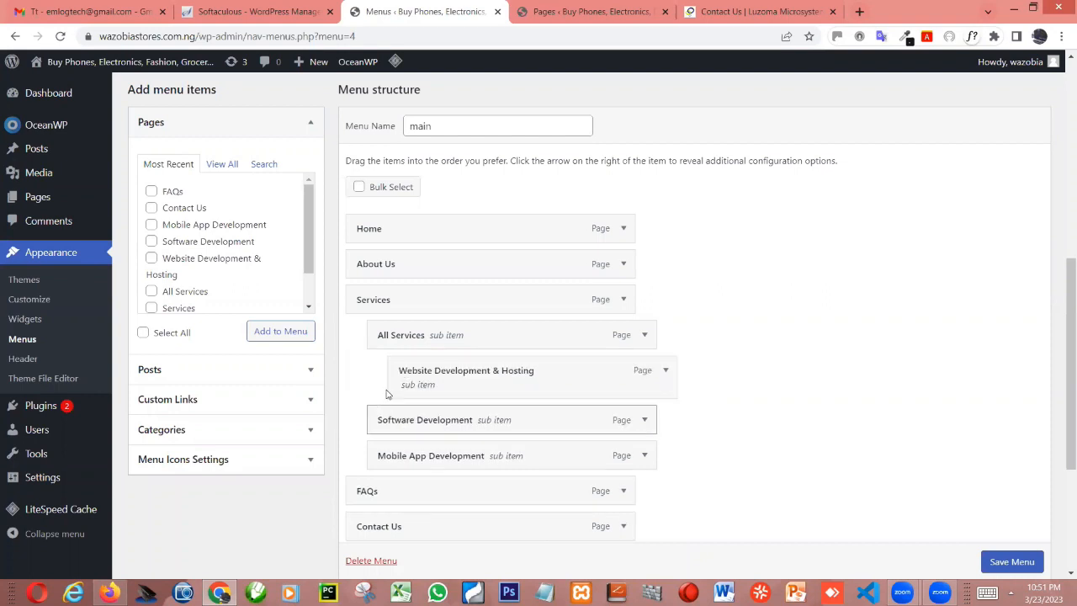
left_click_drag(420, 379, 486, 406)
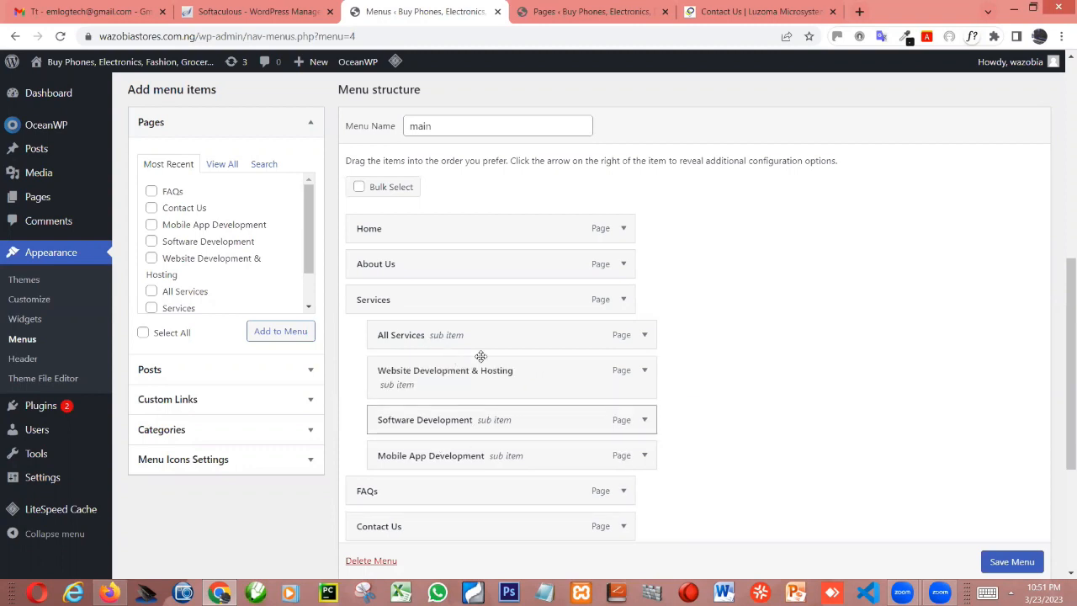
scroll(997, 568, "down", 1)
left_click(999, 564)
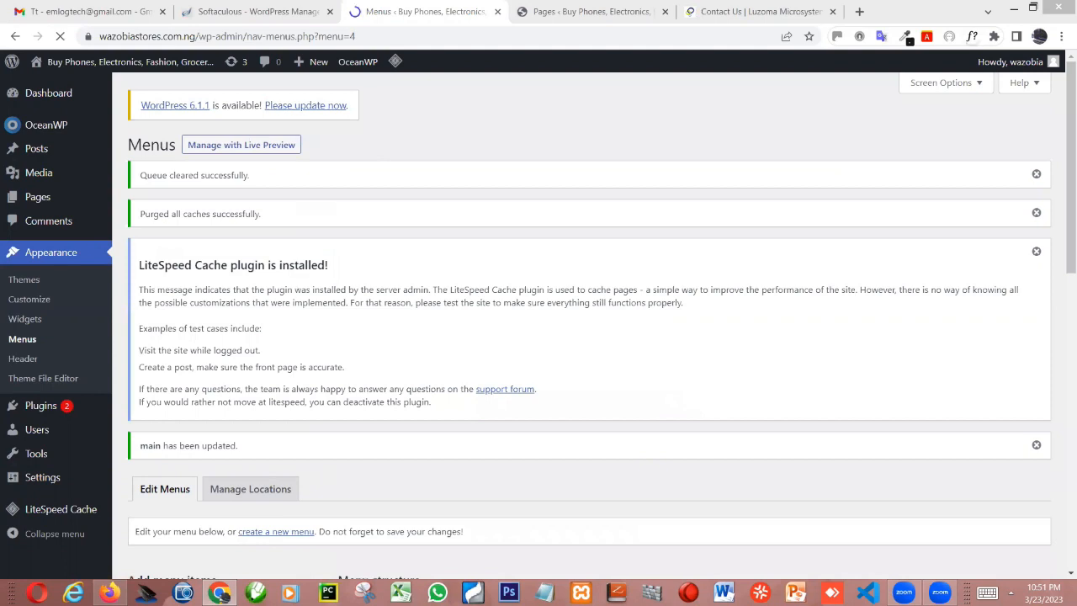
Refresh the site's Home page in Firefox, inspect the Services submenu, and return to the WordPress menu editor in Chrome
key("alt+Tab")
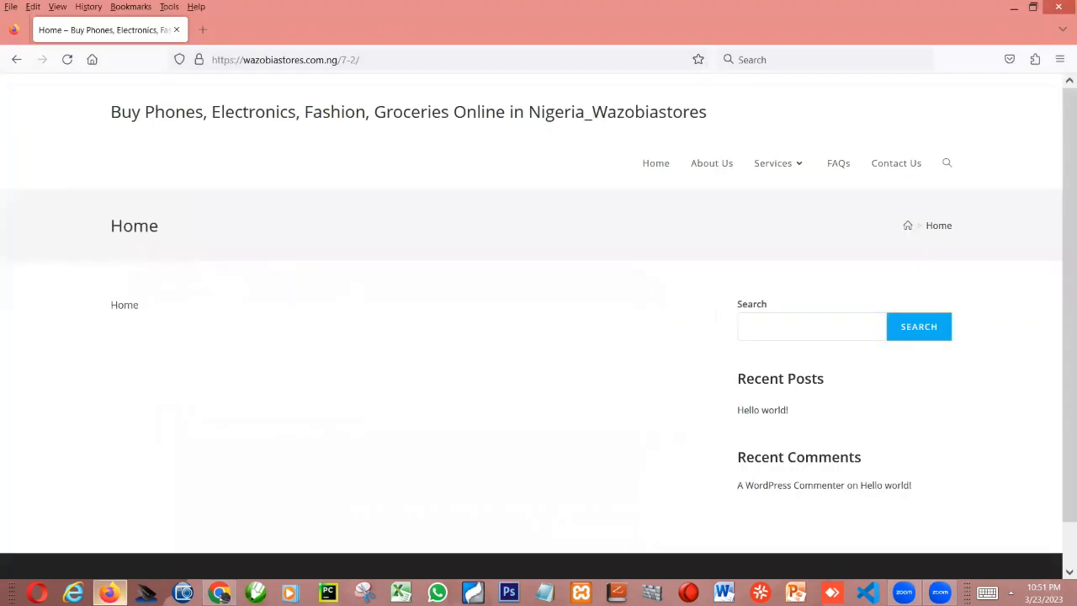
key("F5")
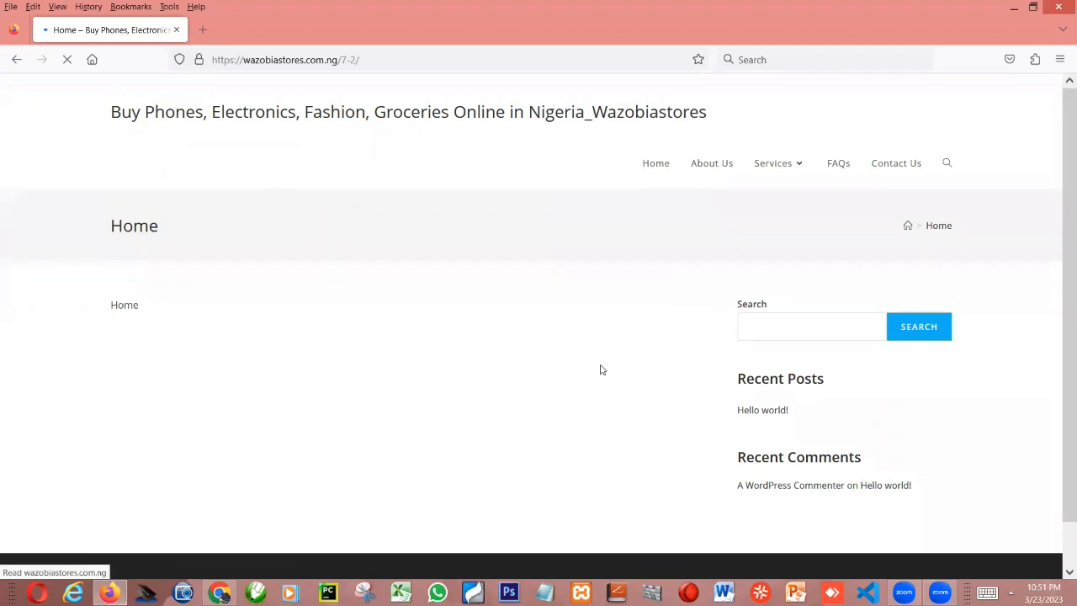
mouse_move(779, 163)
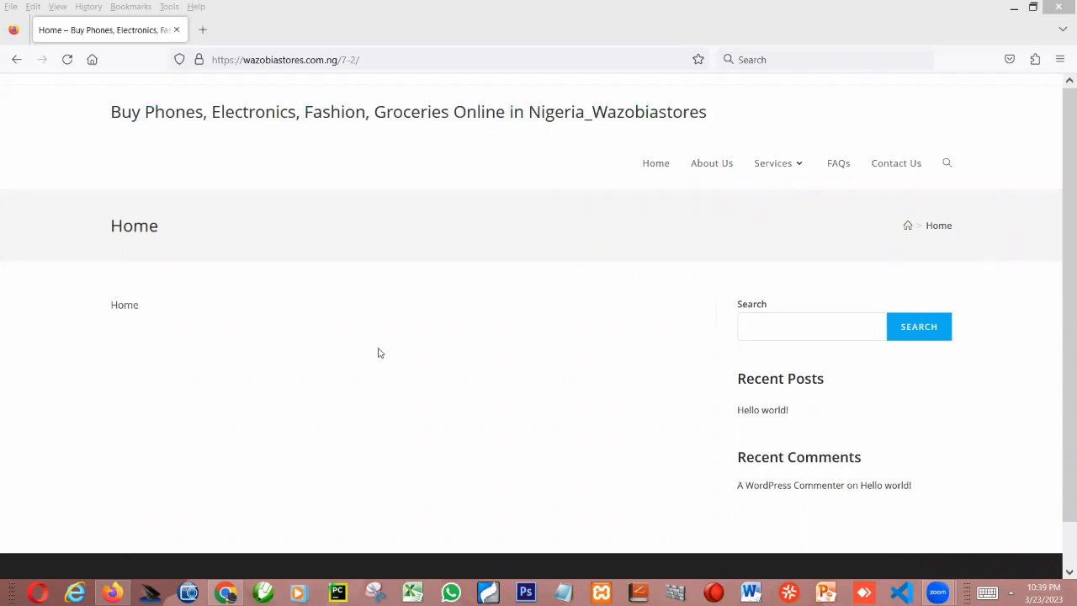
key("alt+Tab")
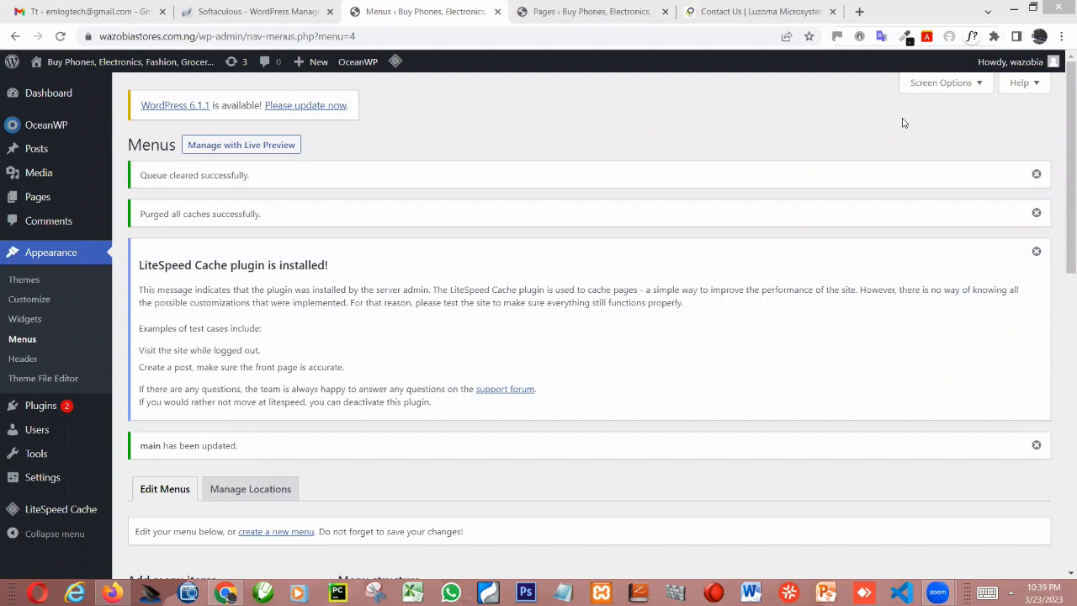
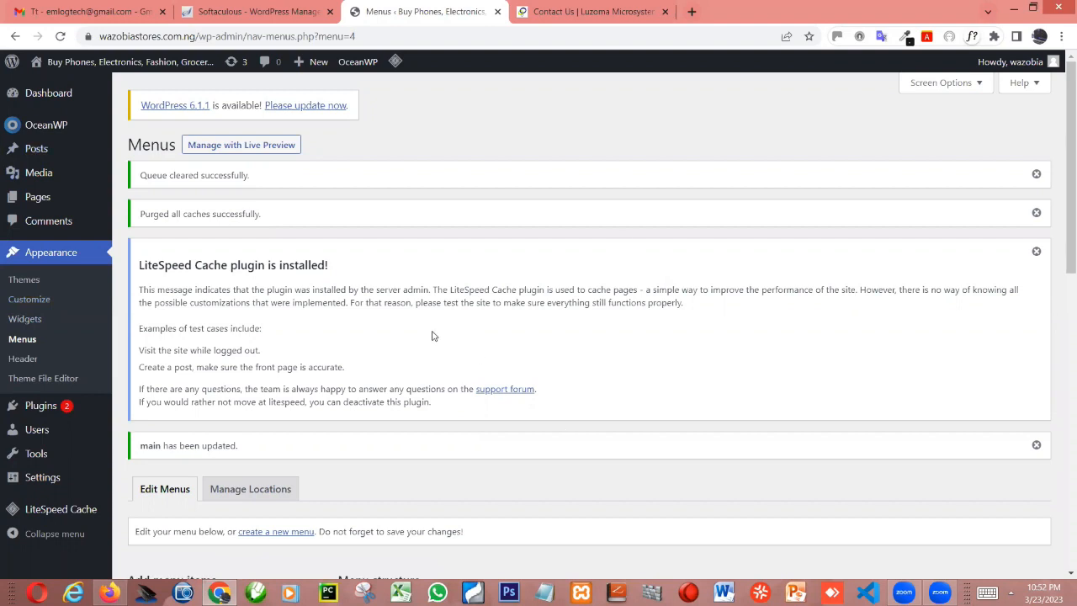
Open the theme Customizer in a new browser tab while keeping the menu editor open, and bring the Customizer forward
scroll(370, 345, "down", 2)
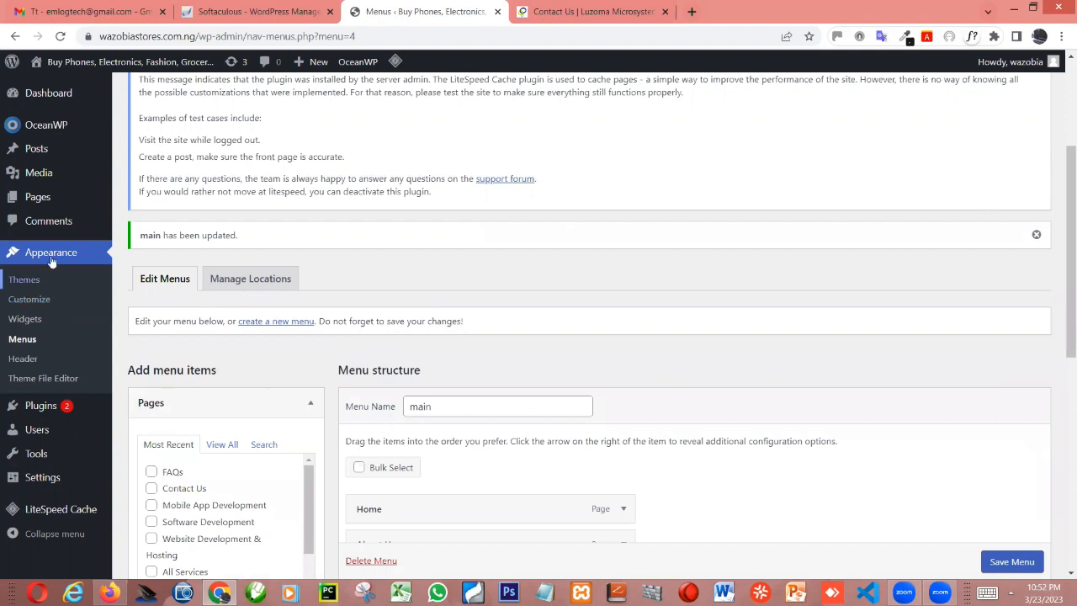
right_click(32, 299)
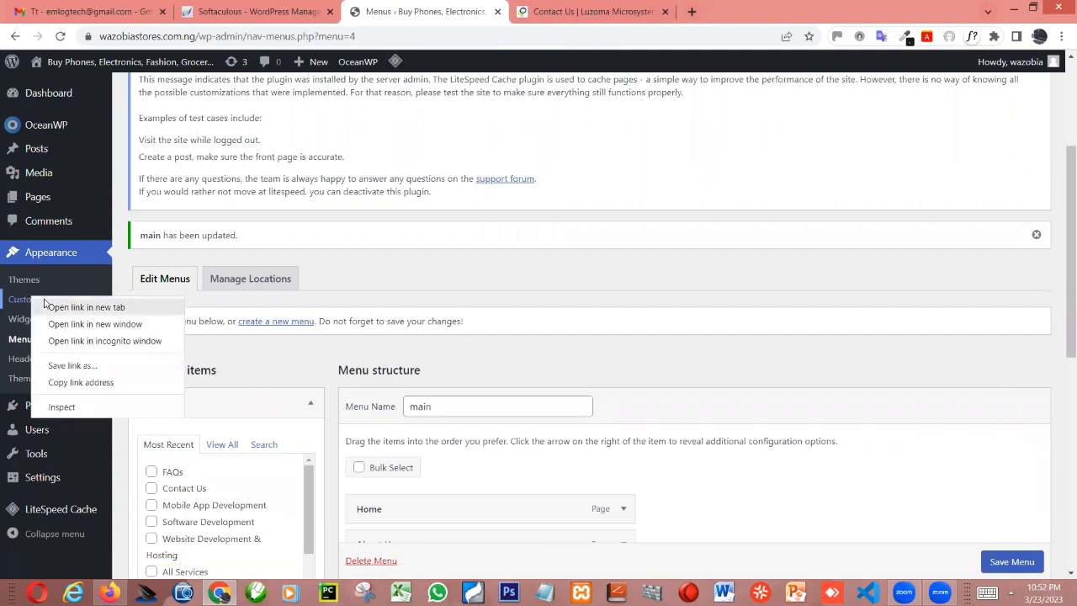
left_click(101, 308)
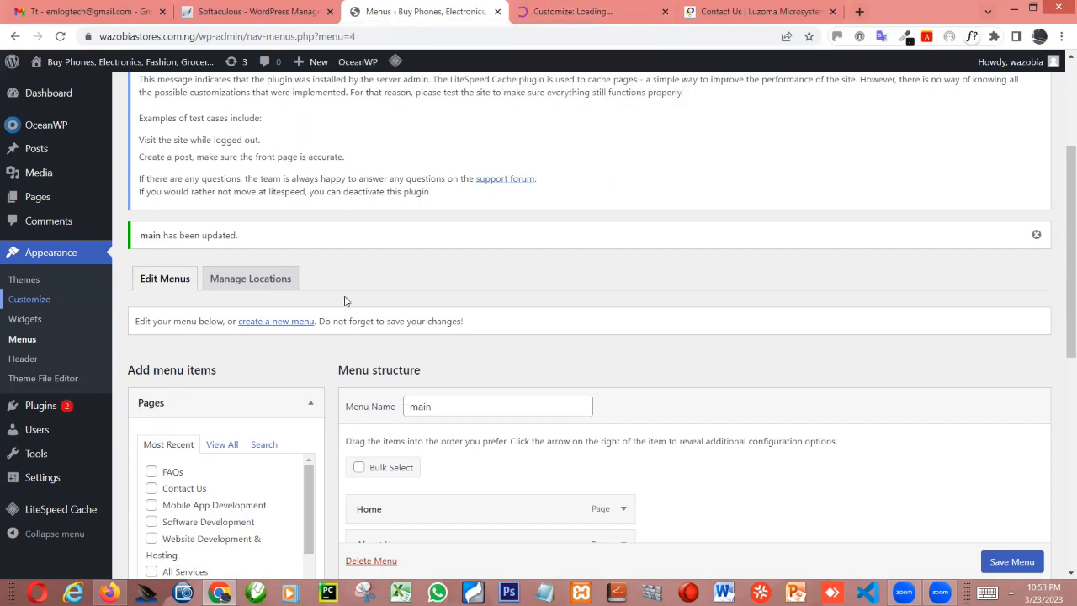
left_click(547, 11)
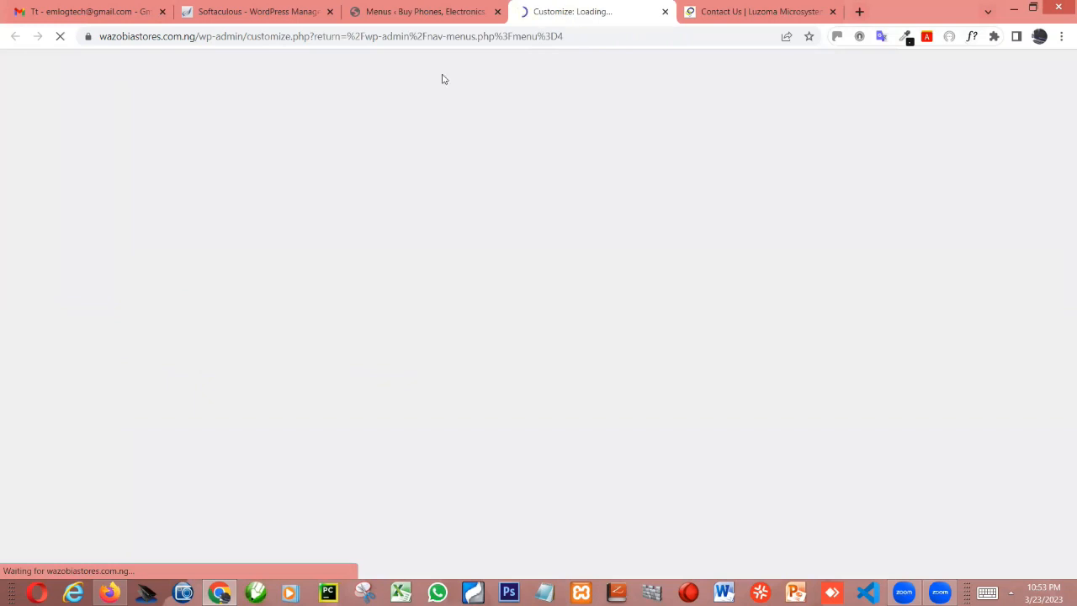
left_click(408, 14)
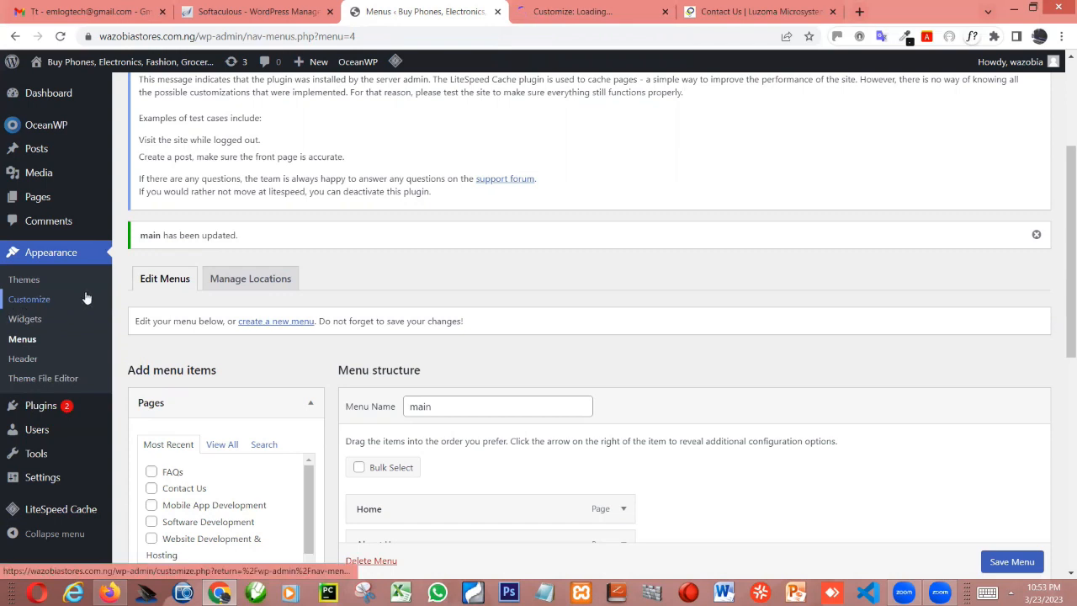
left_click(561, 15)
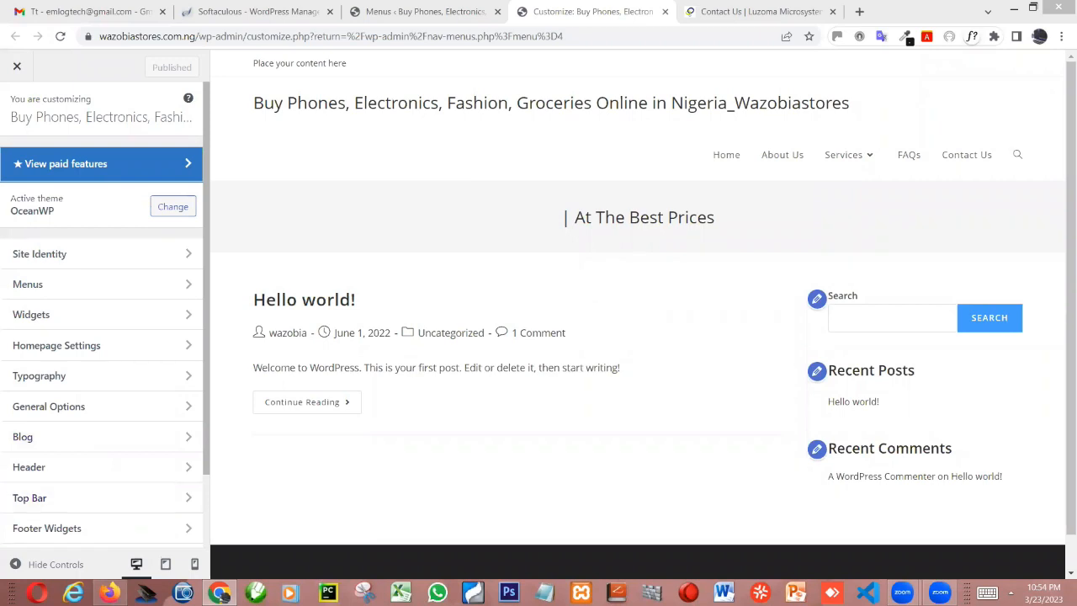
Look at the header of the live Home page in Firefox and return to the Customizer in Chrome
left_click(109, 593)
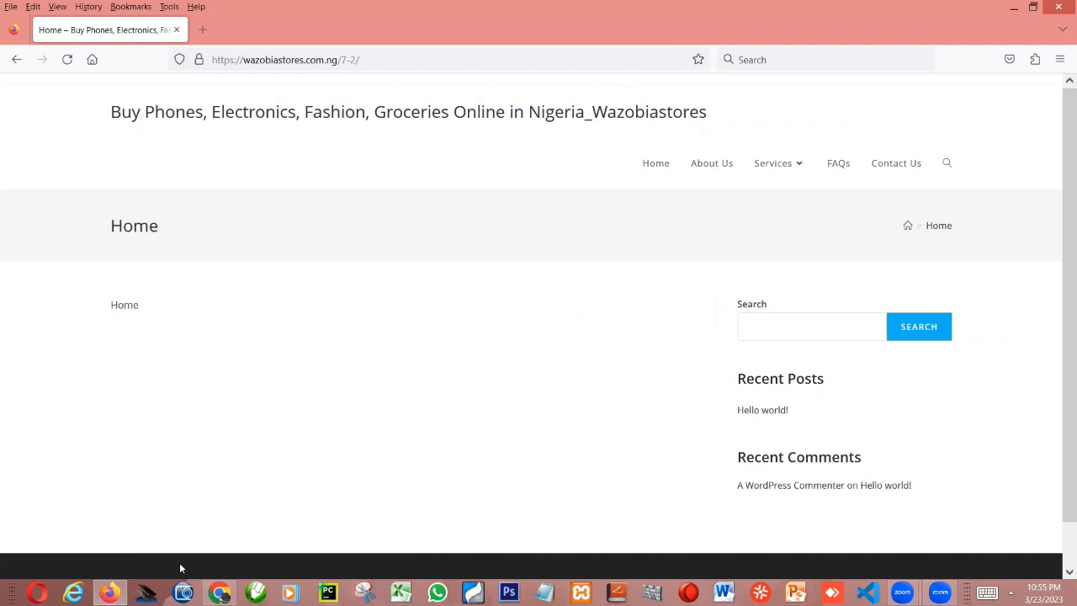
mouse_move(219, 593)
left_click(163, 541)
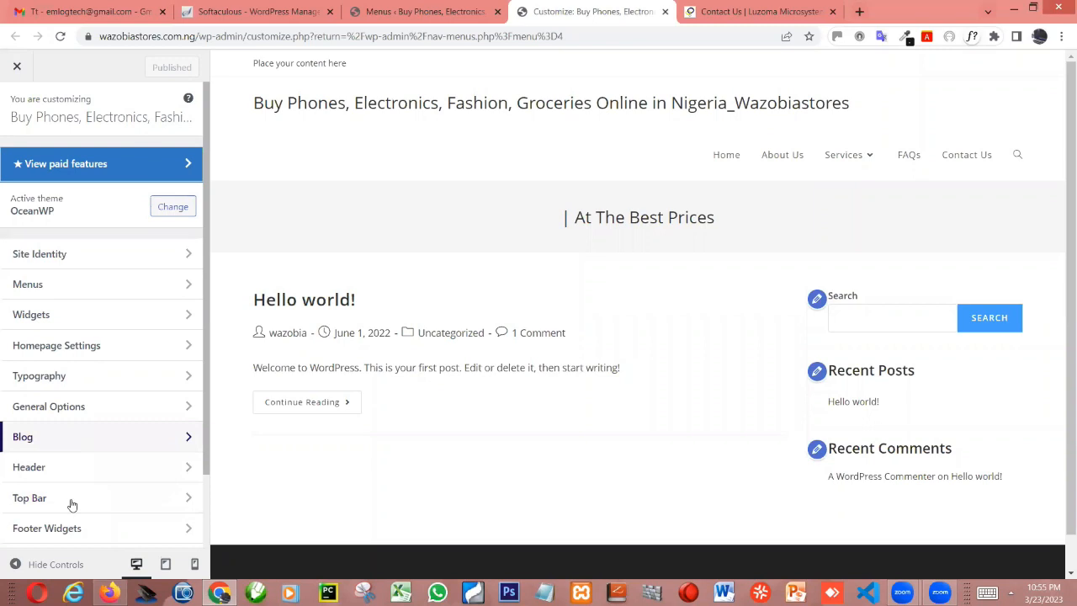
Disable the top bar in the general Top Bar settings and publish the change
left_click(72, 502)
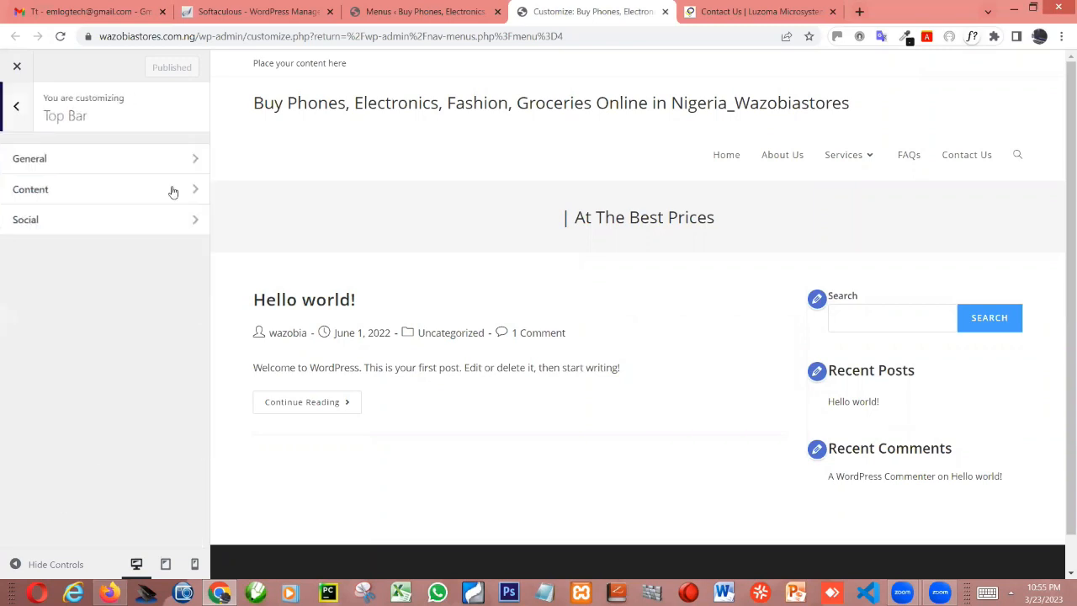
left_click(153, 155)
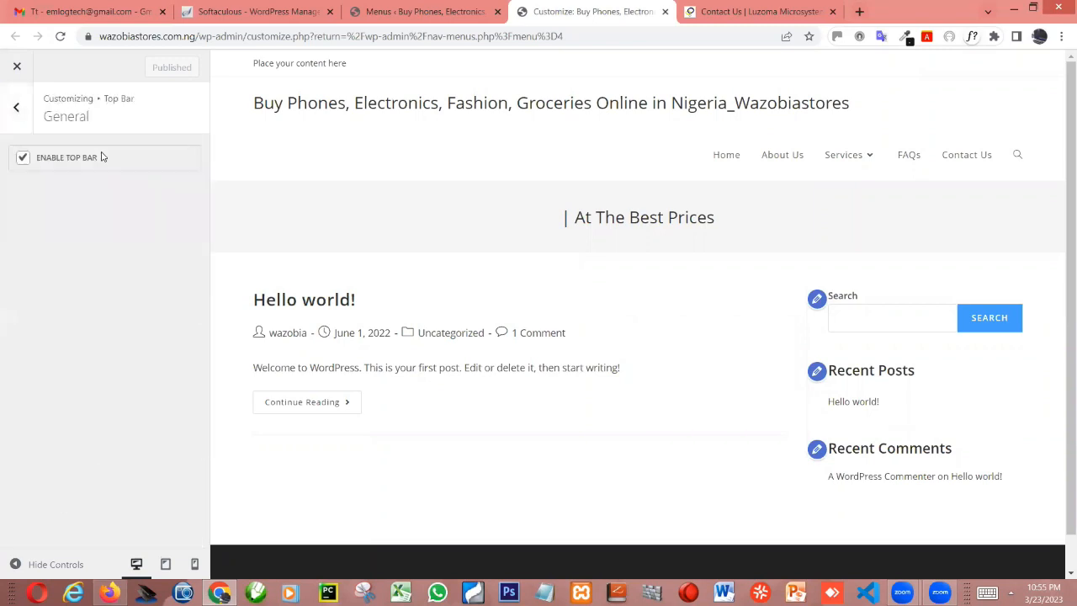
left_click(24, 158)
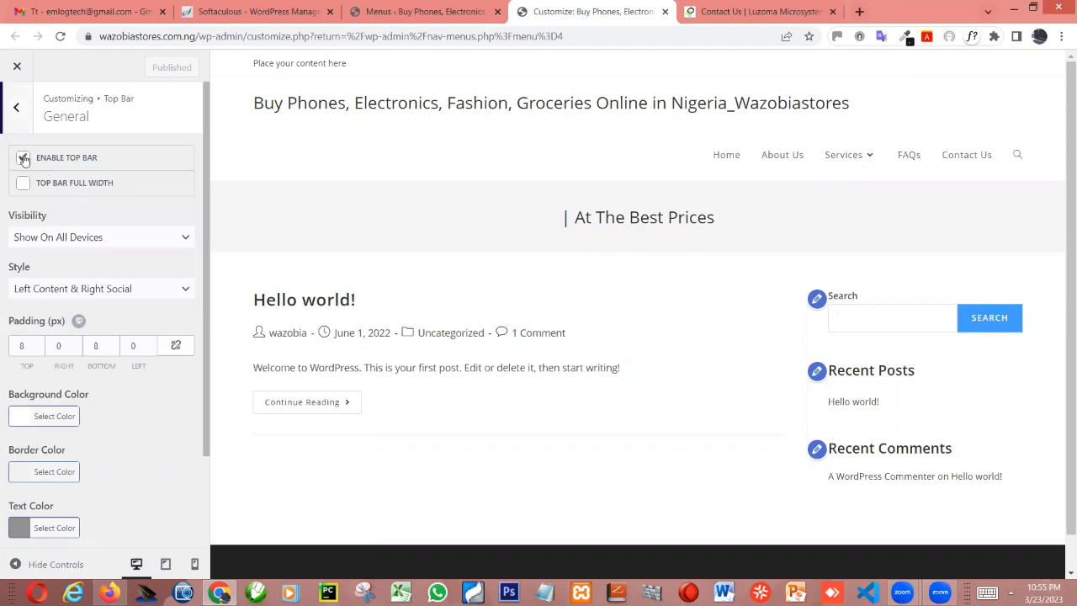
left_click(24, 158)
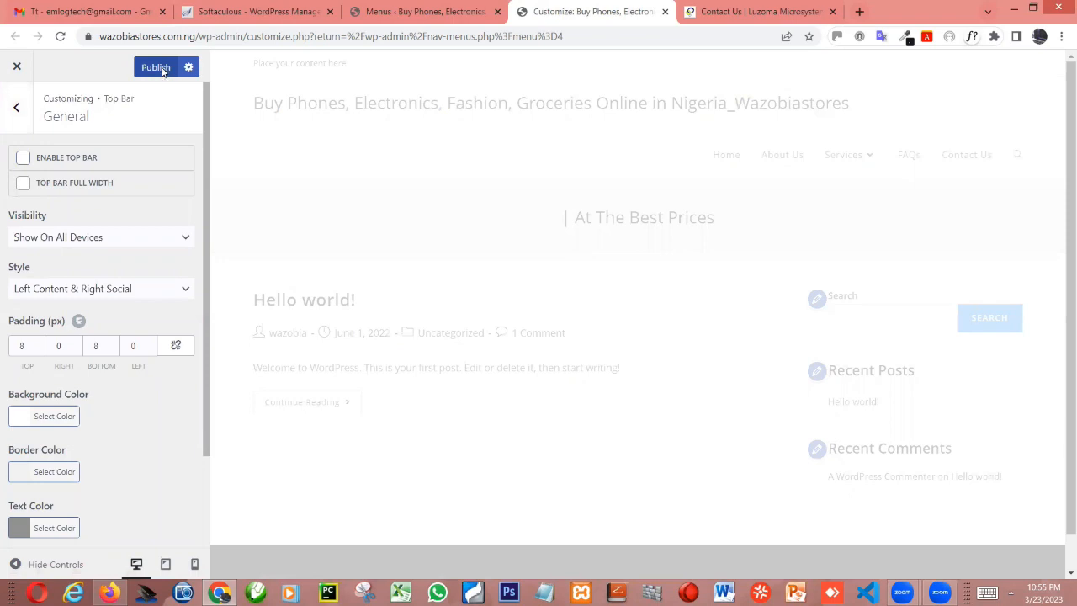
left_click(155, 67)
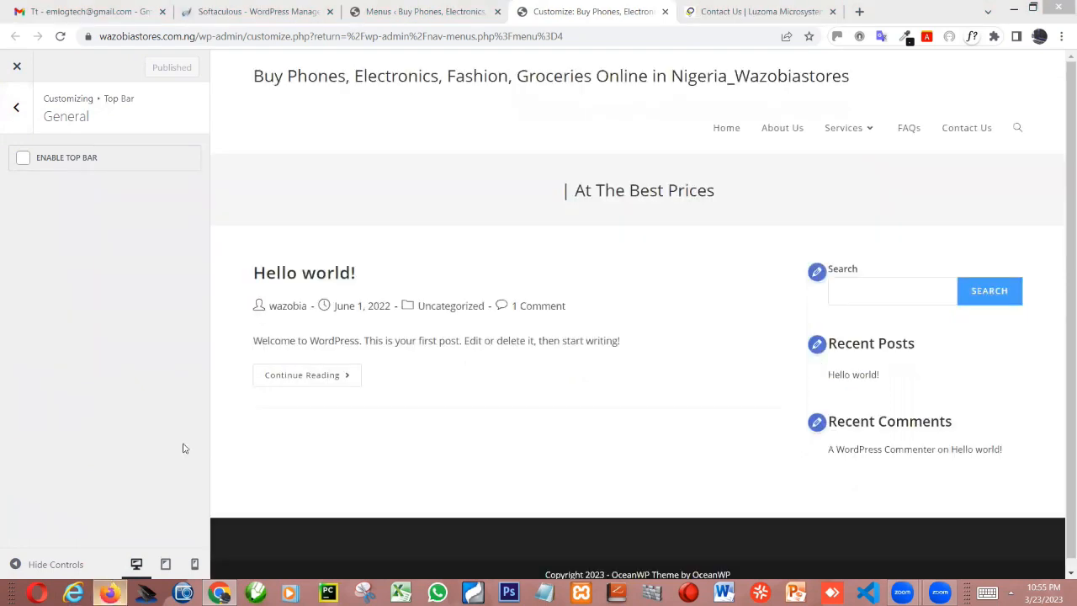
Reload the live Home page in Firefox to check the area above the header, and return to the Customizer in Chrome
key("alt+Tab")
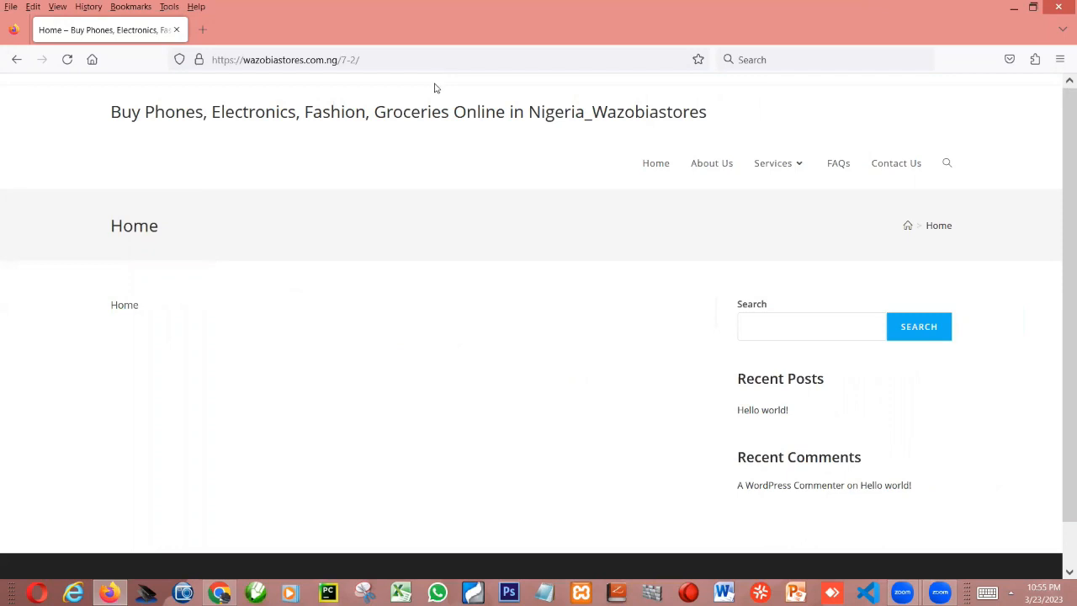
key("F5")
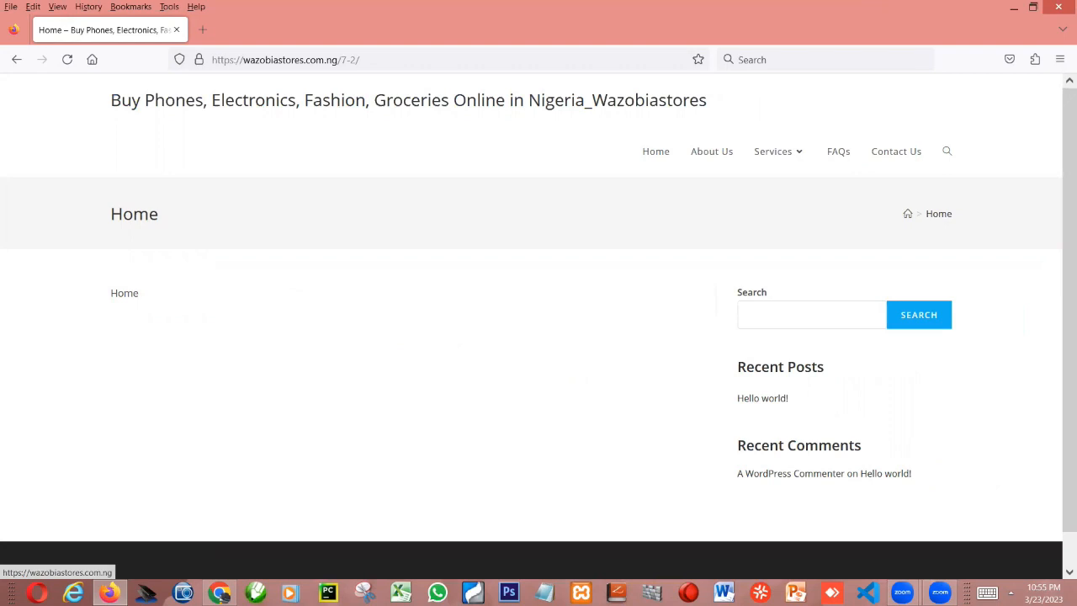
left_click(225, 585)
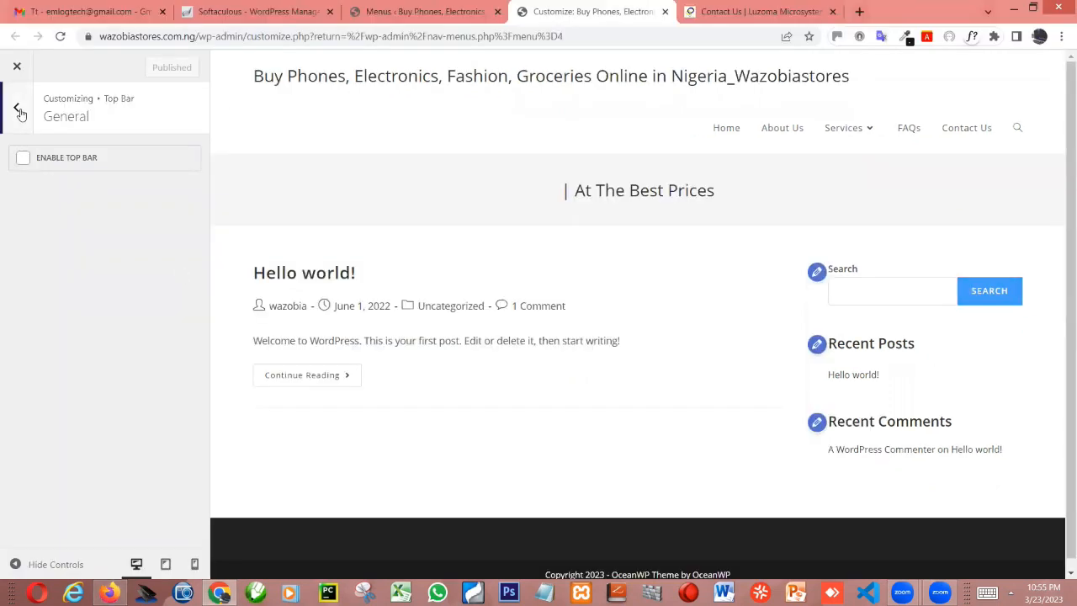
Leave the Top Bar settings, view the Customizer's Menus section, and return to the main list of sections
left_click(17, 110)
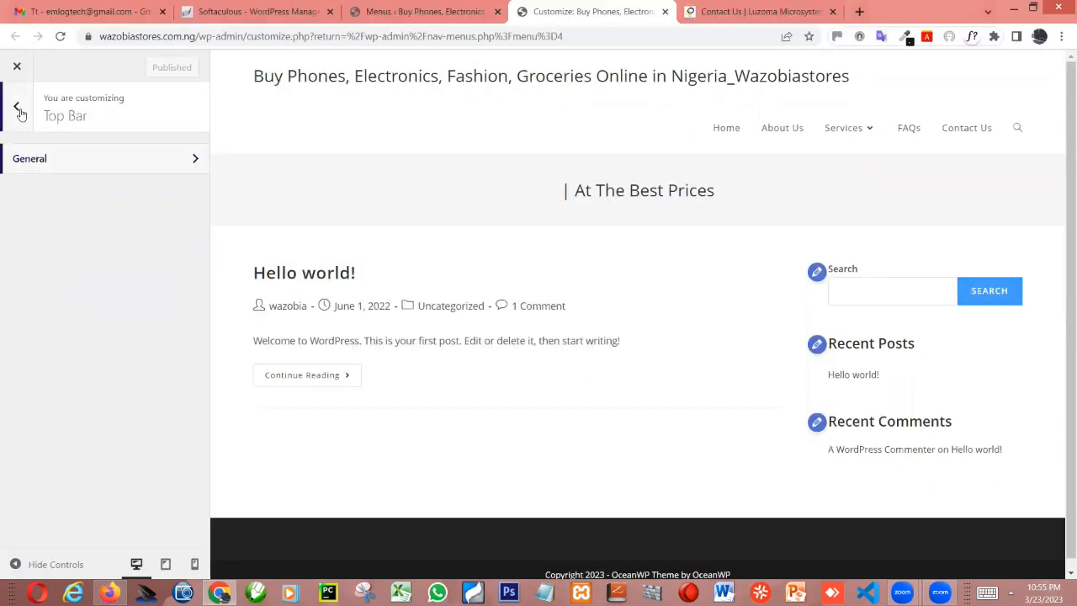
left_click(17, 110)
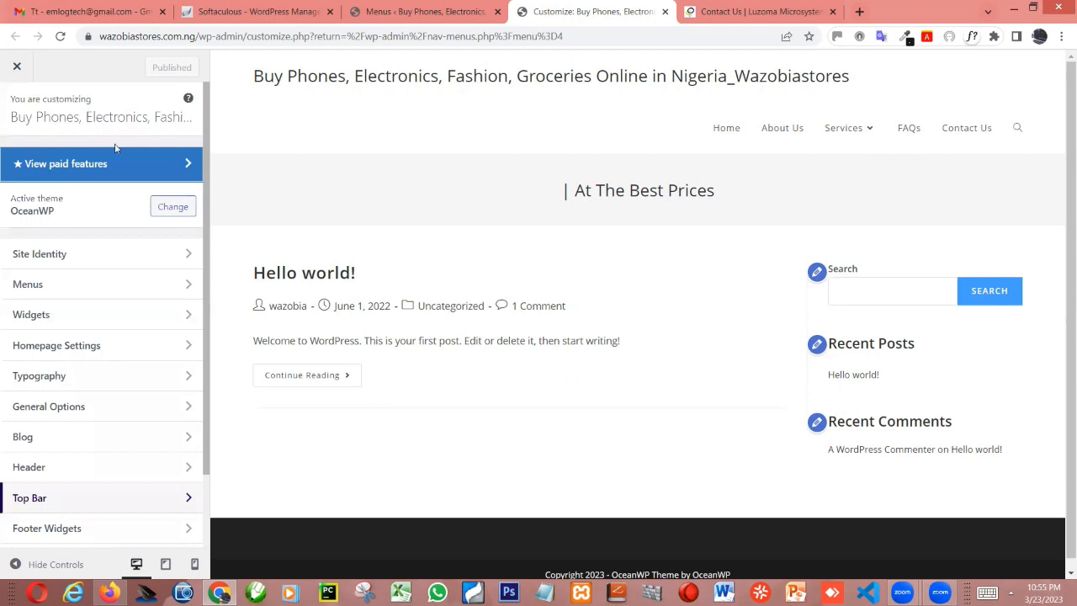
left_click(99, 284)
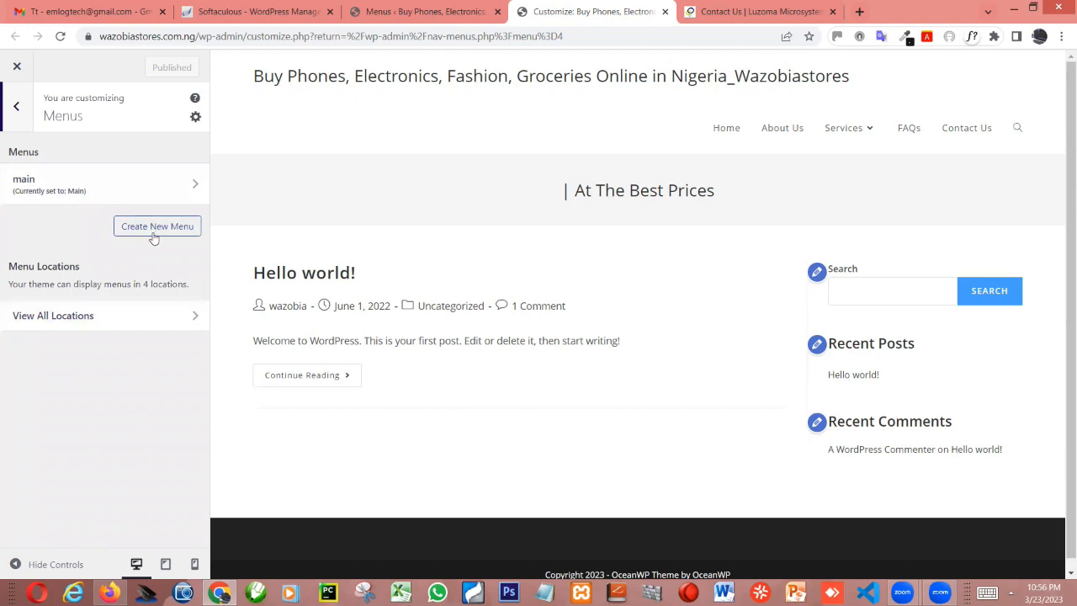
left_click(20, 109)
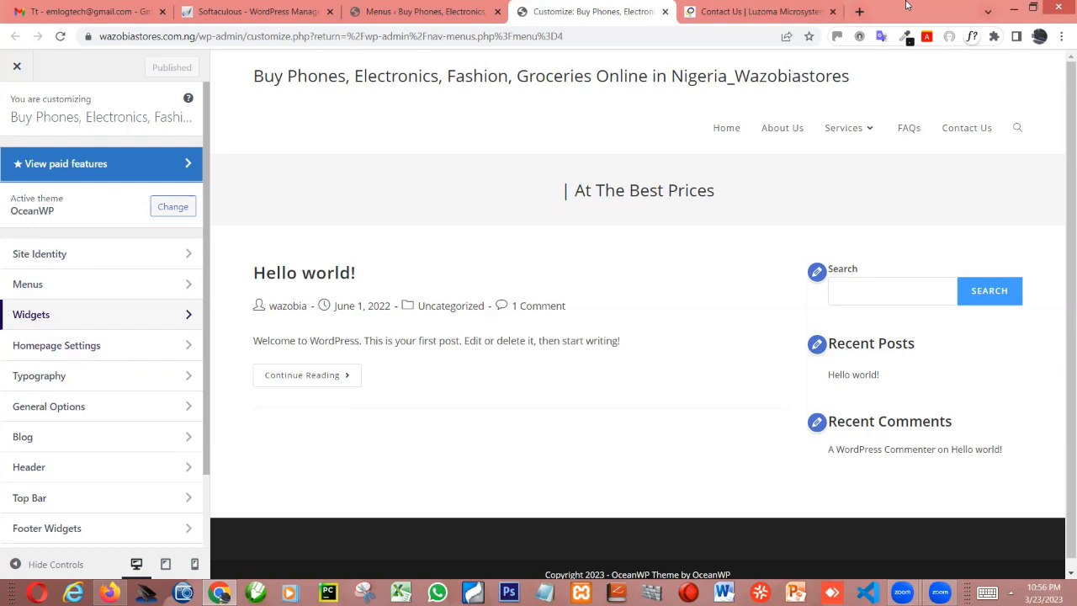
Load the luzoma.com home page in the Luzoma Microsystems tab as an example of a designed homepage
left_click(755, 10)
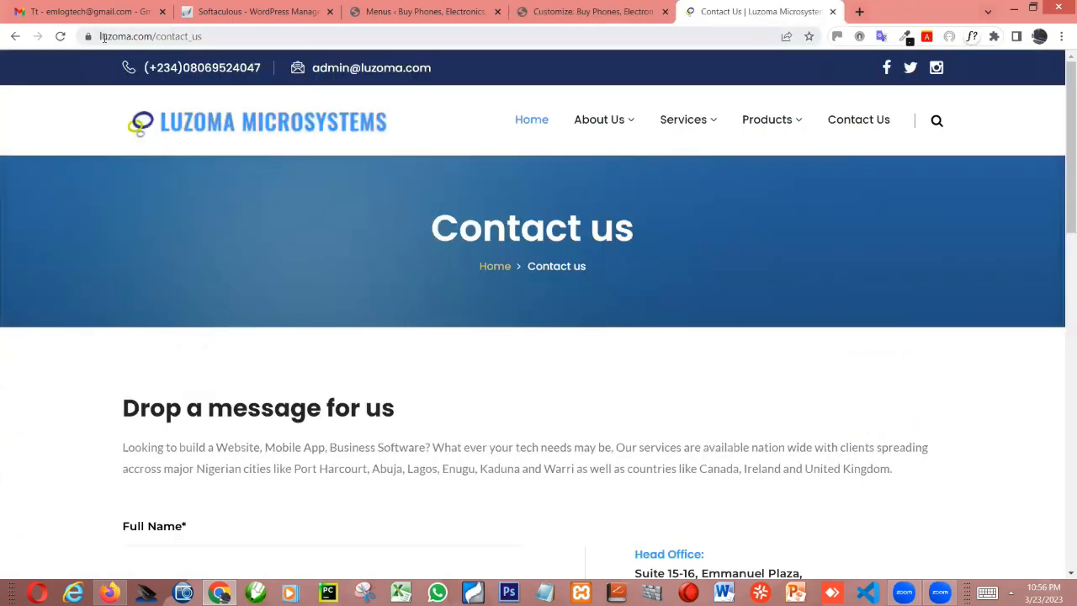
left_click(271, 36)
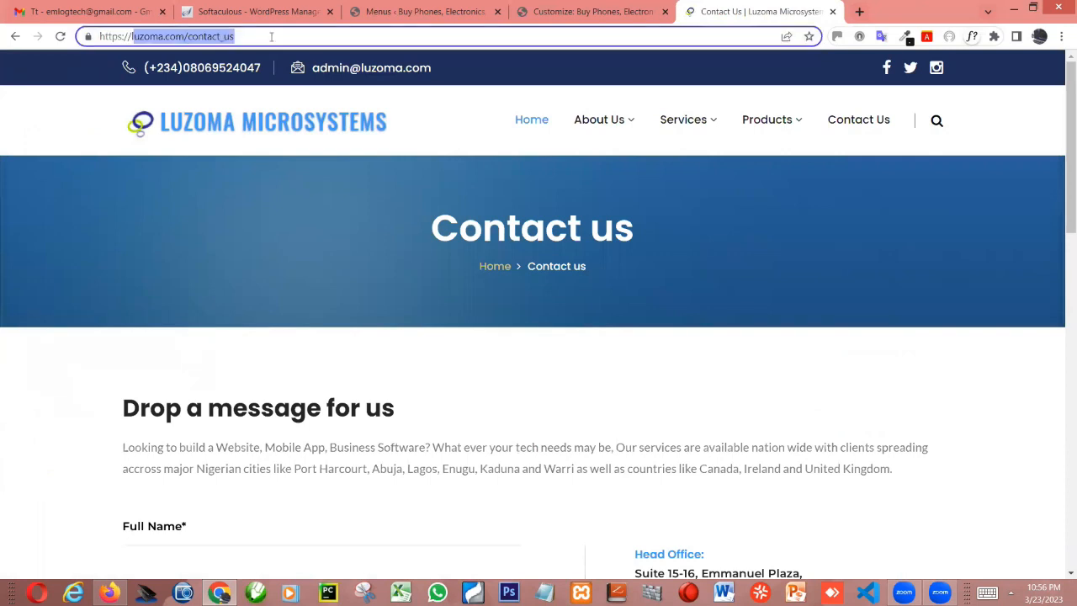
type("lu")
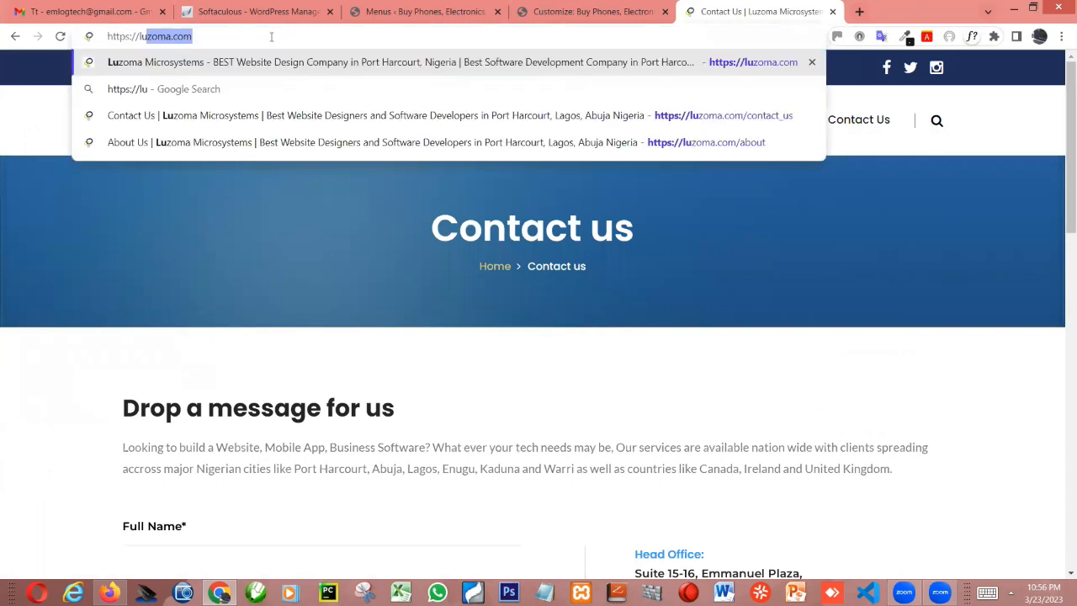
key("Return")
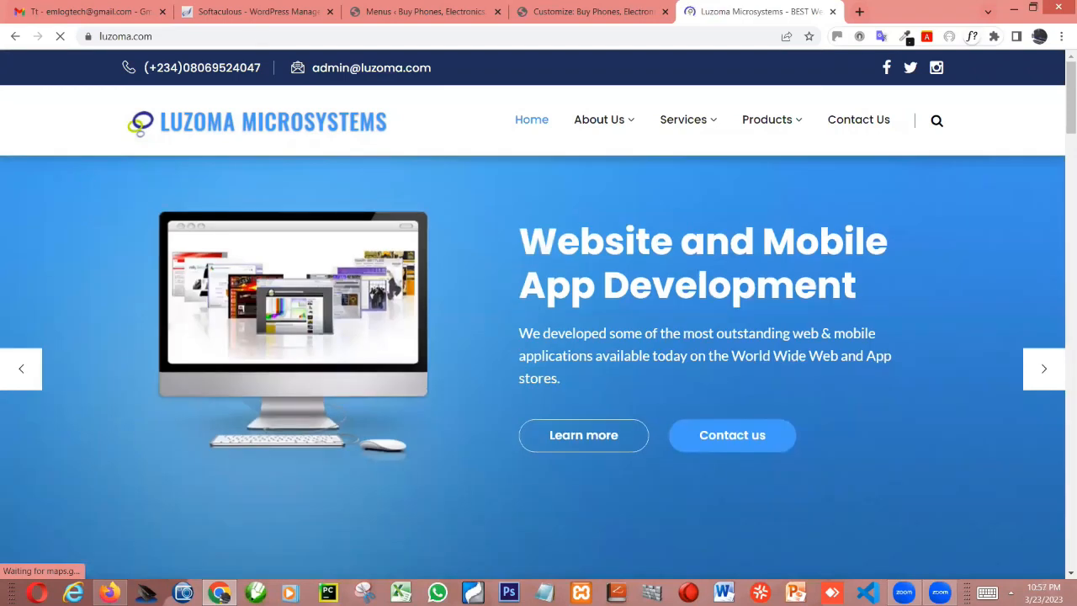
Switch to Firefox, reload the Wazobiastores site and open its front page through the site title
left_click(110, 592)
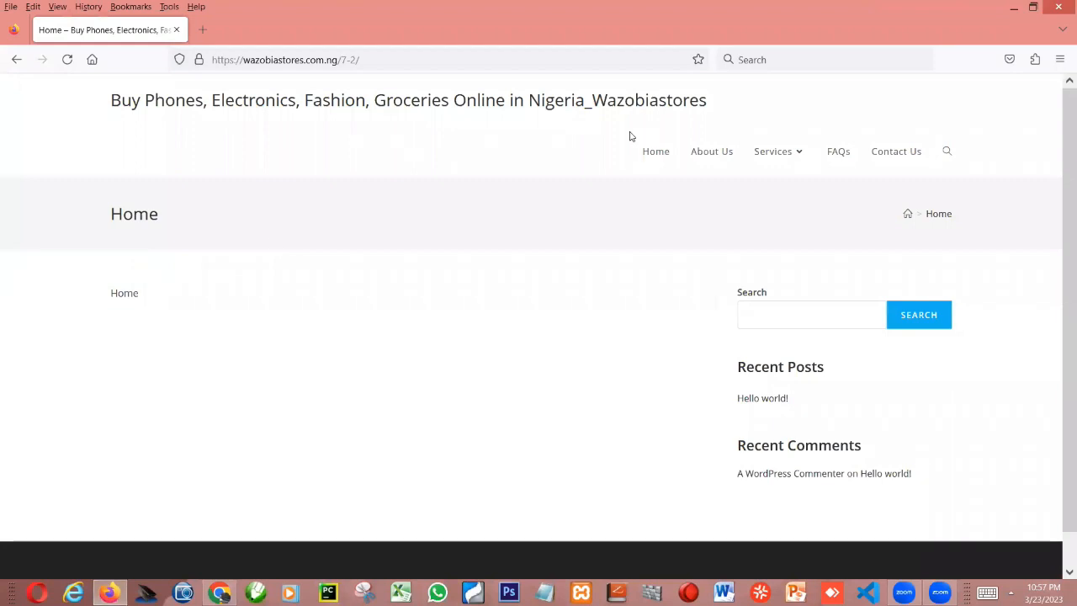
left_click(67, 59)
left_click(135, 102)
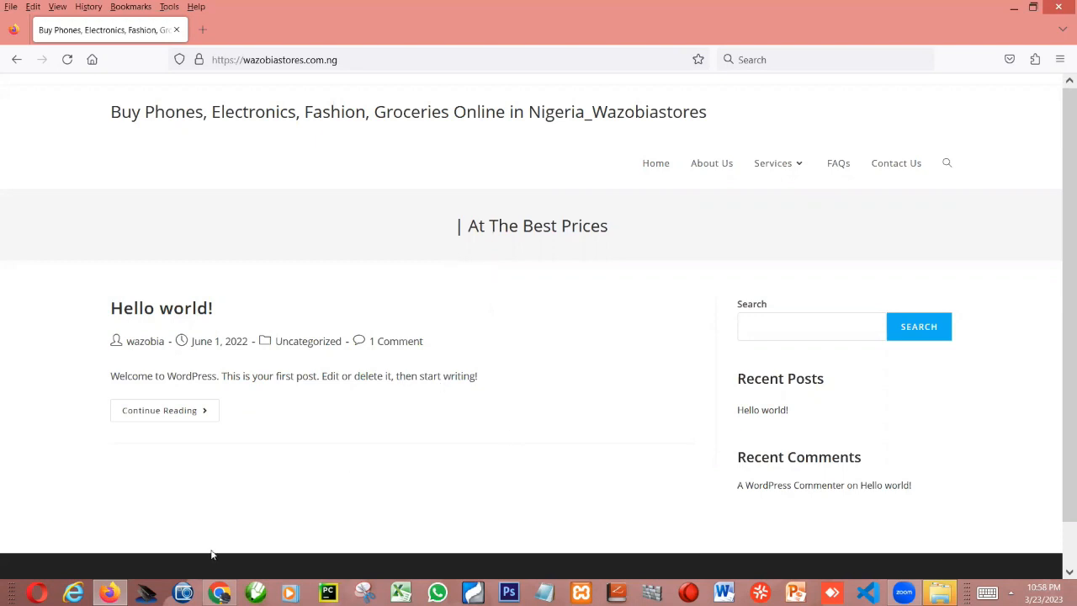
In the Customizer in Chrome, make the homepage display a static page, choose Home as the Homepage, and publish
key("alt+Tab")
left_click(404, 6)
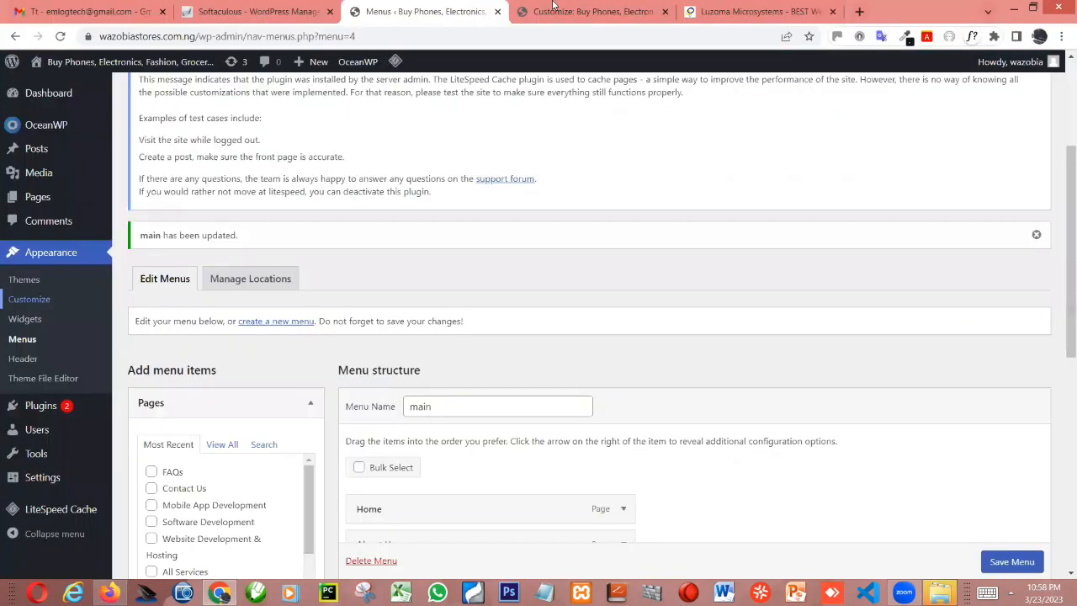
key("ctrl+Tab")
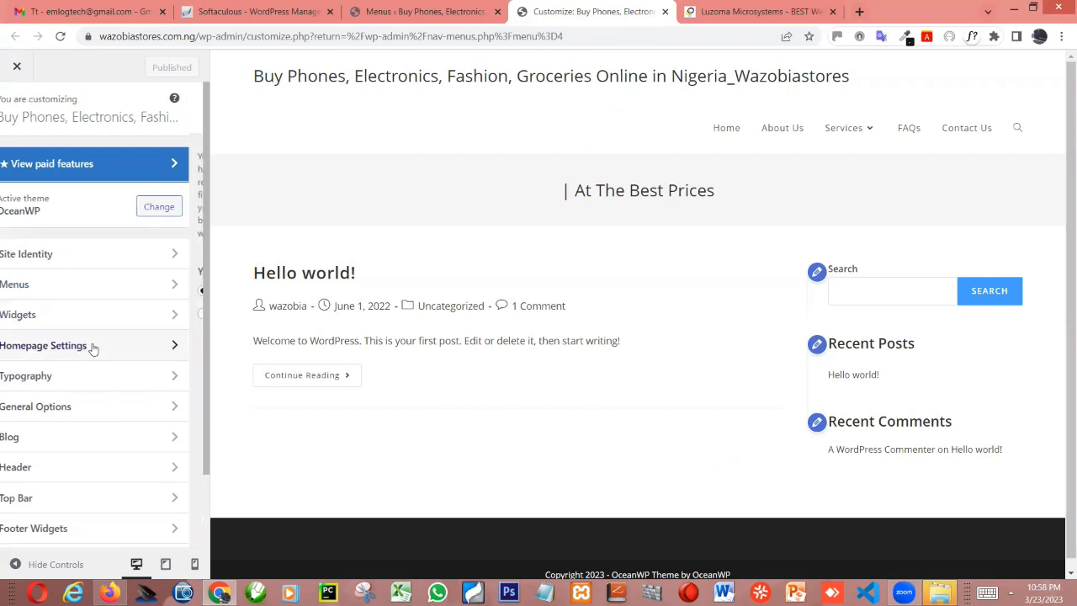
left_click(92, 347)
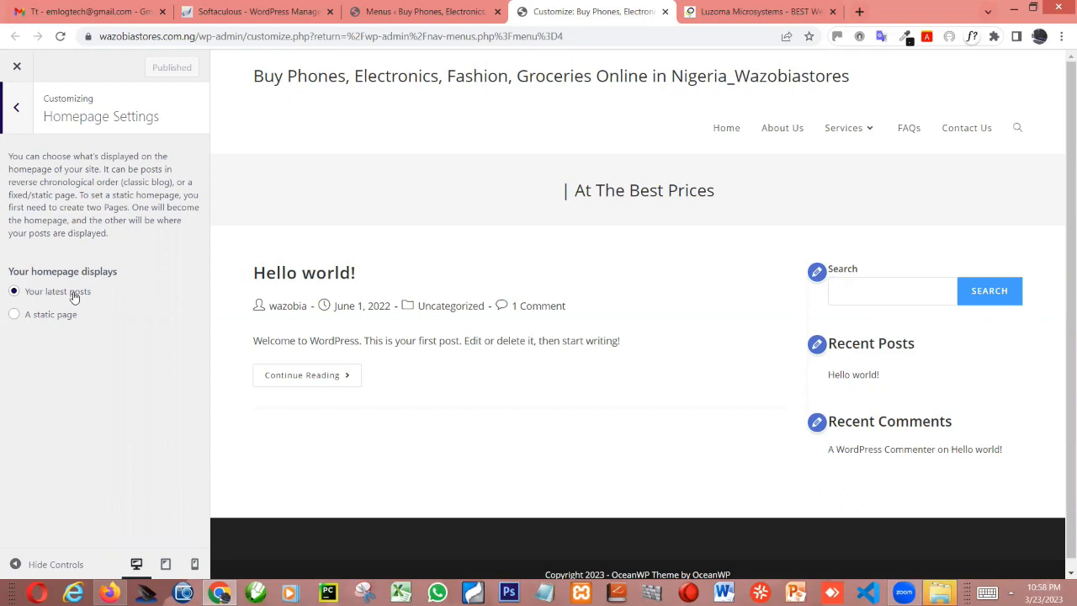
left_click(15, 316)
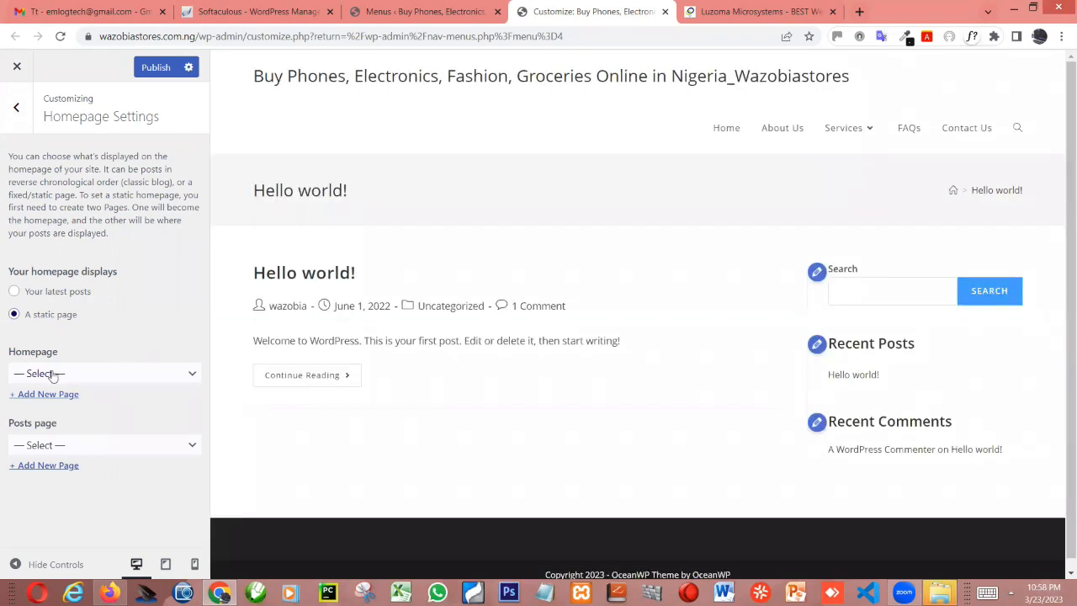
left_click(52, 376)
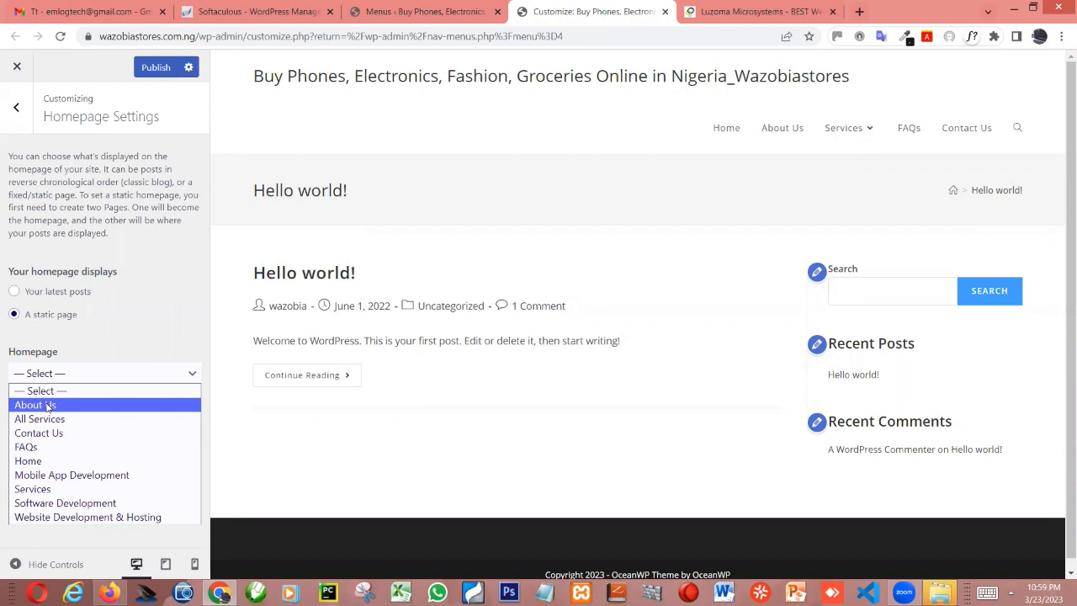
left_click(37, 460)
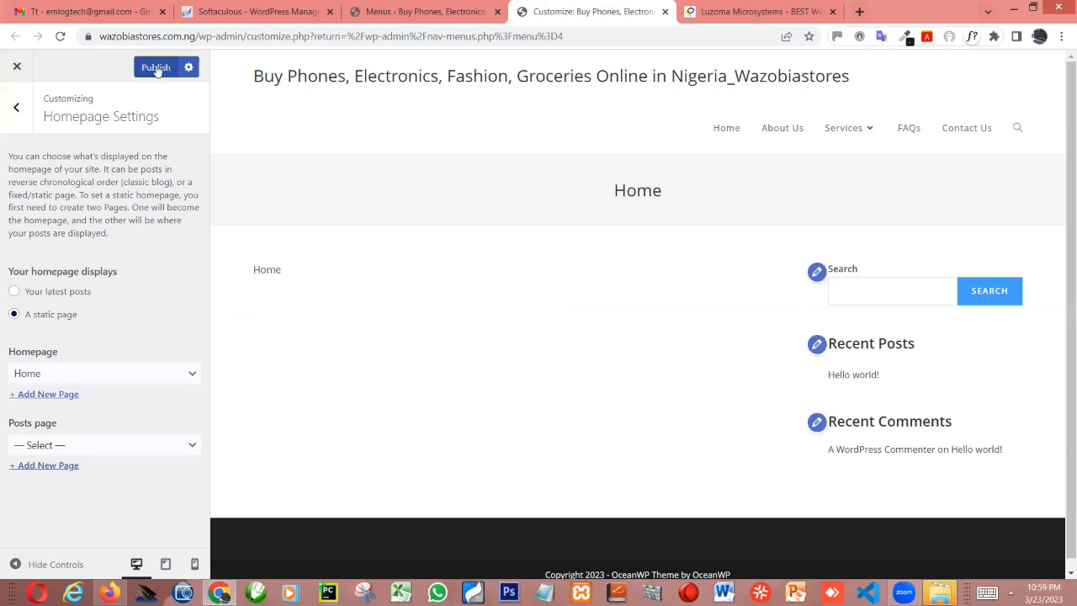
left_click(156, 68)
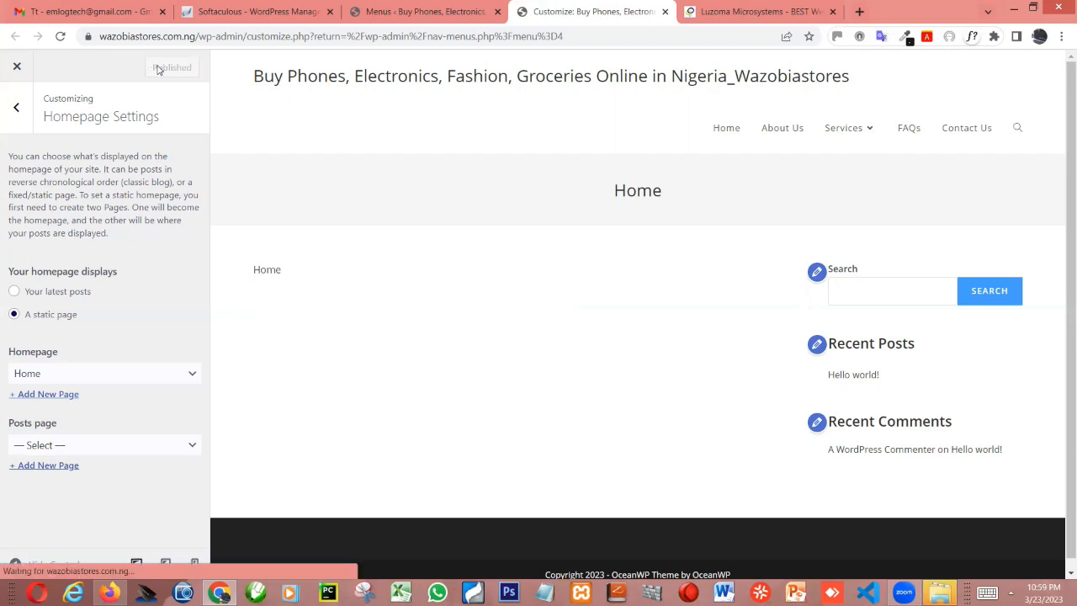
Reload wazobiastores.com.ng in Firefox to check which page the site's root address displays
left_click(110, 593)
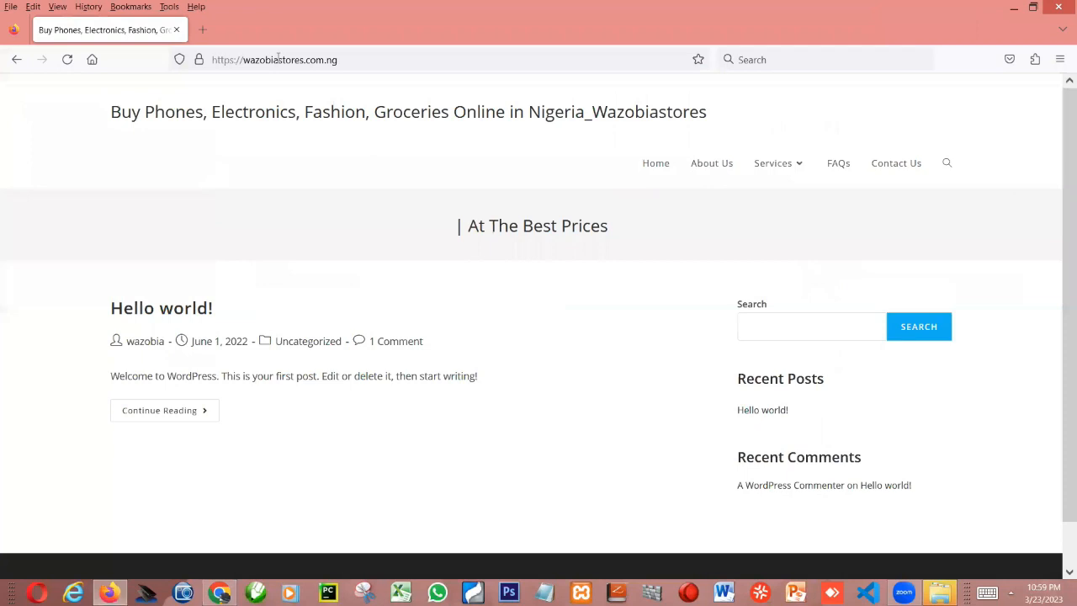
left_click(278, 59)
key("Return")
left_click(68, 59)
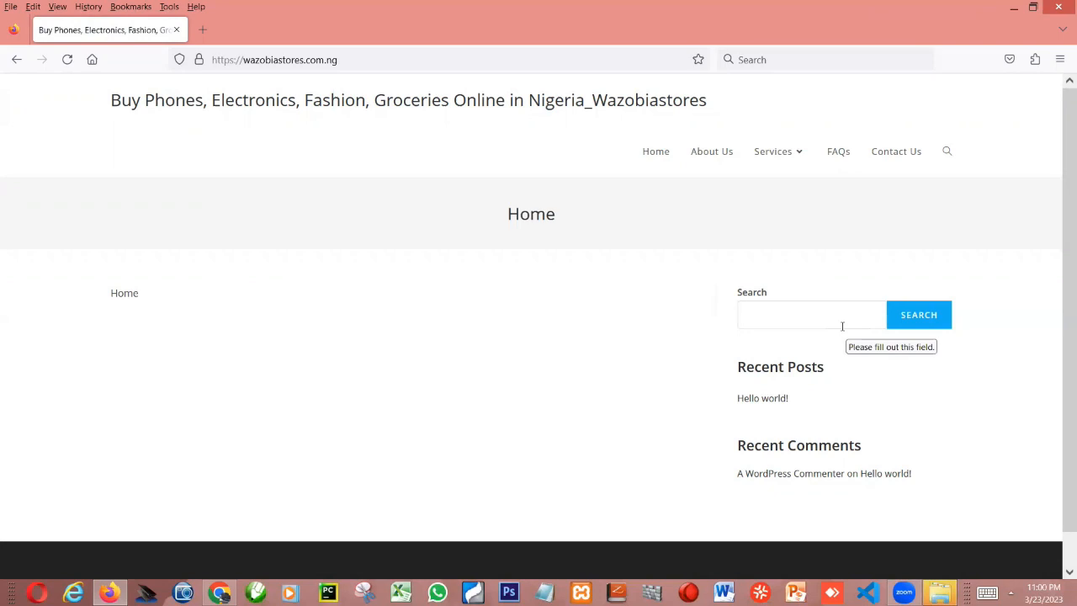
Switch to Chrome and view the pages available as the Posts page in the Homepage Settings
left_click(217, 594)
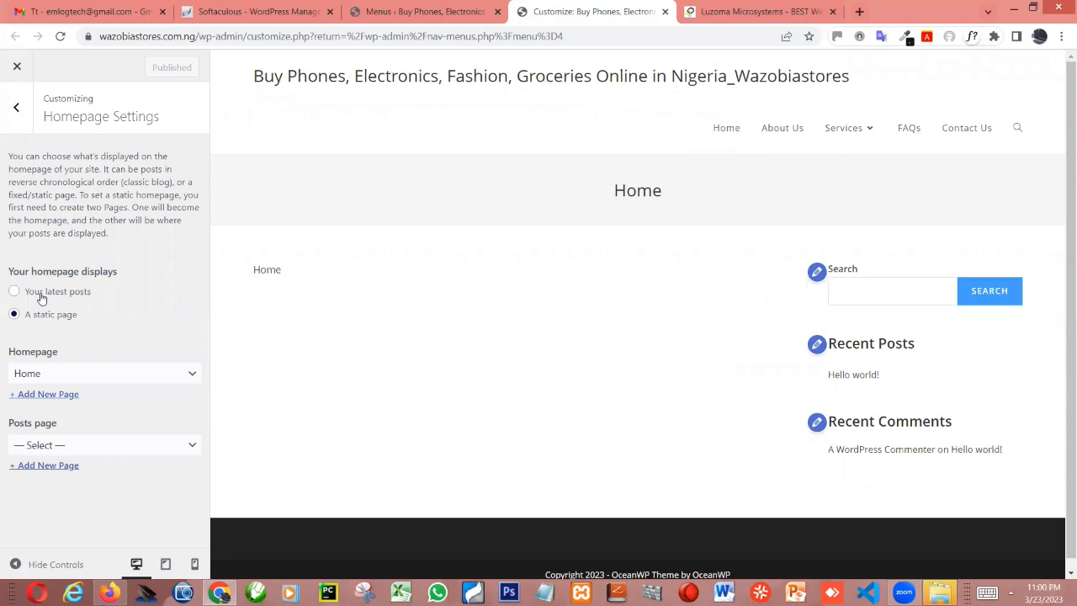
left_click(88, 447)
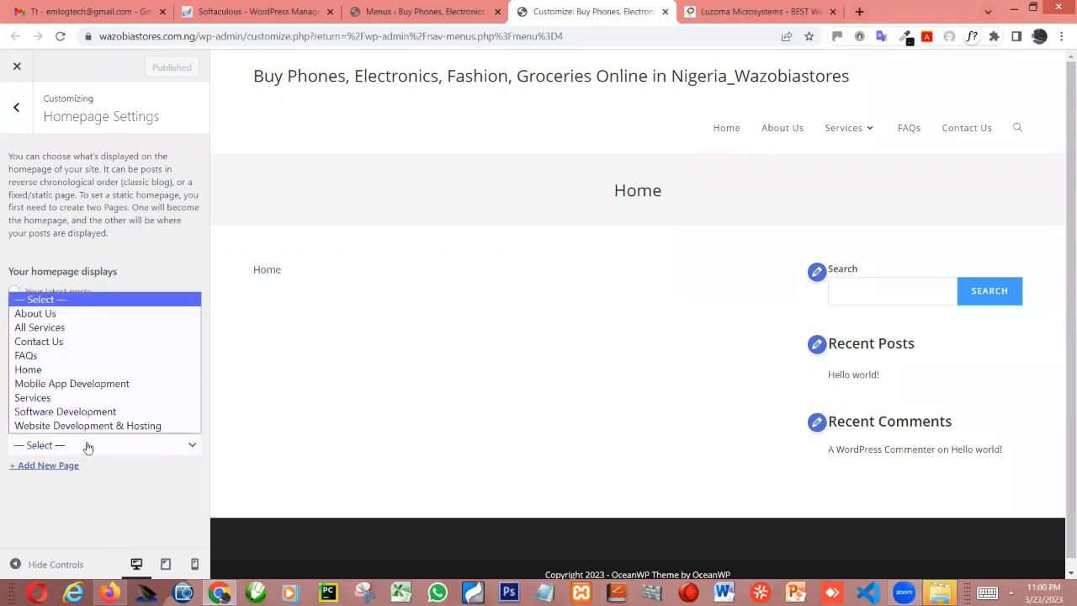
left_click(88, 447)
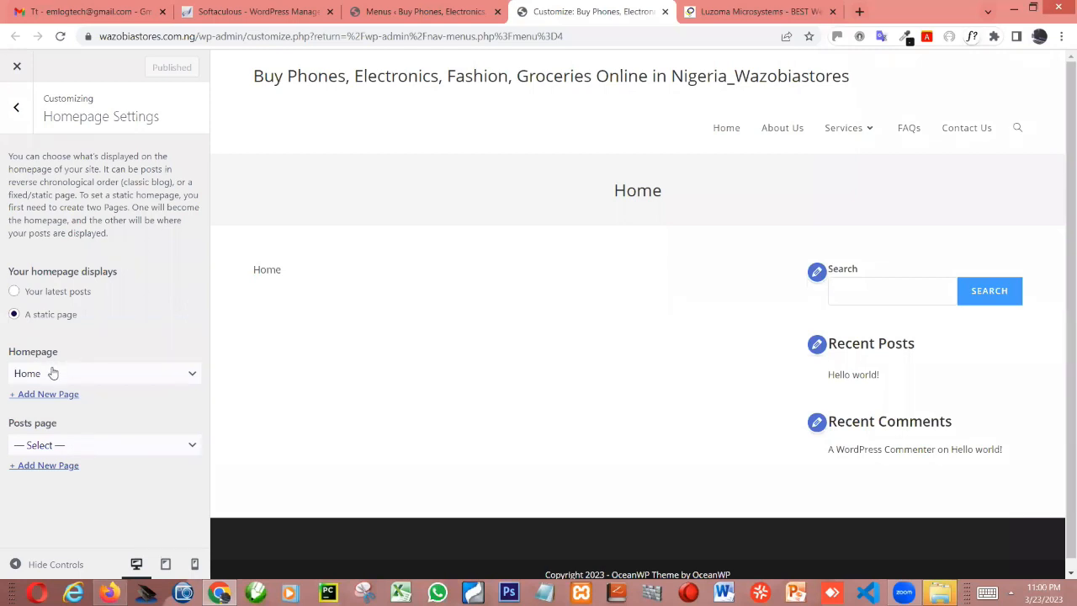
Look over the Customizer's Typography sections and open the General settings of the Header
left_click(15, 109)
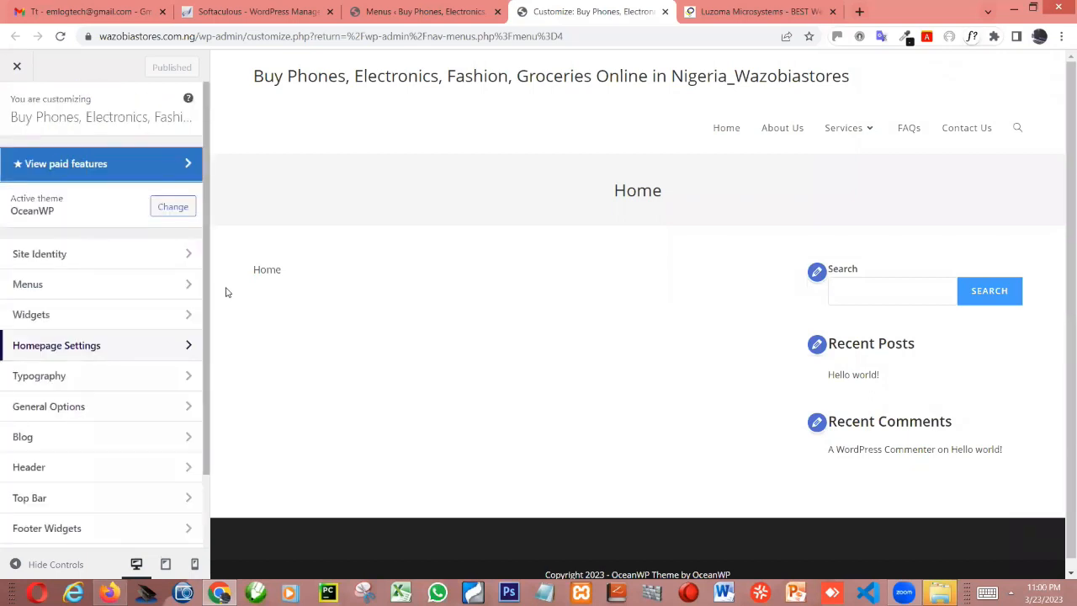
left_click(188, 379)
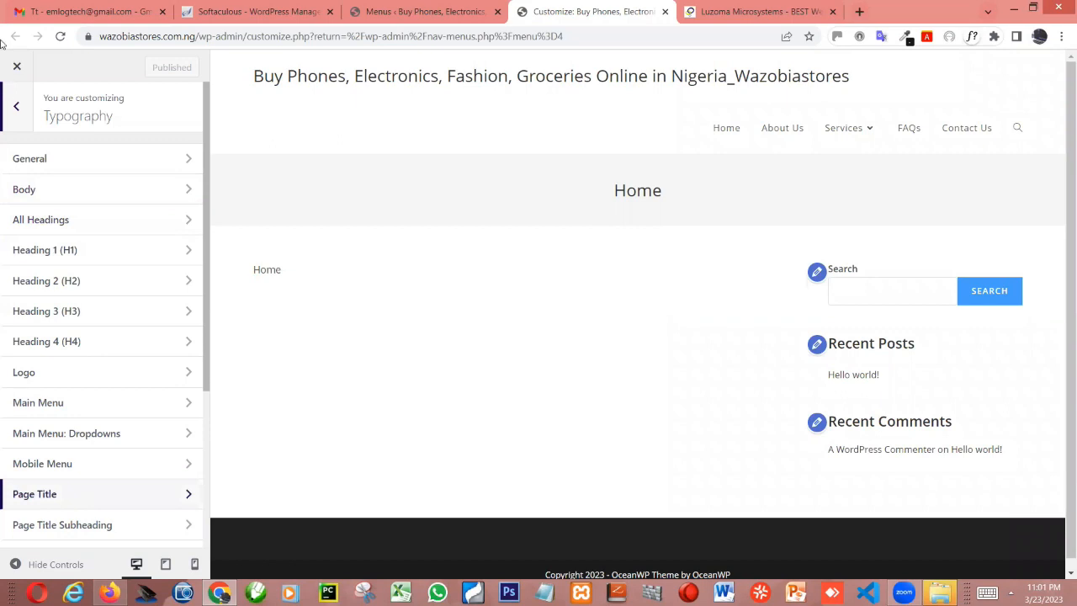
left_click(16, 106)
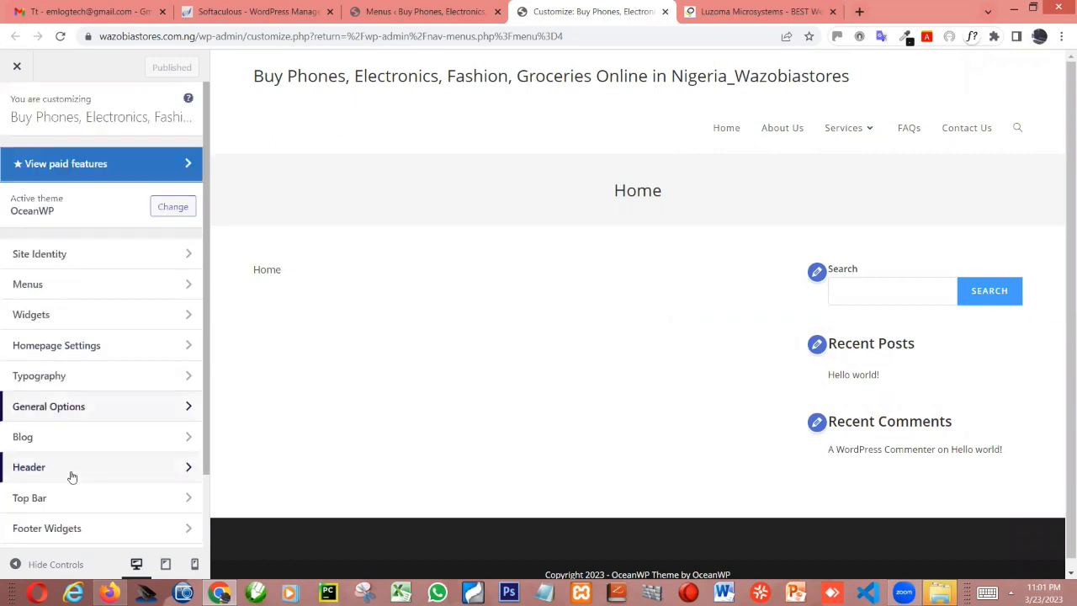
left_click(72, 469)
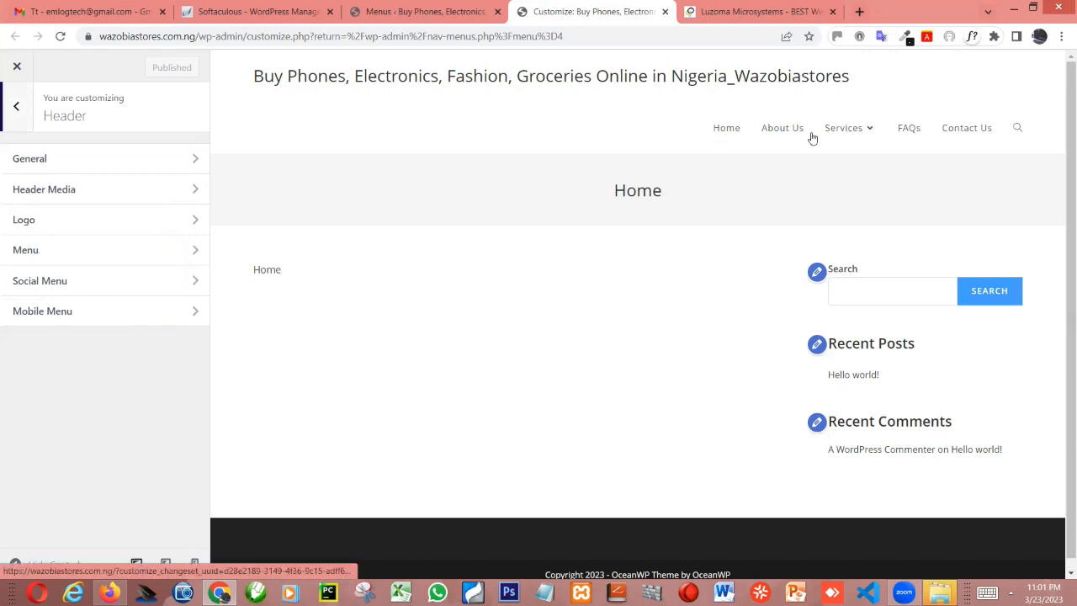
left_click(178, 166)
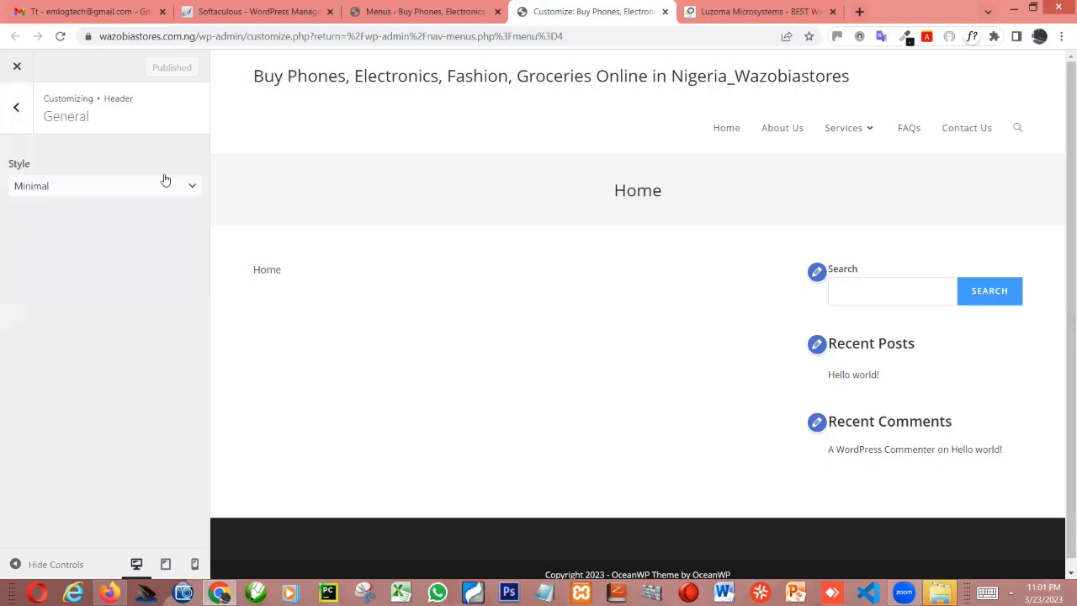
Try the Transparent header style in the preview and restore the Minimal style
left_click(69, 186)
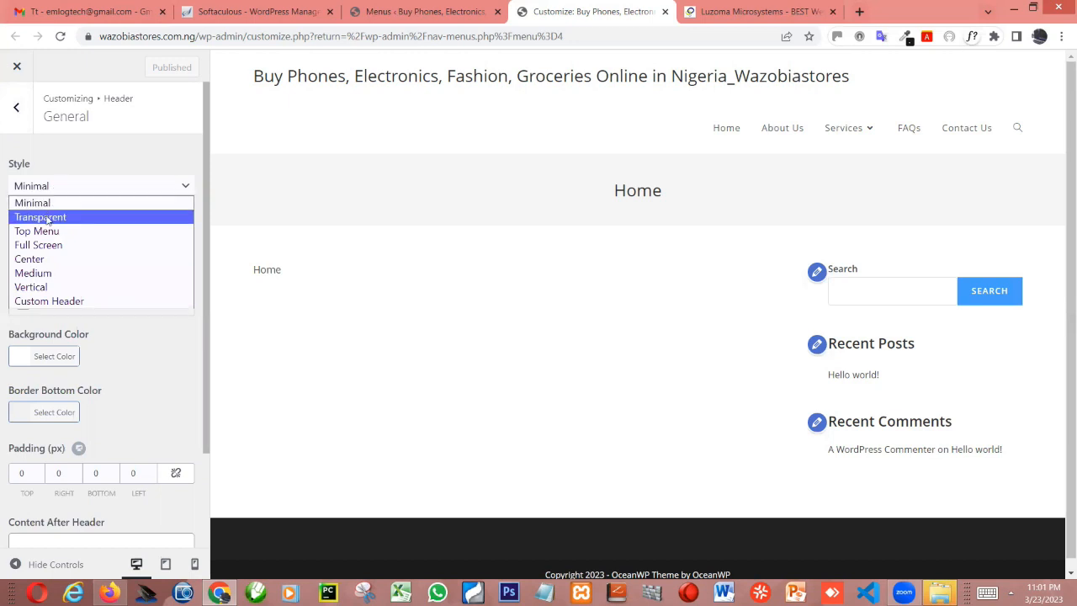
left_click(48, 217)
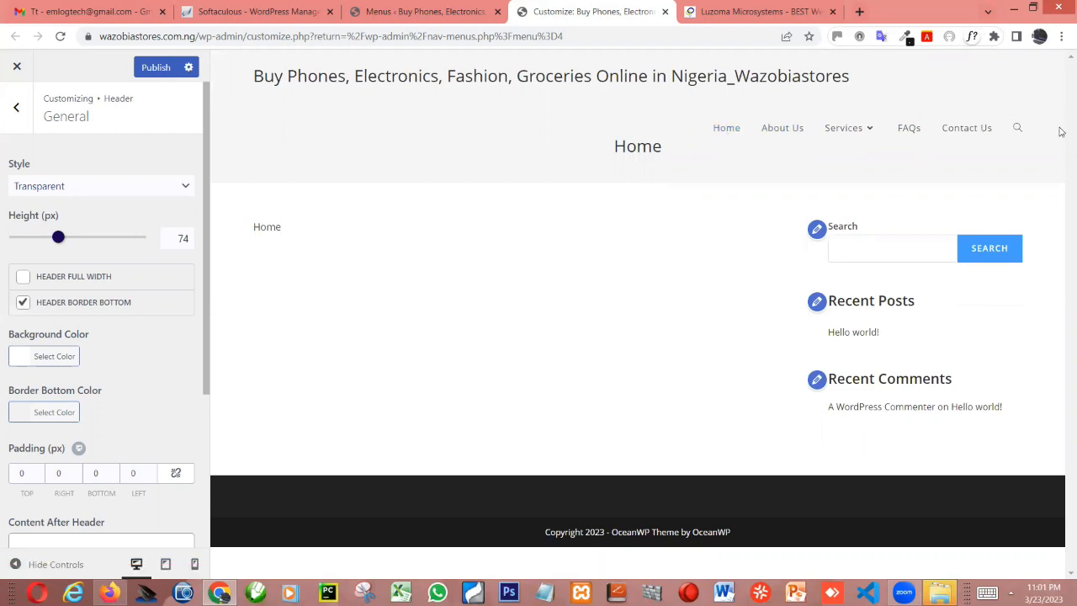
left_click(129, 186)
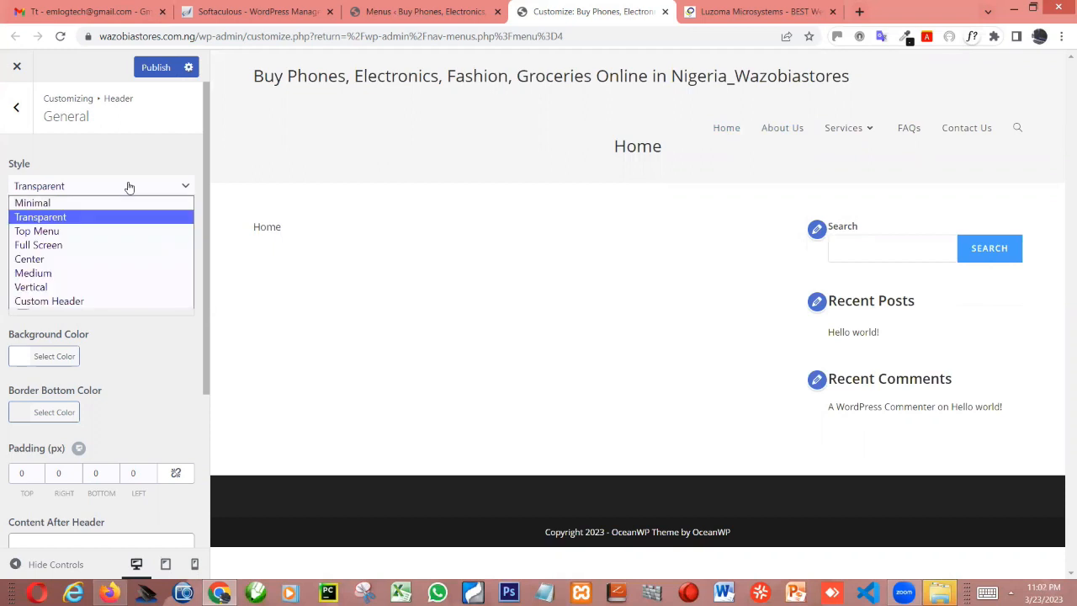
left_click(48, 205)
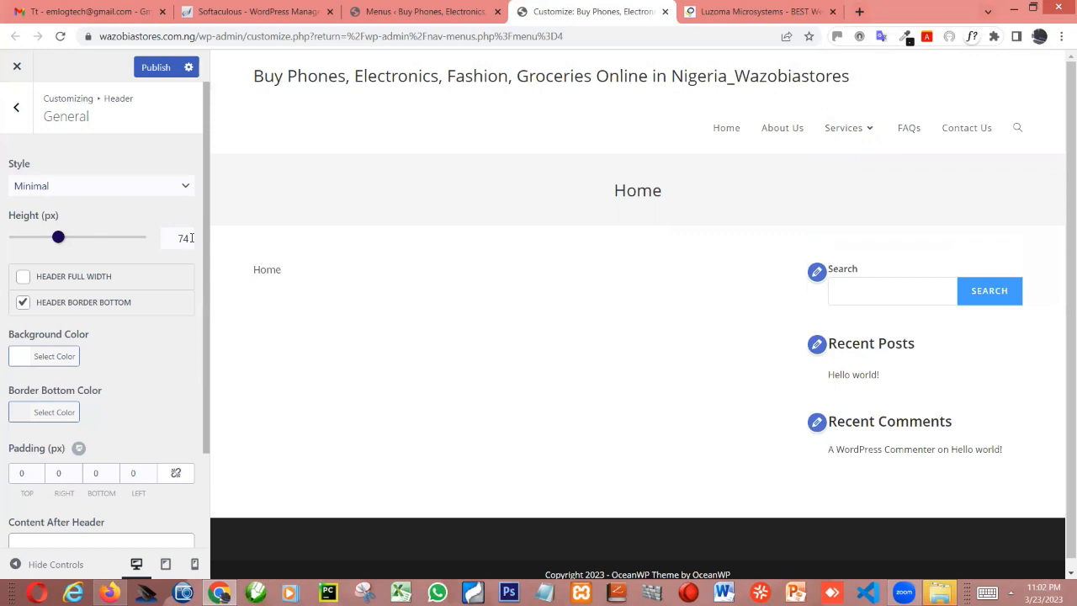
Increase the header height to 147 px and publish the change
left_click(68, 241)
left_click(80, 239)
left_click_drag(79, 239, 99, 242)
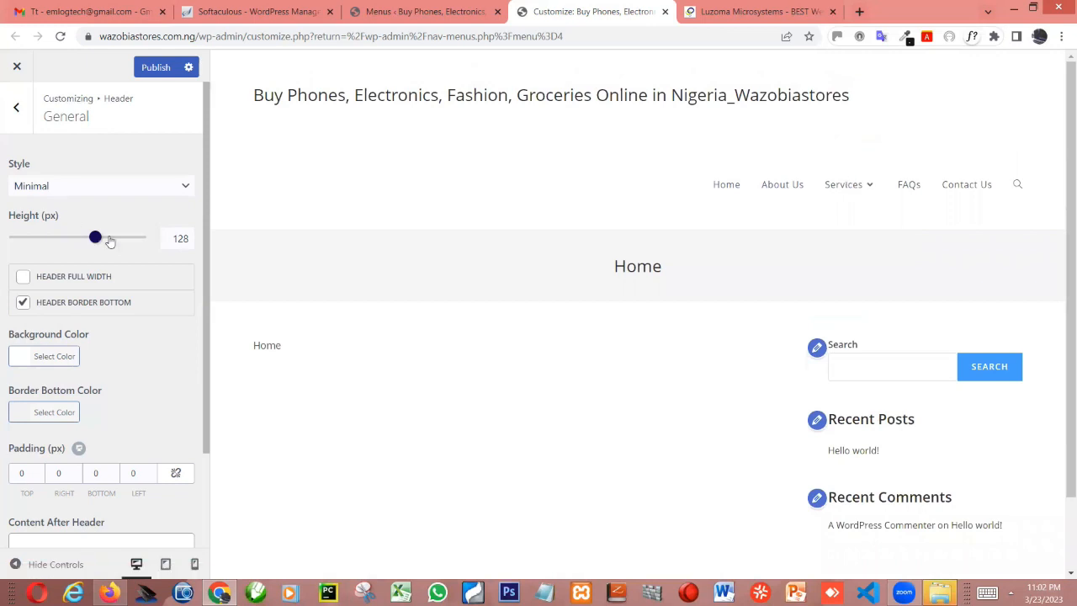
left_click_drag(113, 241, 108, 239)
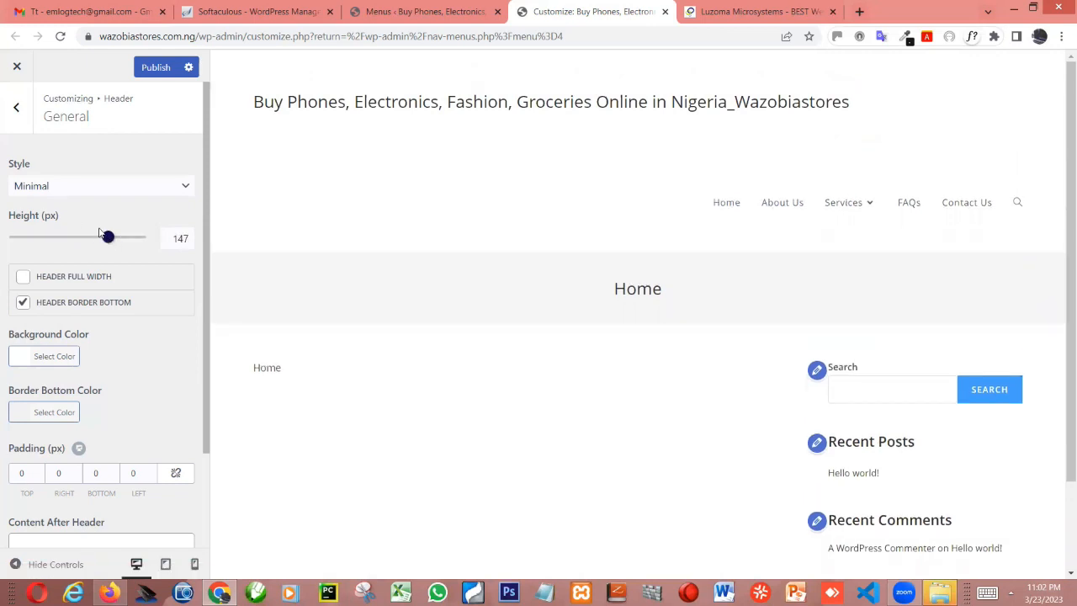
double_click(173, 241)
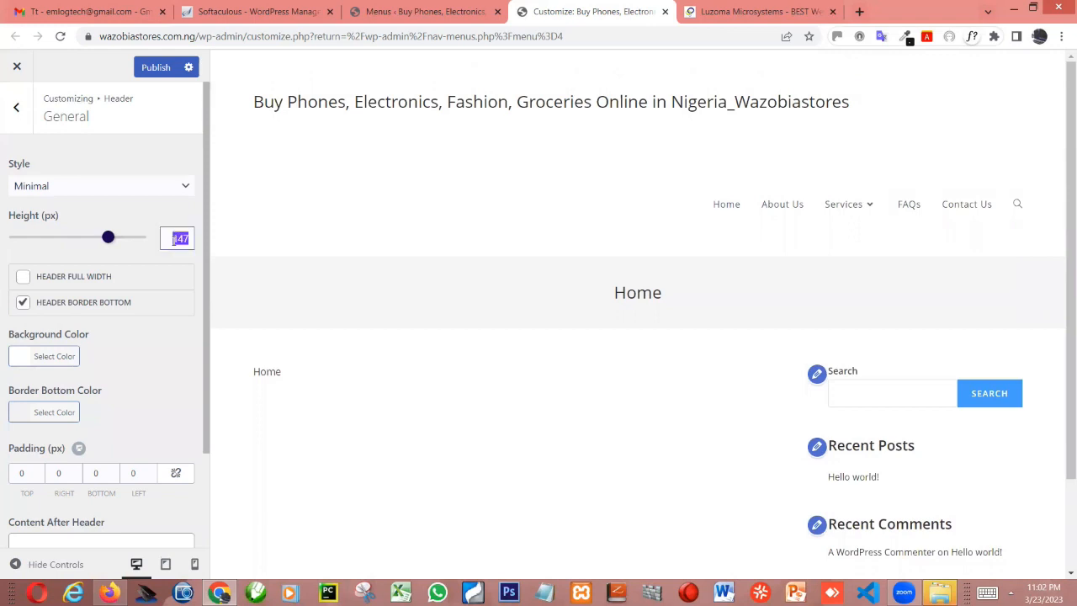
left_click(154, 67)
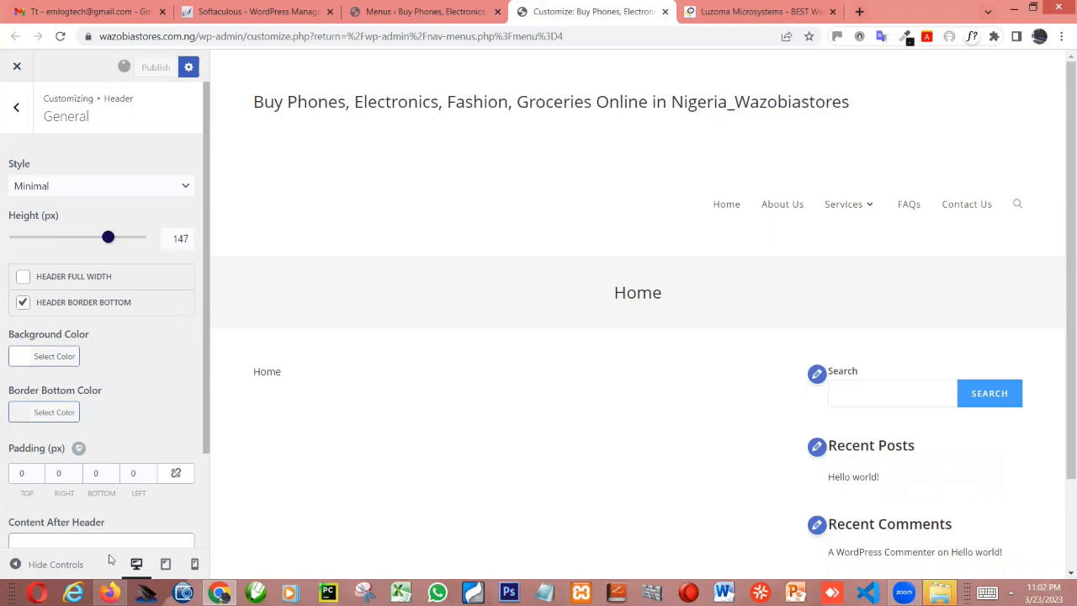
Switch to Firefox and reload wazobiastores.com.ng to check the header height on the live site
left_click(111, 587)
mouse_move(112, 588)
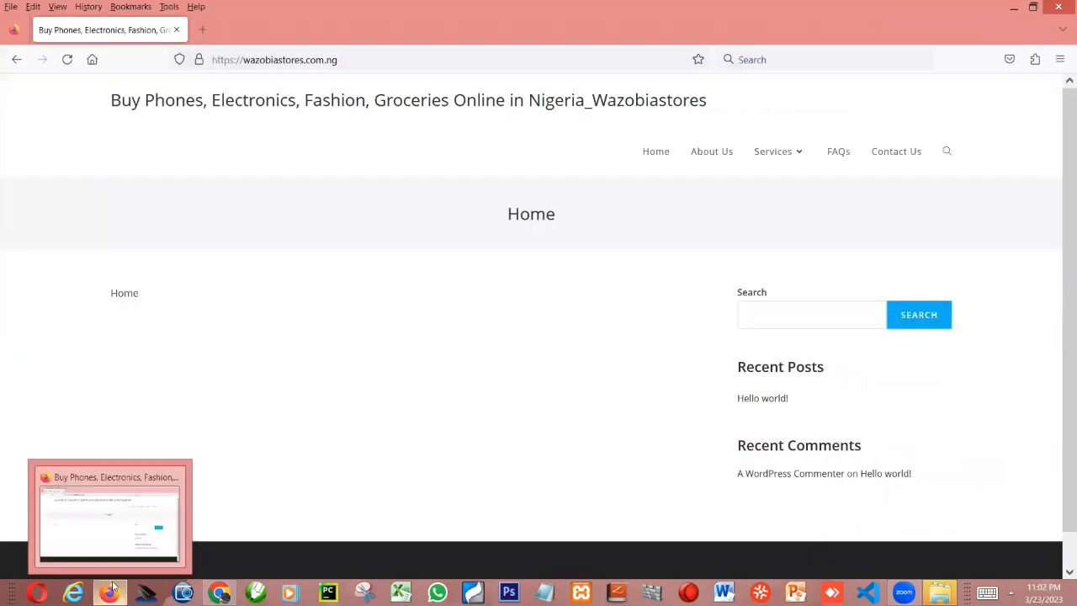
key("F5")
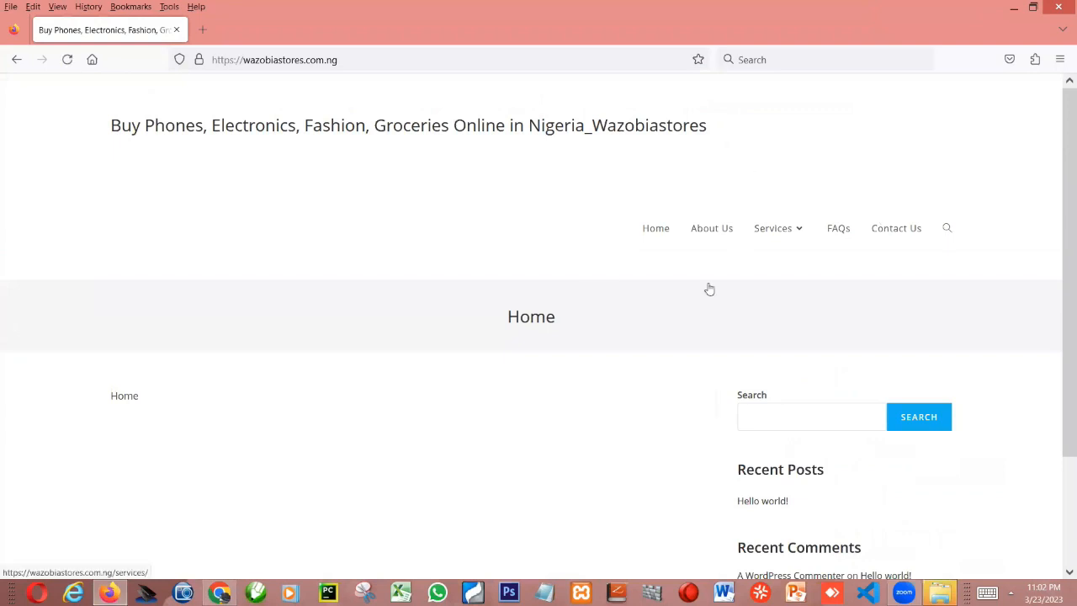
Switch back to Chrome, set the header height to 74 px and publish
key("alt+Tab")
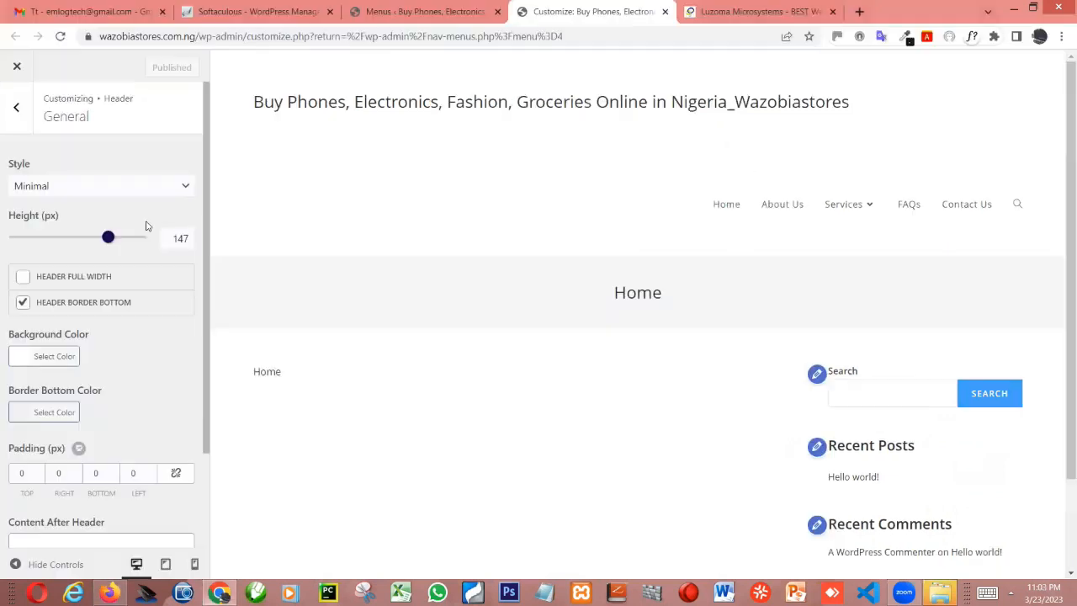
double_click(174, 236)
type("74")
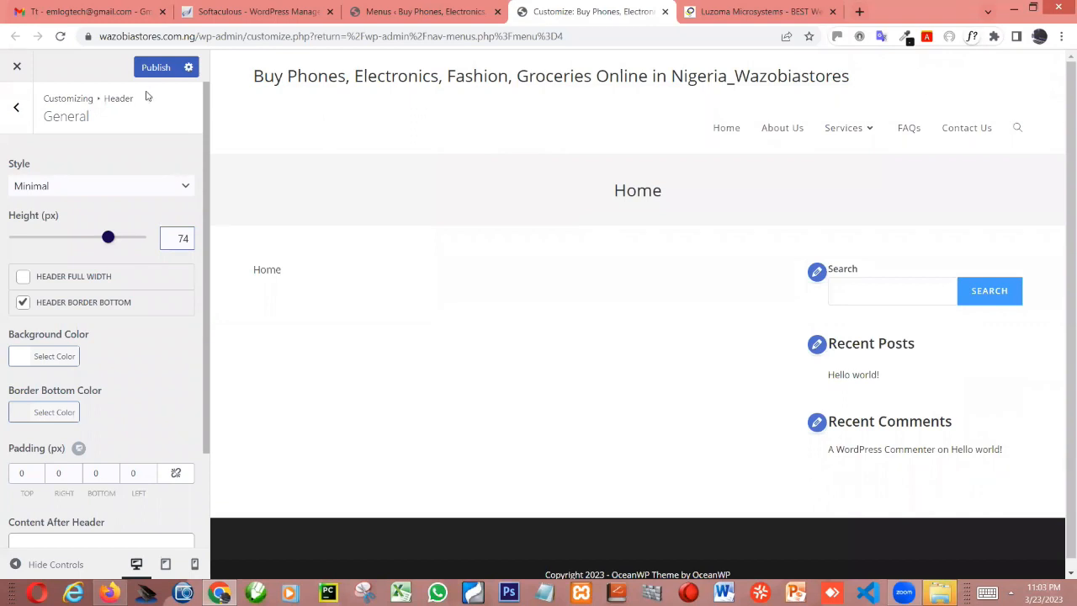
left_click(156, 67)
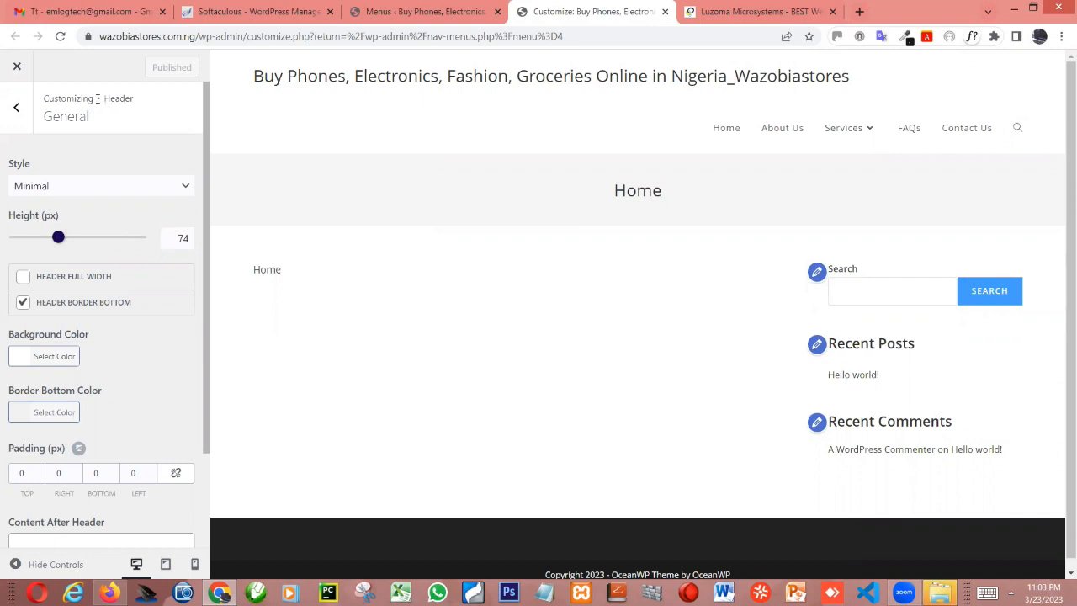
Try green and orange header backgrounds, set the header's Background Color to dark navy #090e23, and publish
left_click(54, 354)
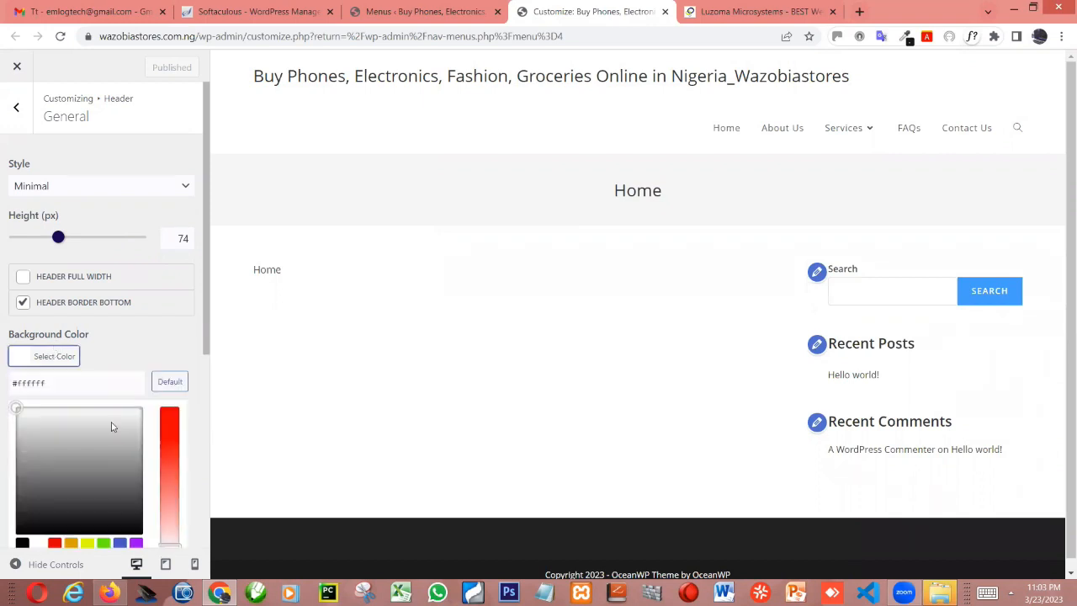
left_click(101, 544)
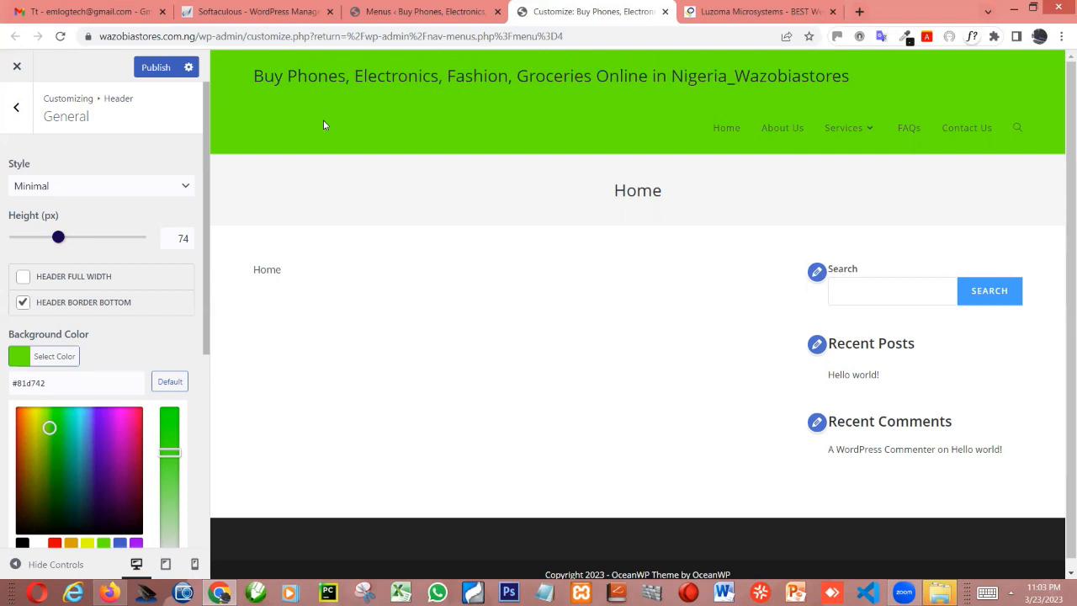
left_click(24, 425)
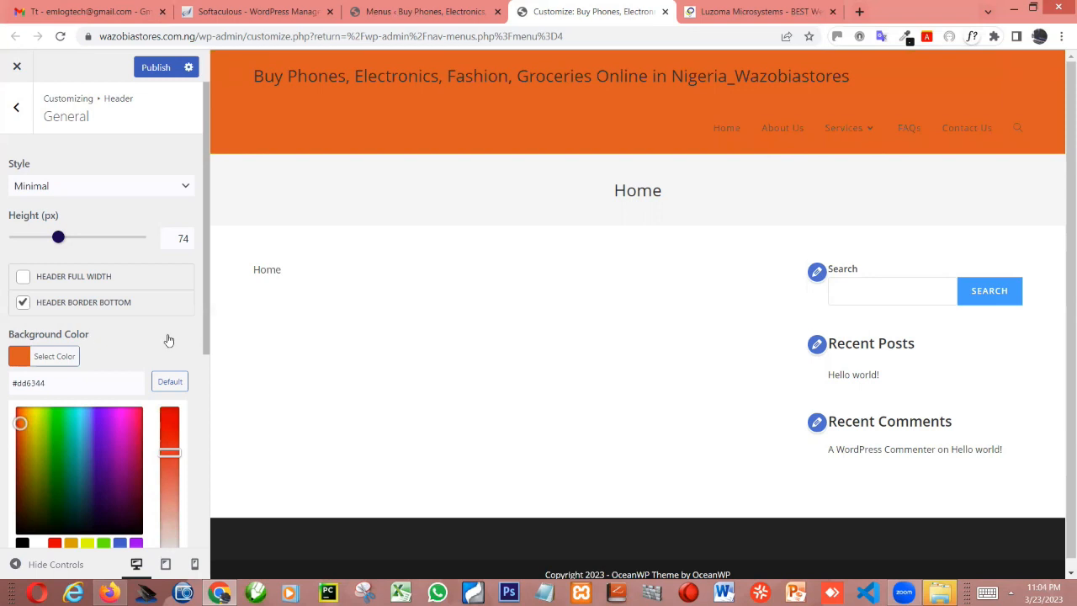
left_click(111, 510)
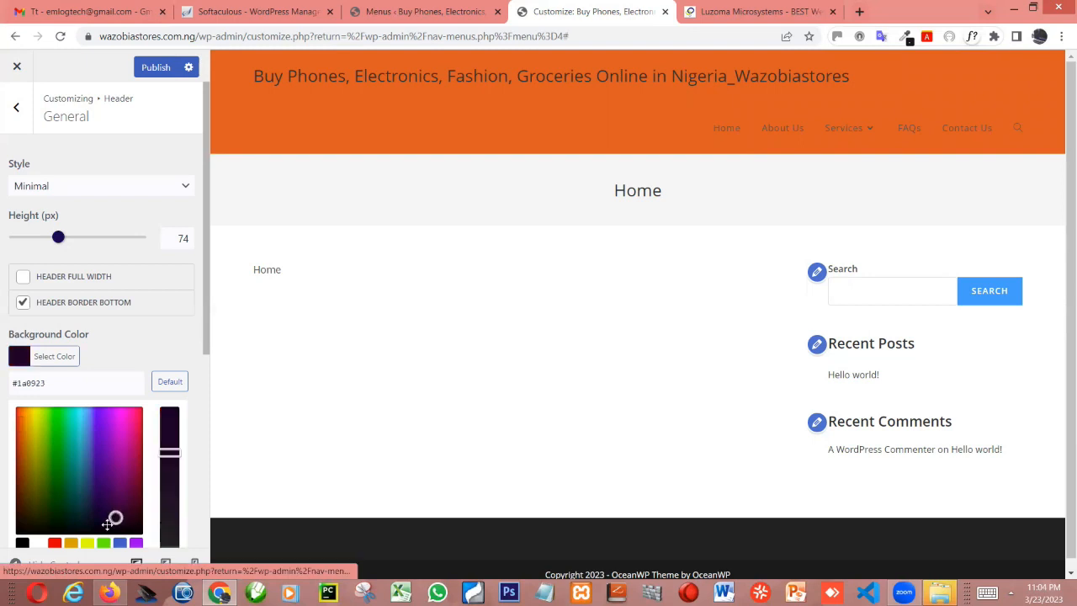
left_click(97, 517)
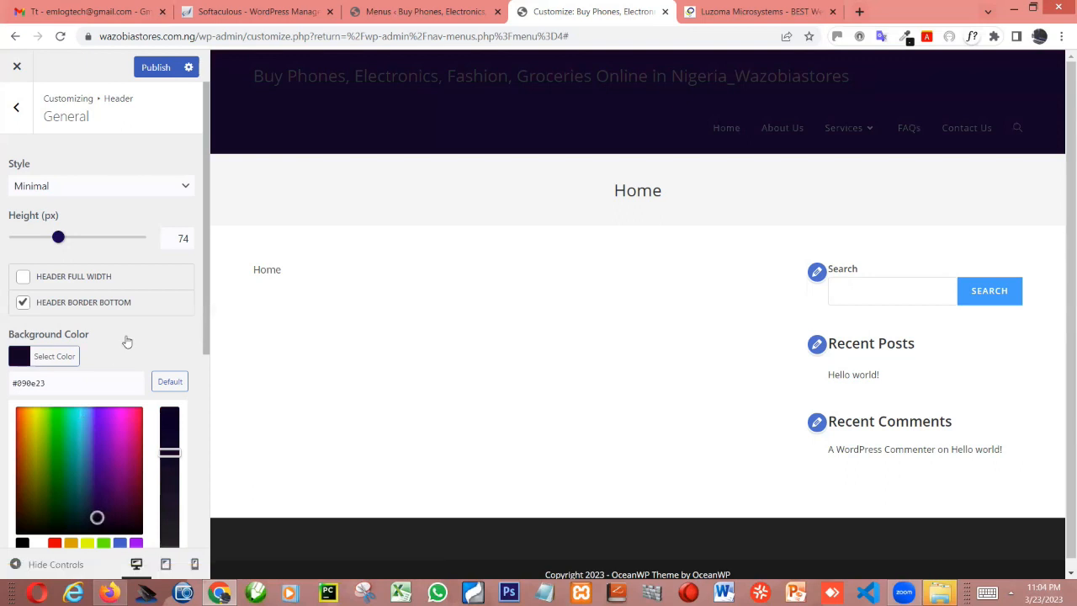
left_click(143, 70)
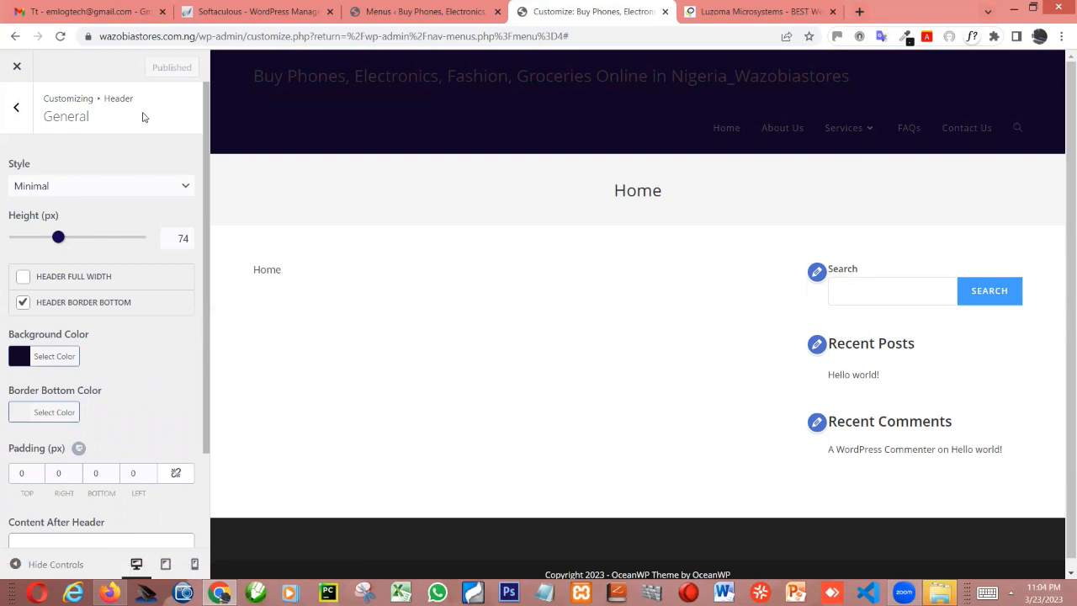
Enable Header Full Width in the Header's General settings and publish the change
scroll(144, 115, "down", 2)
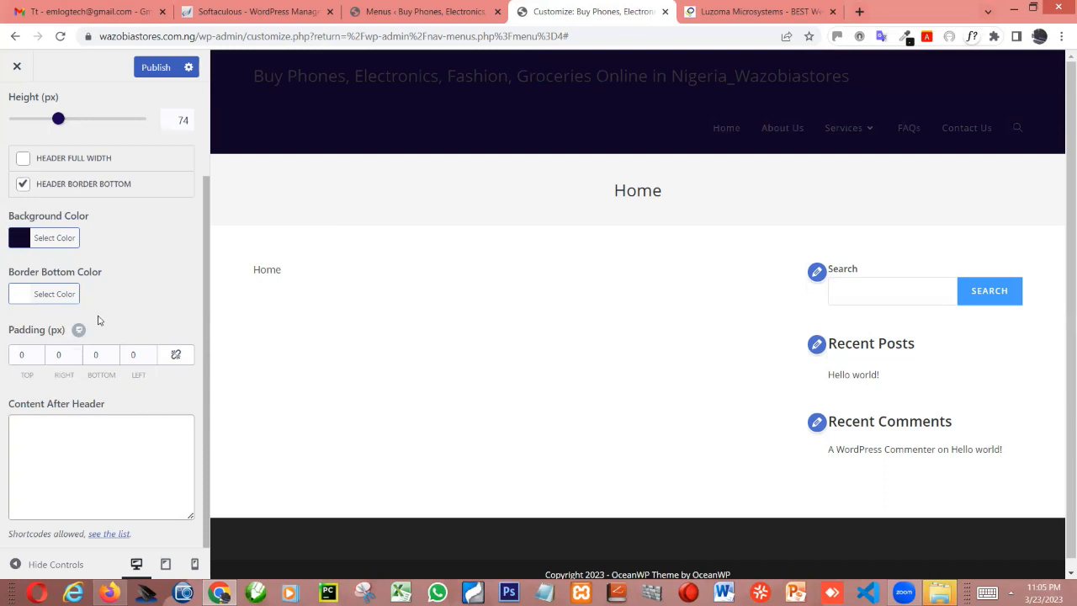
scroll(93, 296, "up", 3)
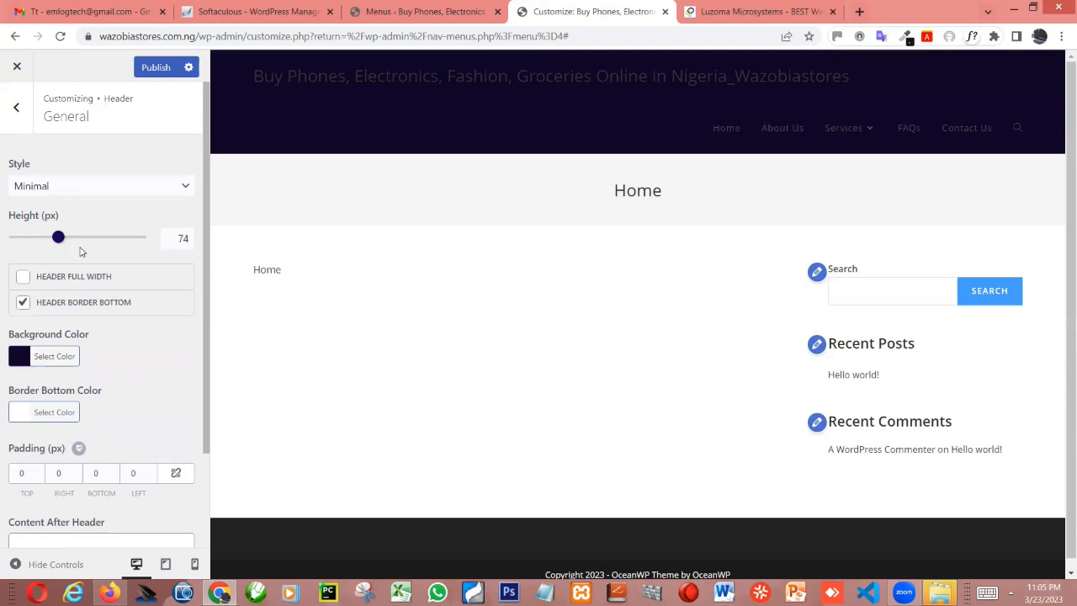
left_click(26, 279)
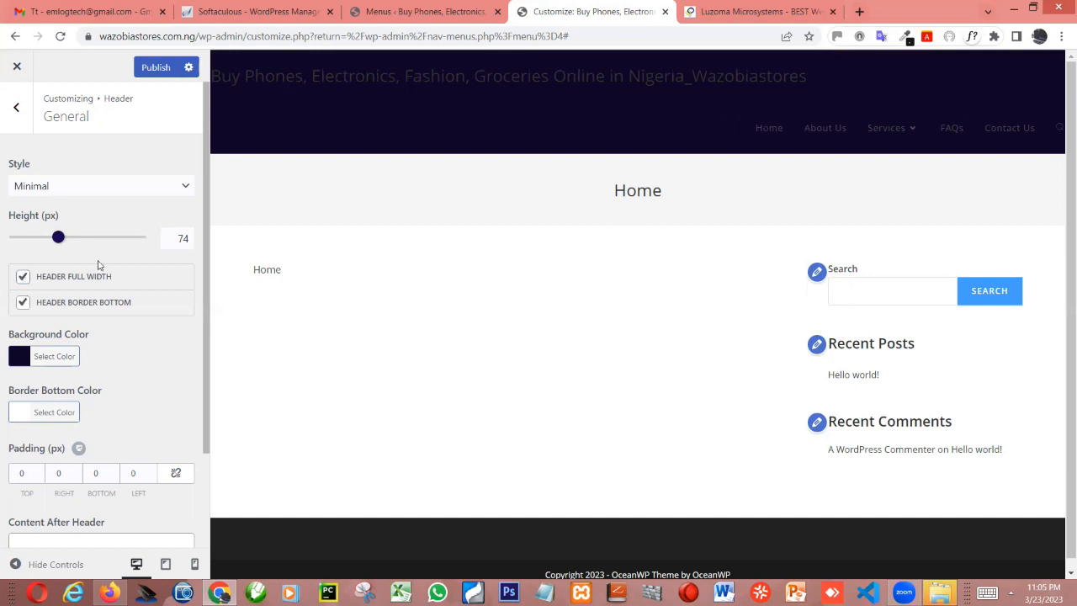
left_click(153, 59)
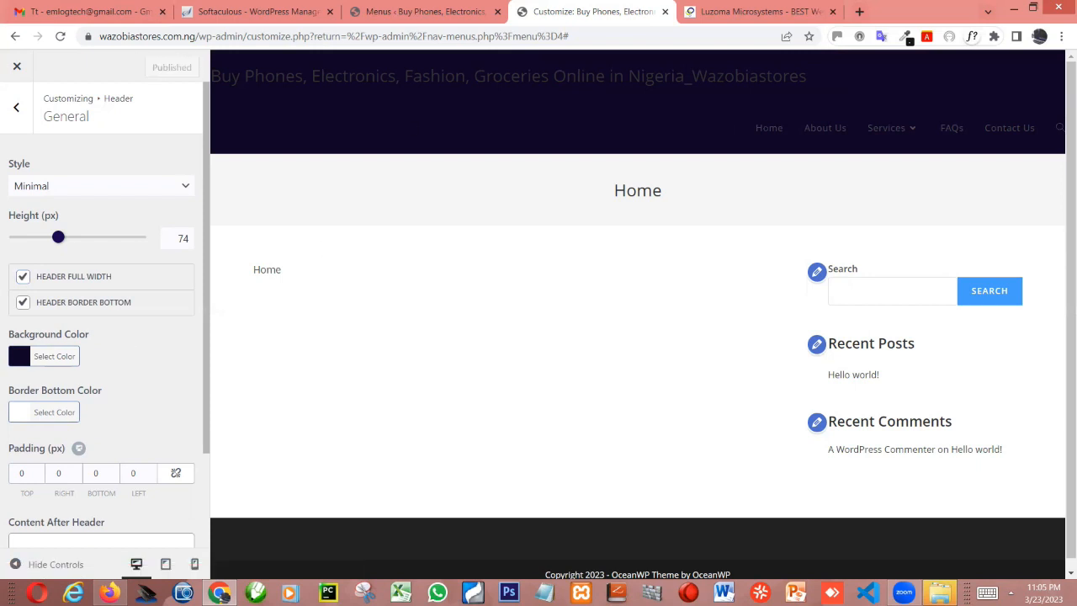
Switch to Firefox and reload the Wazobiastores site to check the published header settings
scroll(101, 320, "down", 2)
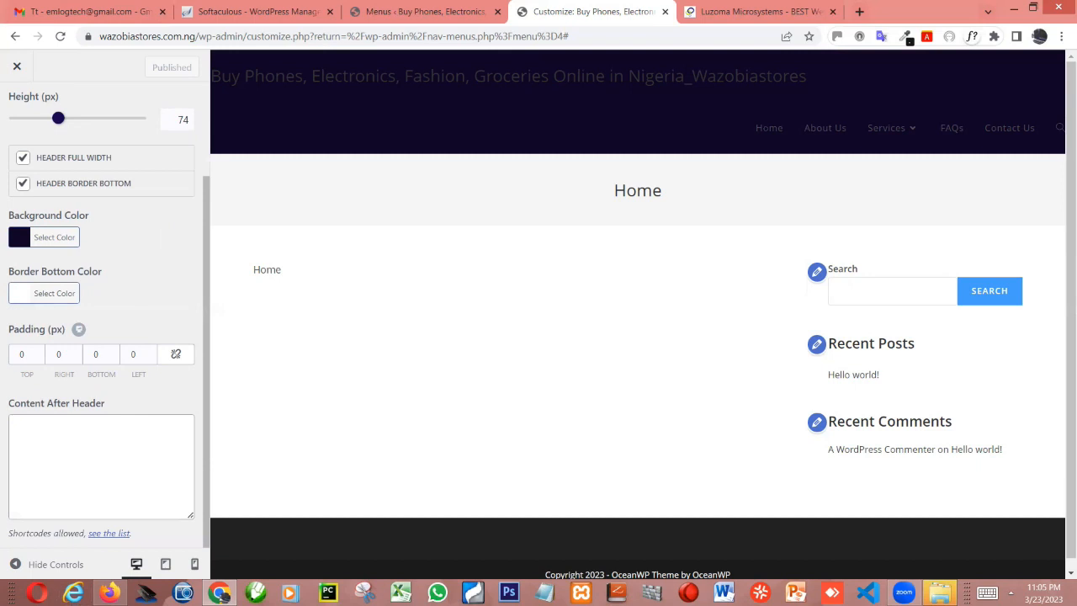
key("alt+Tab")
key("F5")
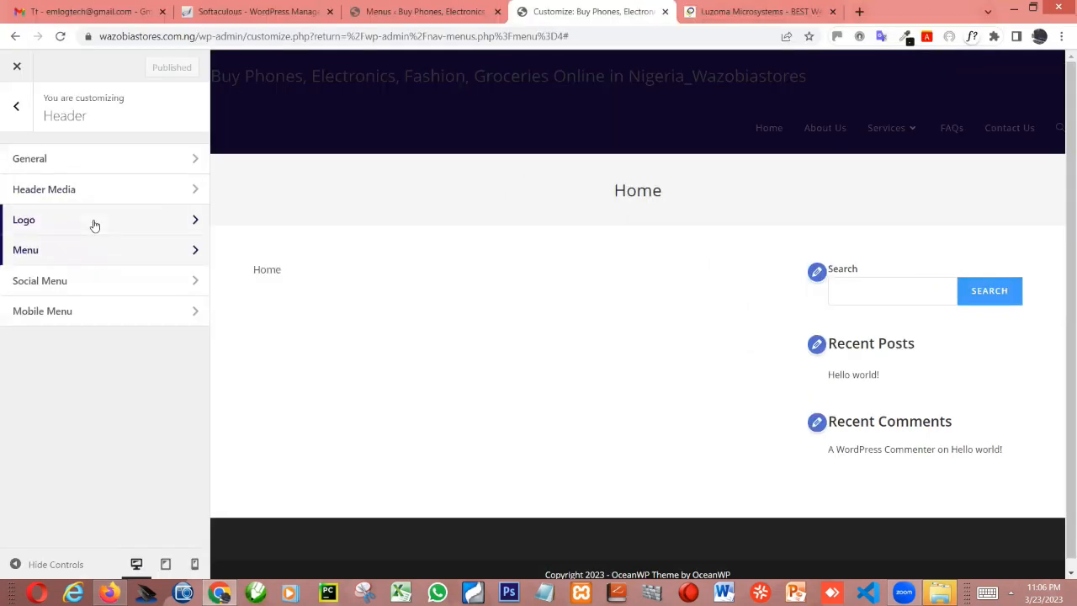
Open the header's Logo settings, then switch to File Explorer and browse to DESKTOP_FOLDERS > REMEMBERIT > WAZOBIASTORES
left_click(94, 223)
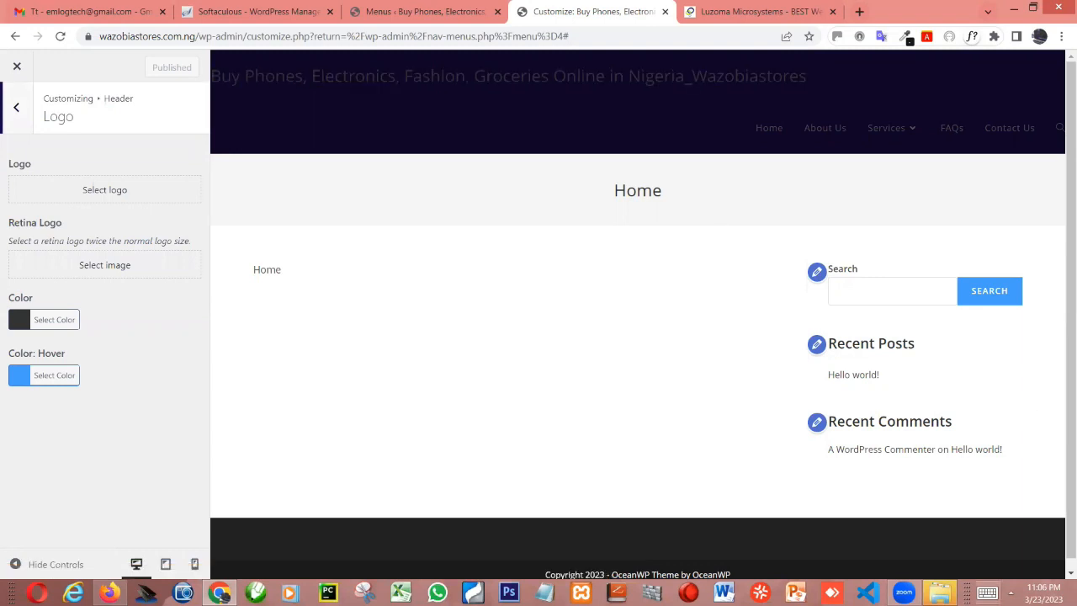
left_click(940, 592)
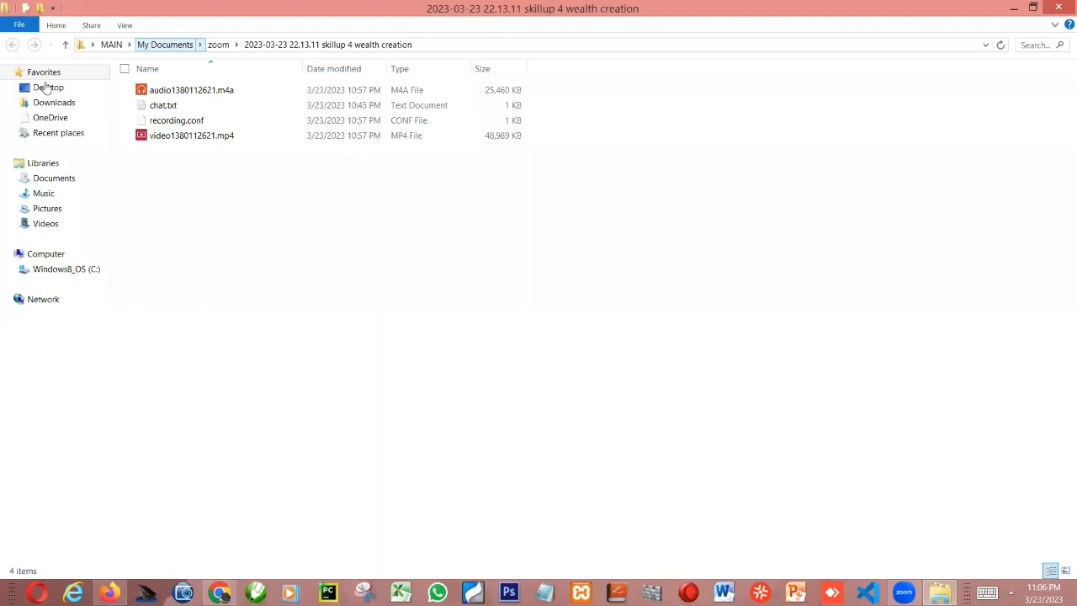
left_click(46, 87)
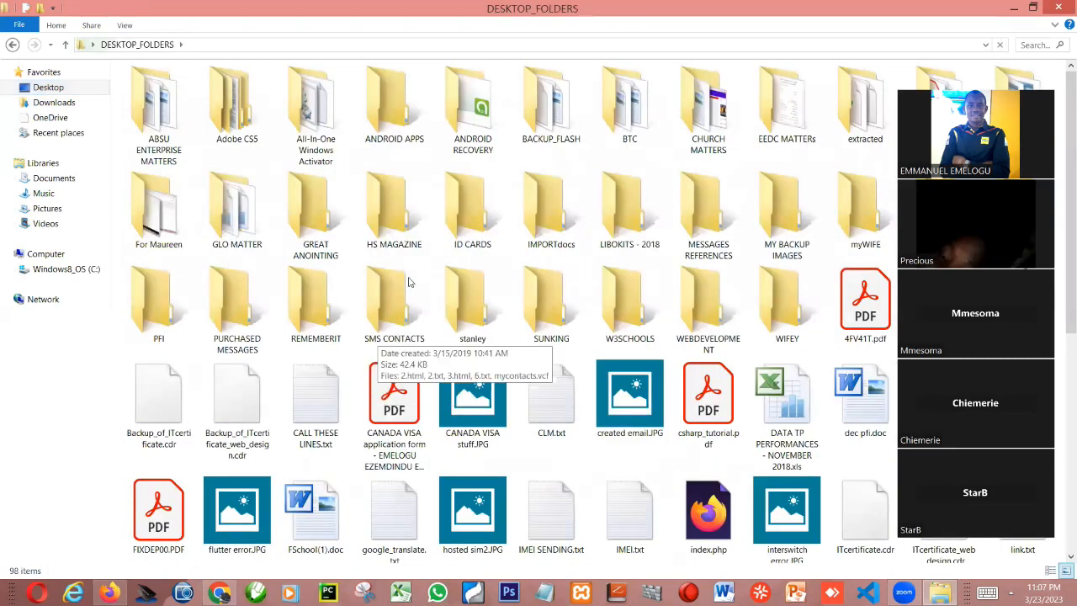
double_click(310, 311)
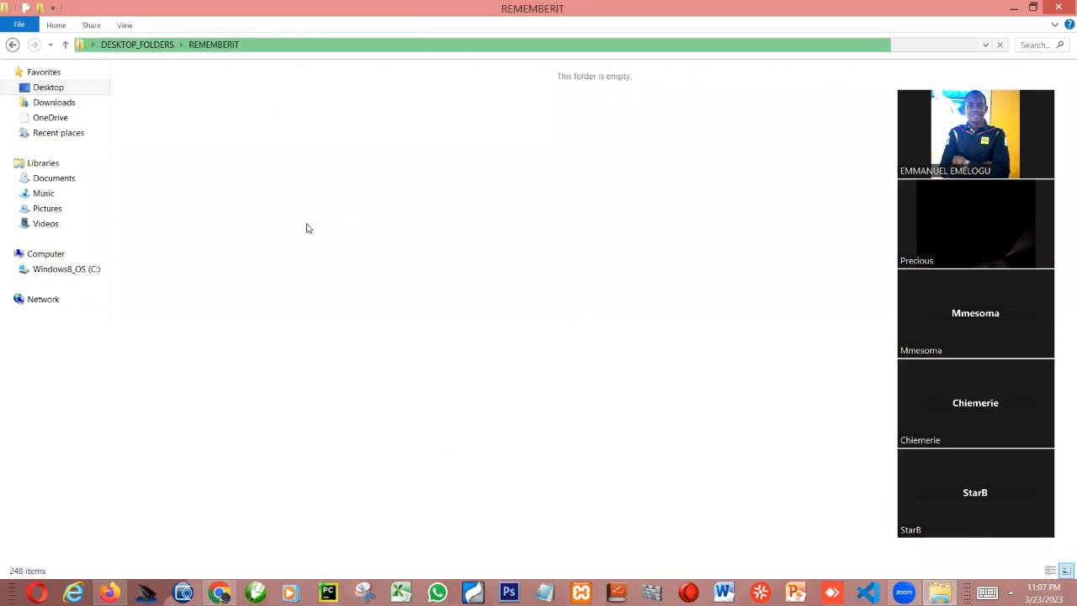
left_click(308, 228)
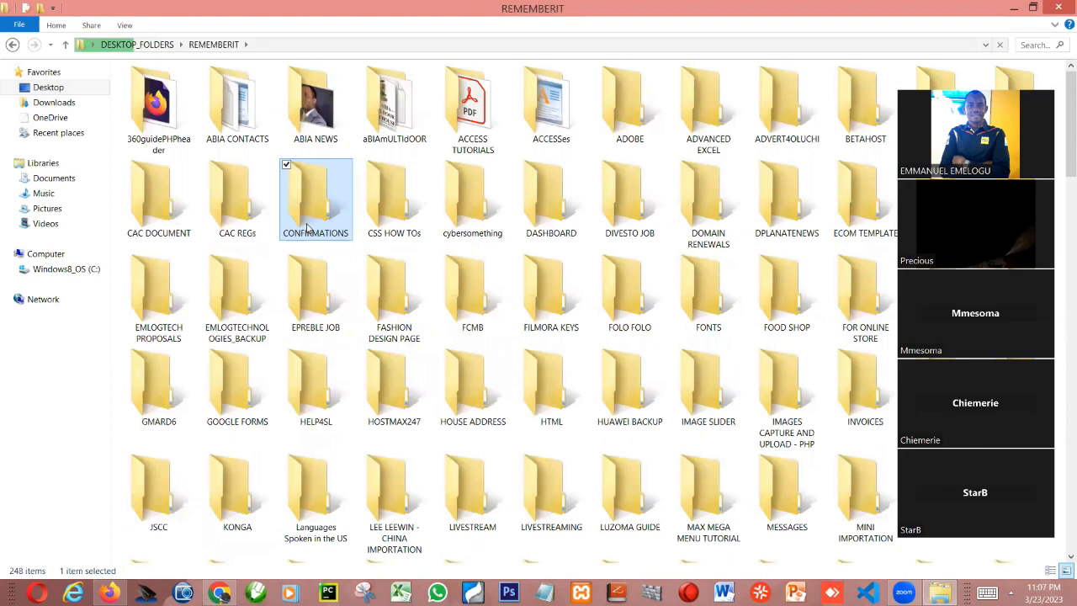
scroll(307, 228, "down", 8)
left_click(573, 119)
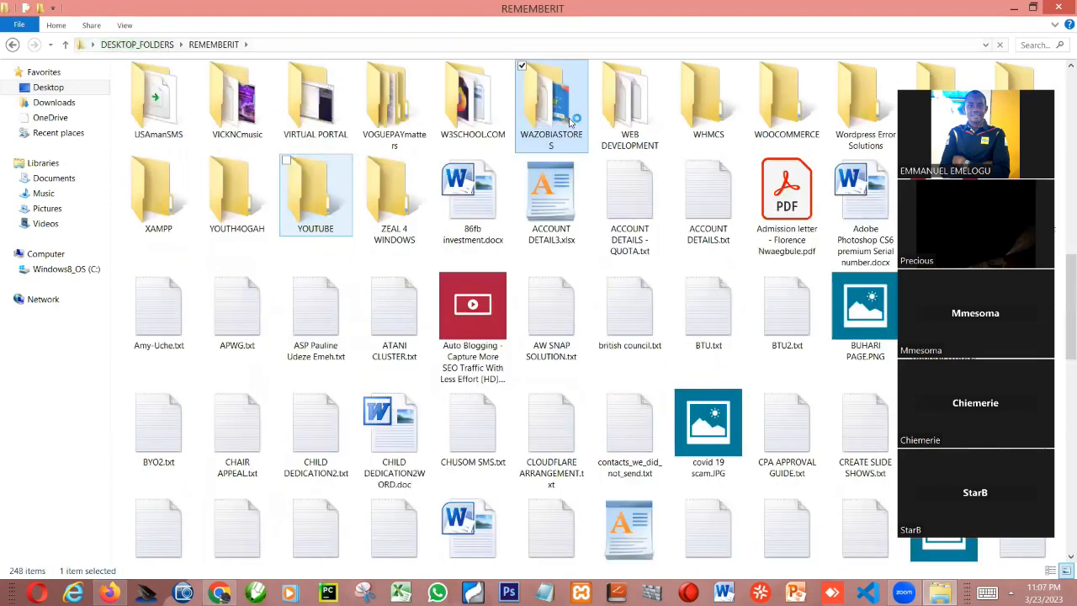
double_click(572, 120)
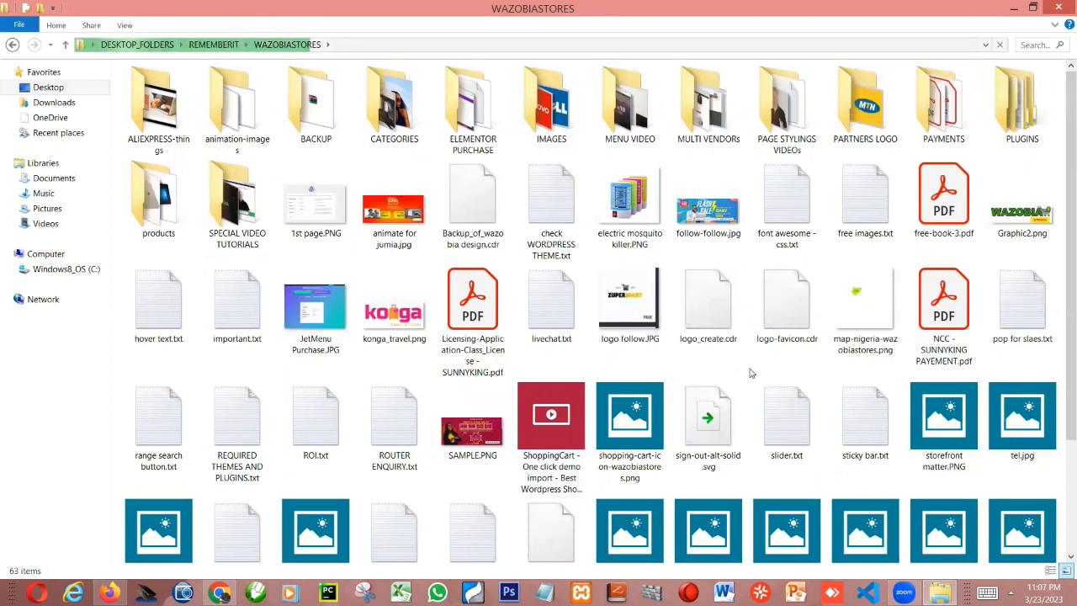
Look through the WAZOBIASTORES folder's images for the store logo and open wazobia-stores-logo.png
left_click(854, 306)
key("Left")
key("Left")
key("Left")
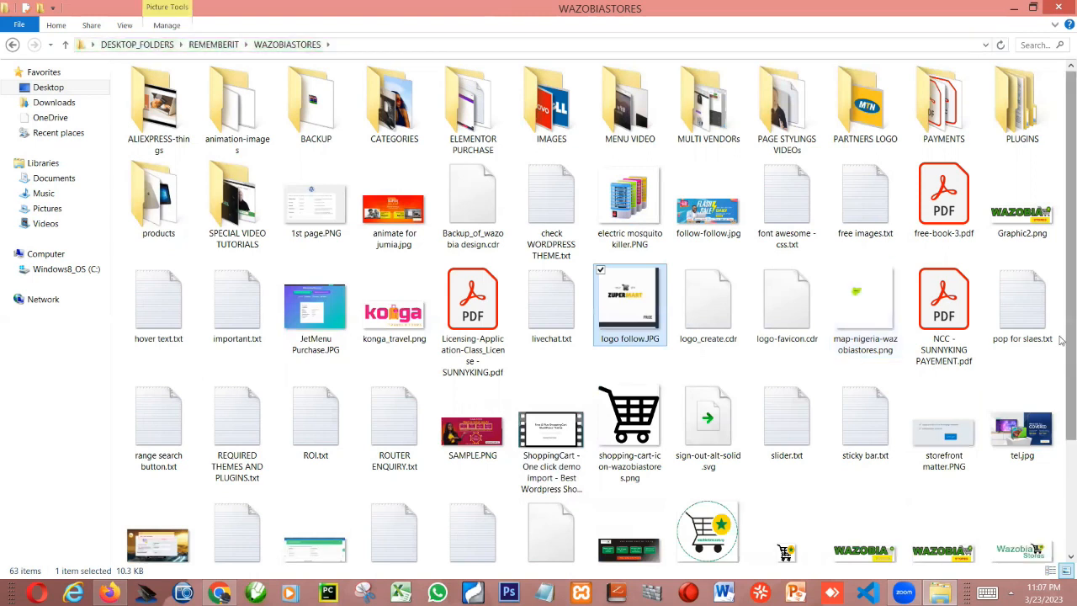
scroll(870, 494, "down", 1)
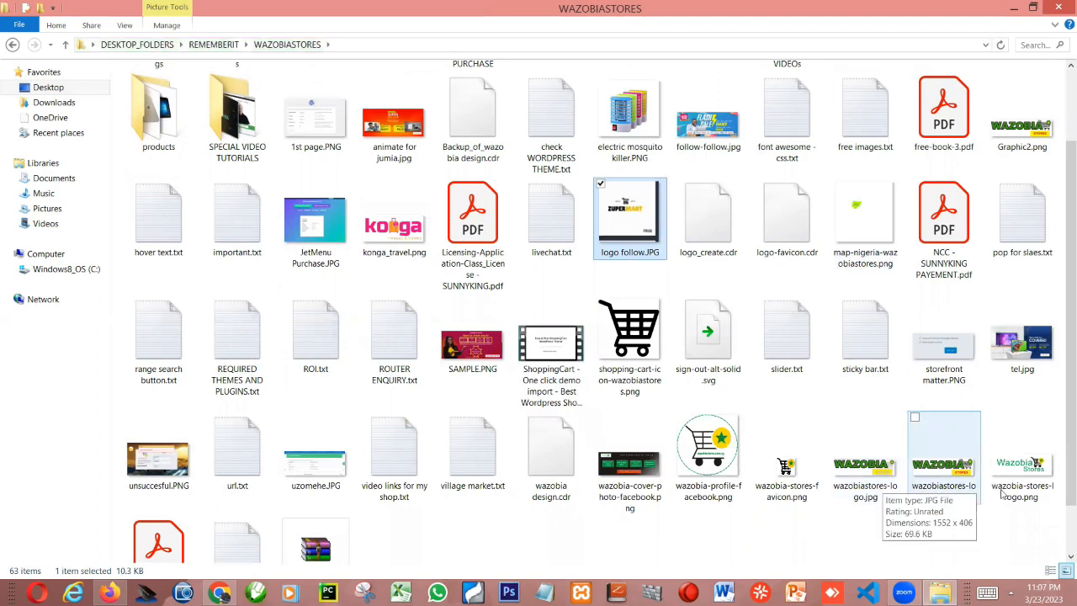
double_click(1022, 476)
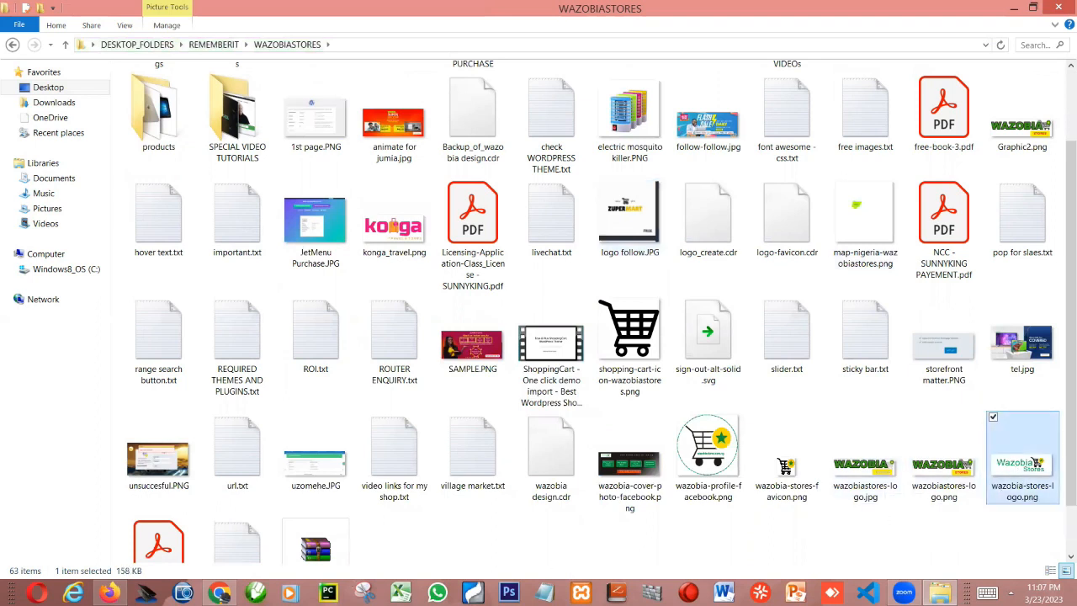
Switch back to Chrome, set the logo's Color to white, publish it and check the live site in Firefox
left_click(220, 592)
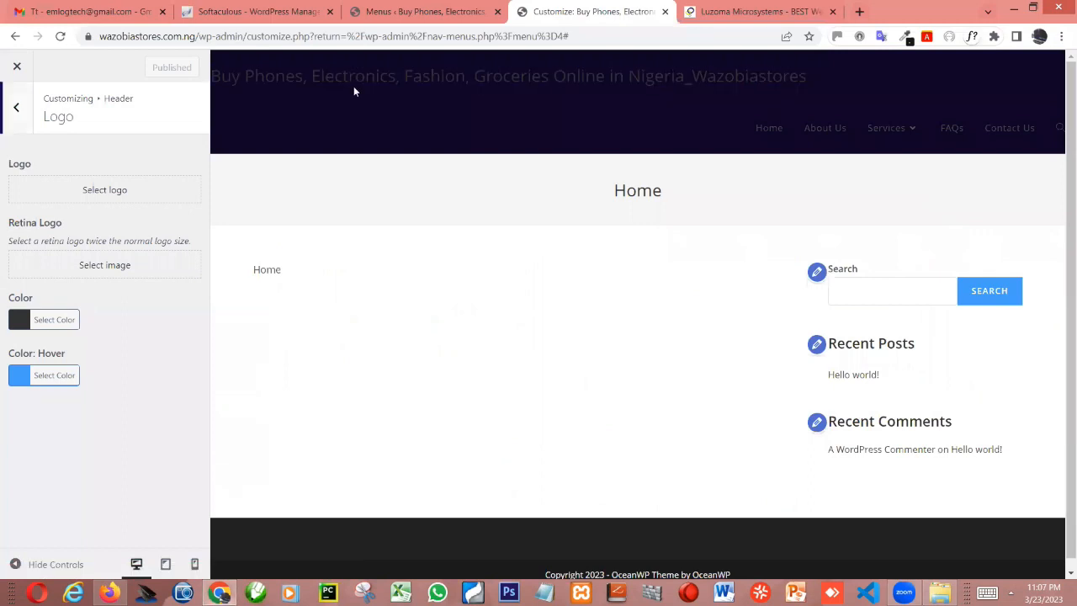
left_click(25, 324)
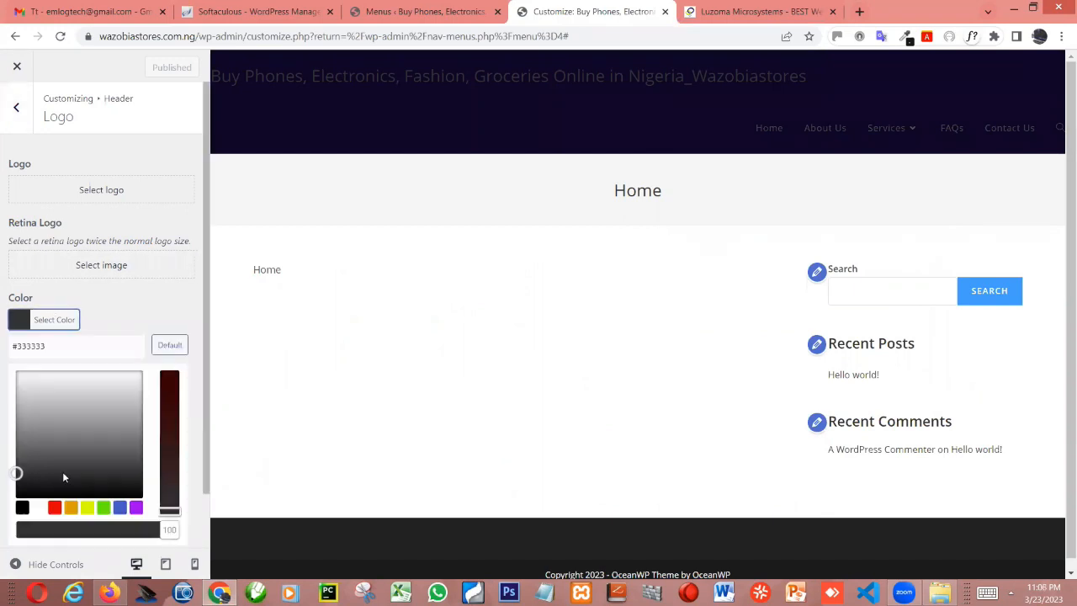
left_click(37, 508)
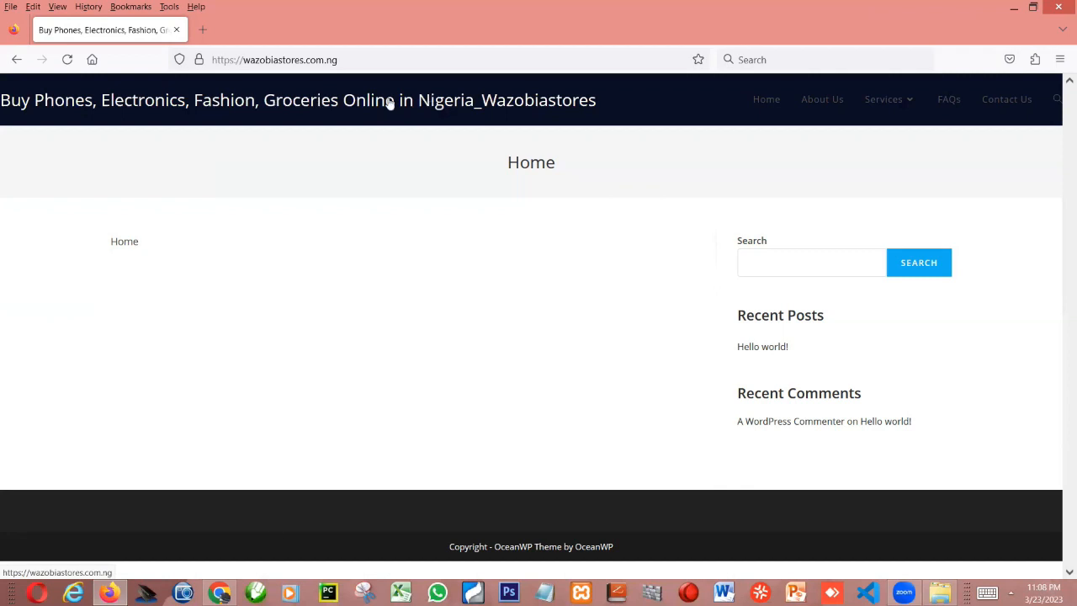
key("alt+Tab")
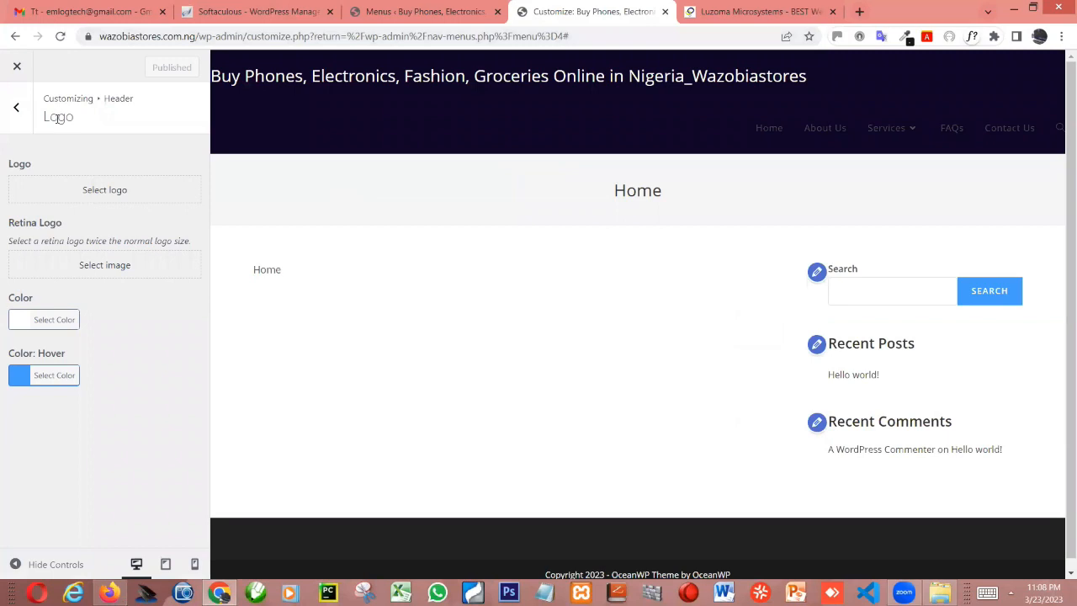
Return to the header's Logo settings in Chrome and start uploading a logo image file
left_click(18, 112)
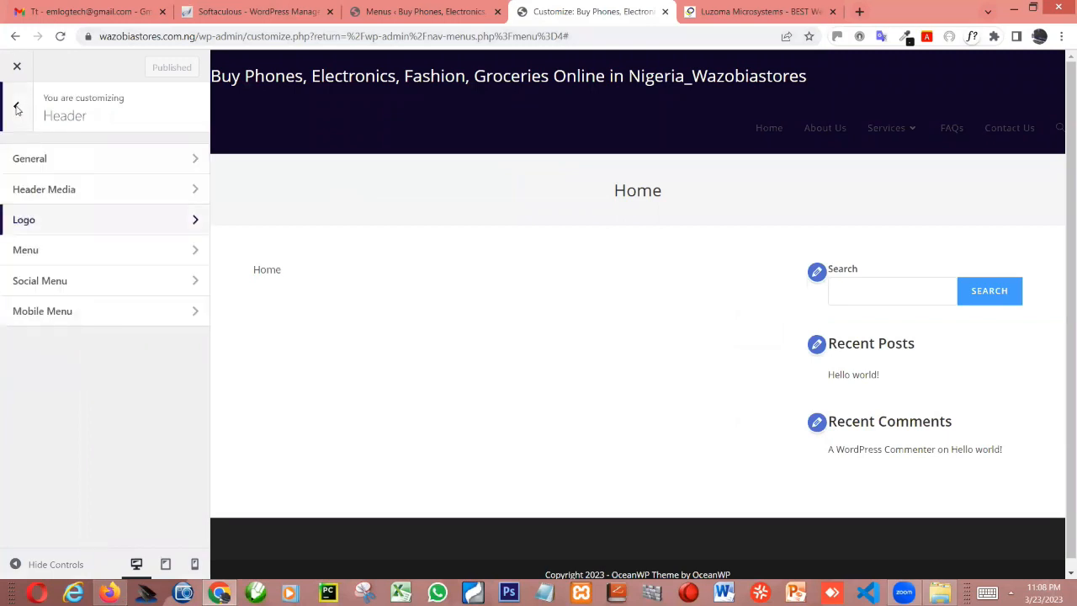
left_click(16, 108)
left_click(53, 218)
left_click(95, 192)
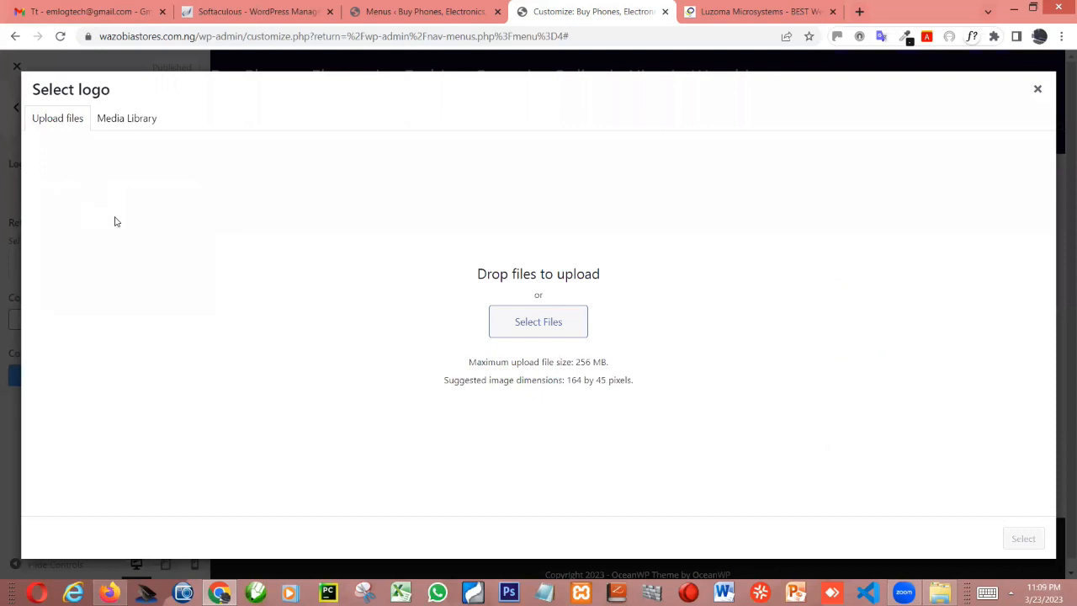
left_click(545, 324)
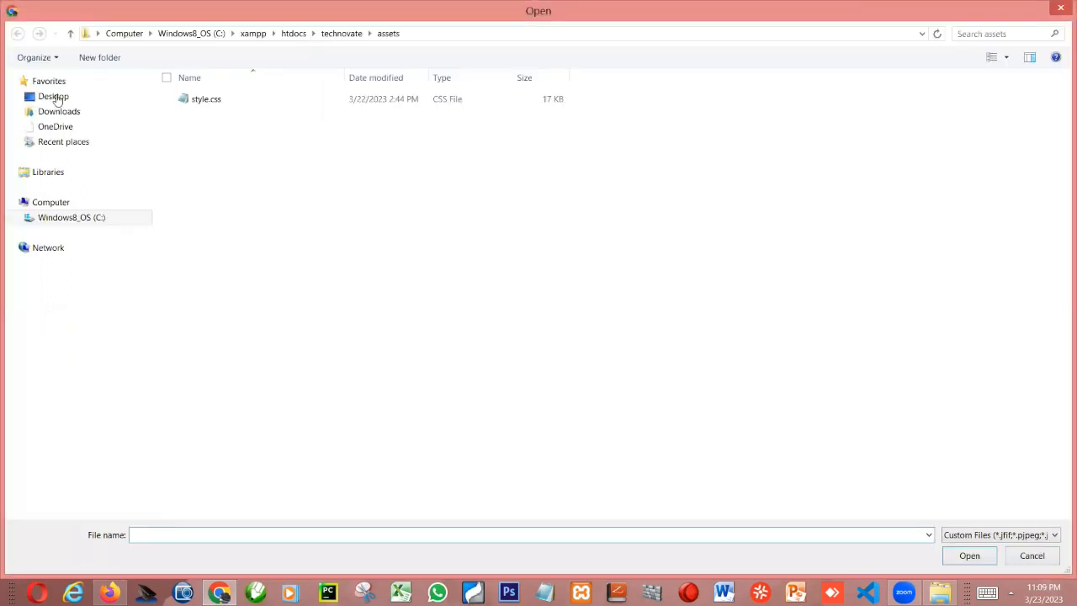
Browse to DESKTOP_FOLDERS > REMEMBERIT > WAZOBIASTORES on the Desktop in the file picker
left_click(53, 97)
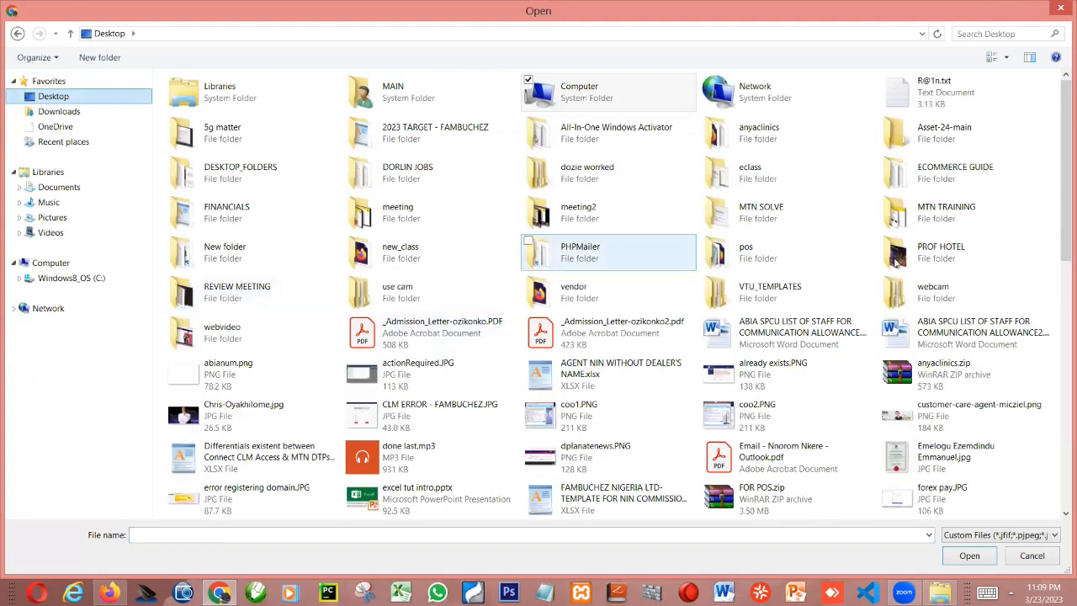
left_click(249, 174)
double_click(249, 175)
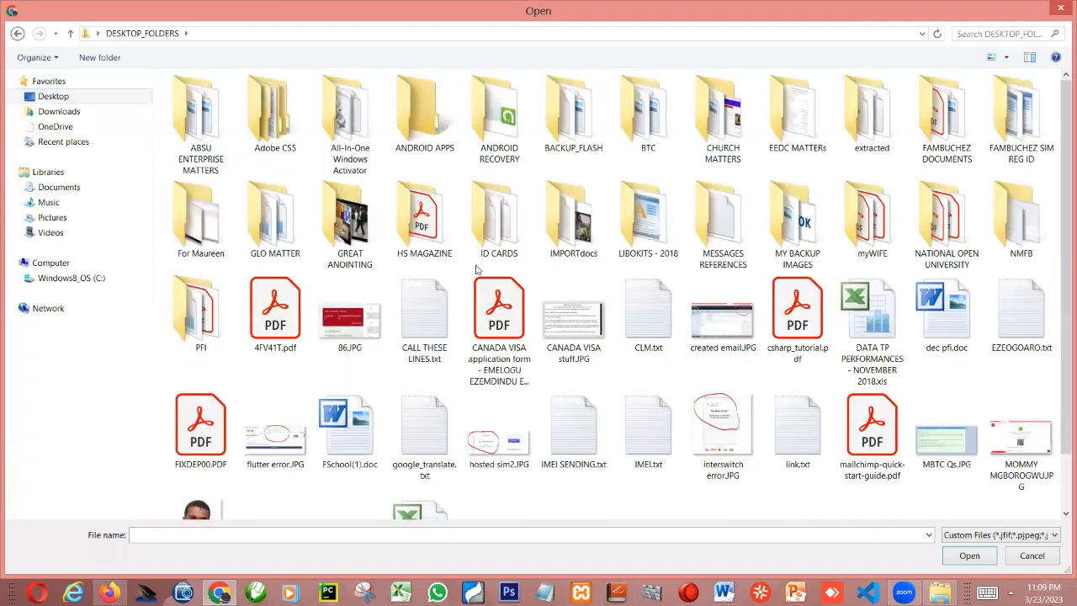
double_click(382, 324)
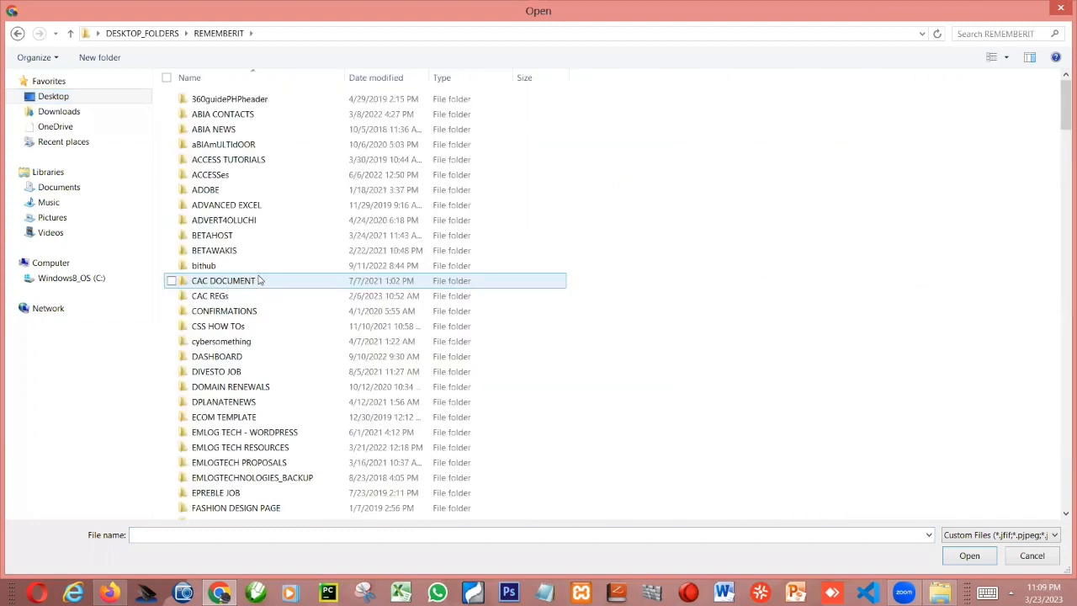
left_click(260, 280)
key("w")
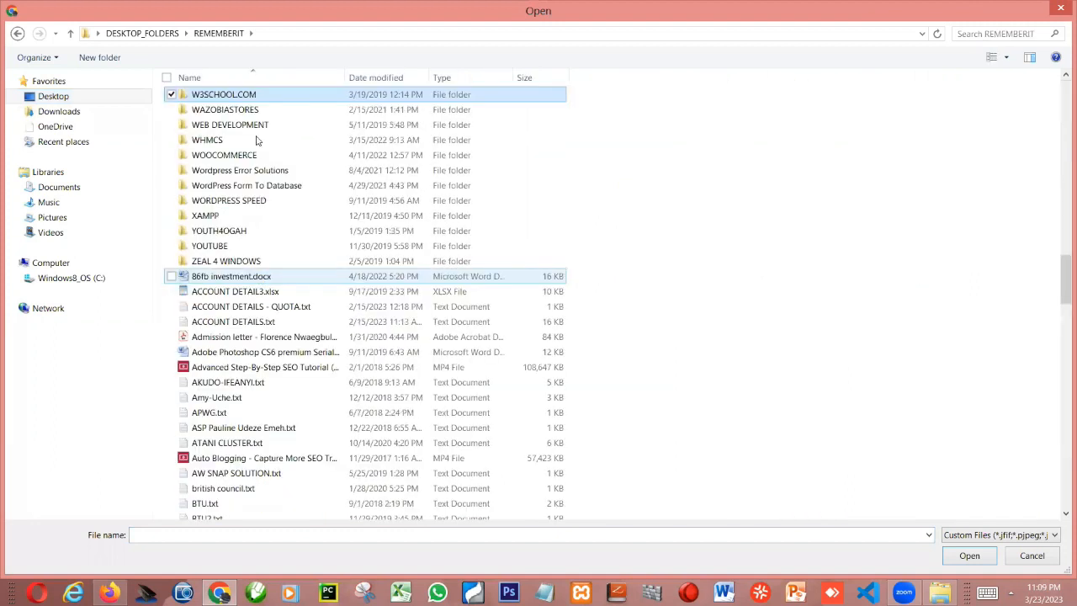
double_click(251, 114)
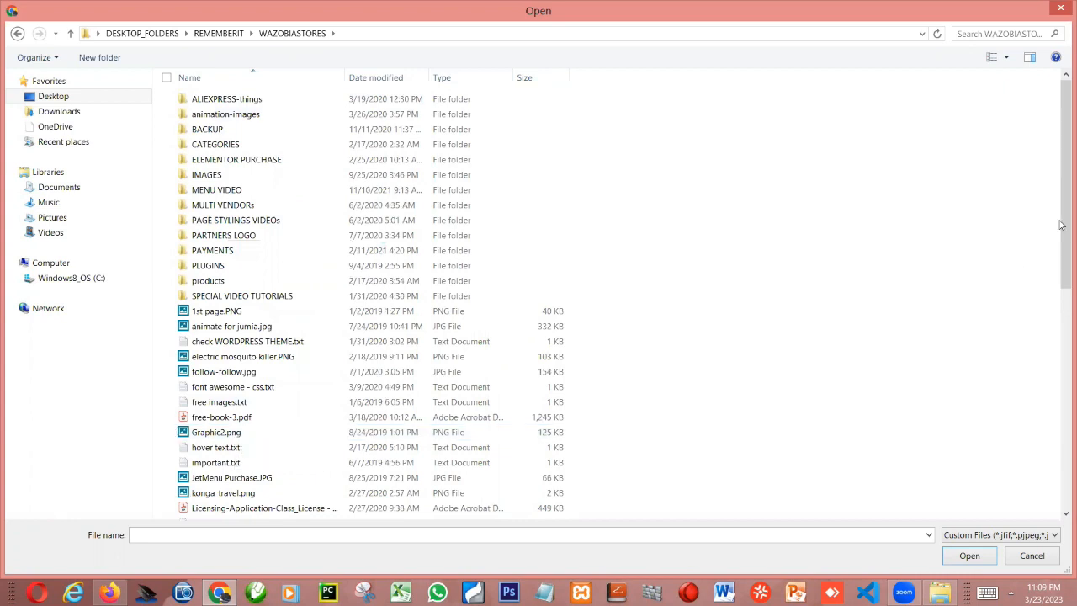
Display the WAZOBIASTORES folder's files as large icons to preview the logo images
scroll(1062, 324, "down", 15)
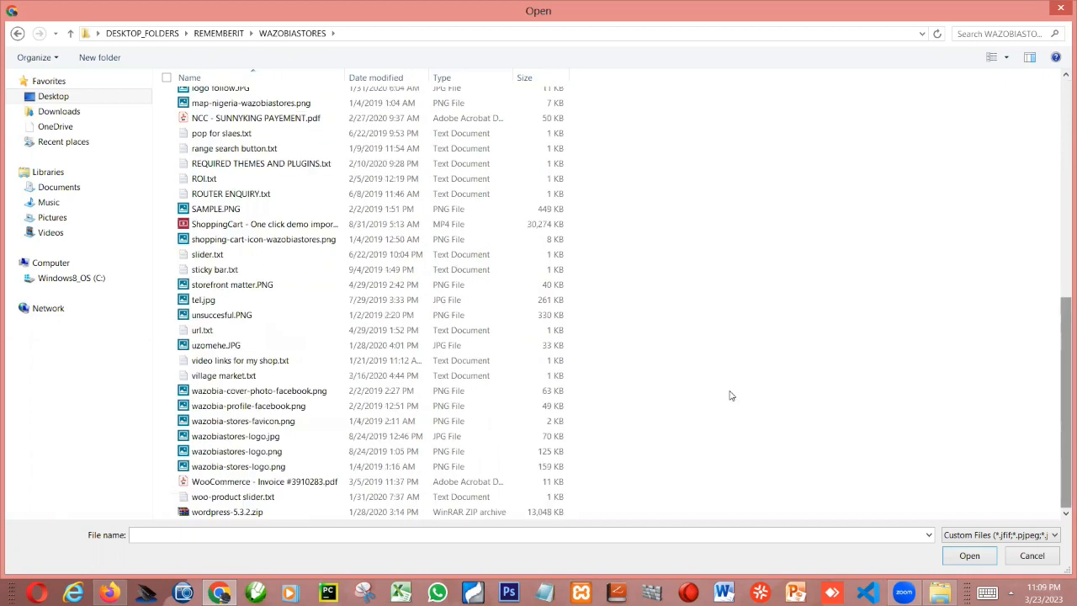
right_click(844, 361)
mouse_move(804, 368)
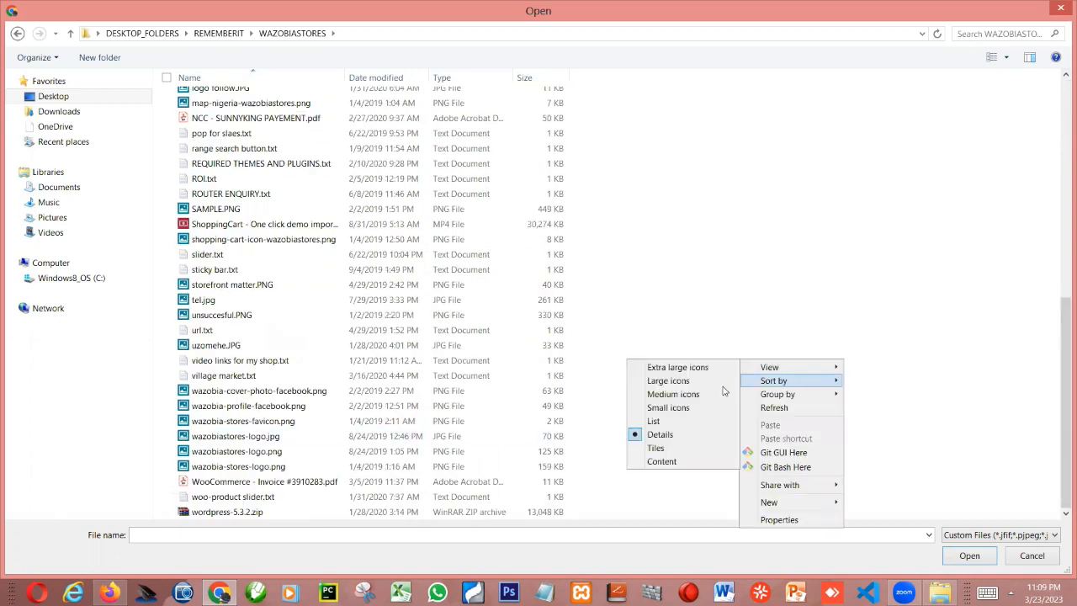
left_click(669, 380)
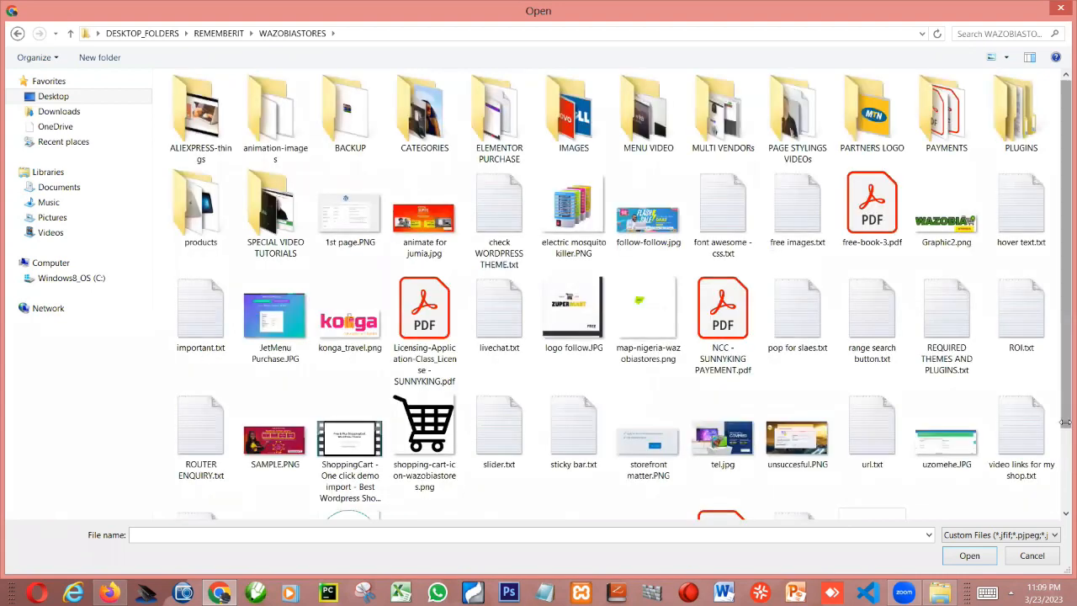
scroll(650, 455, "down", 2)
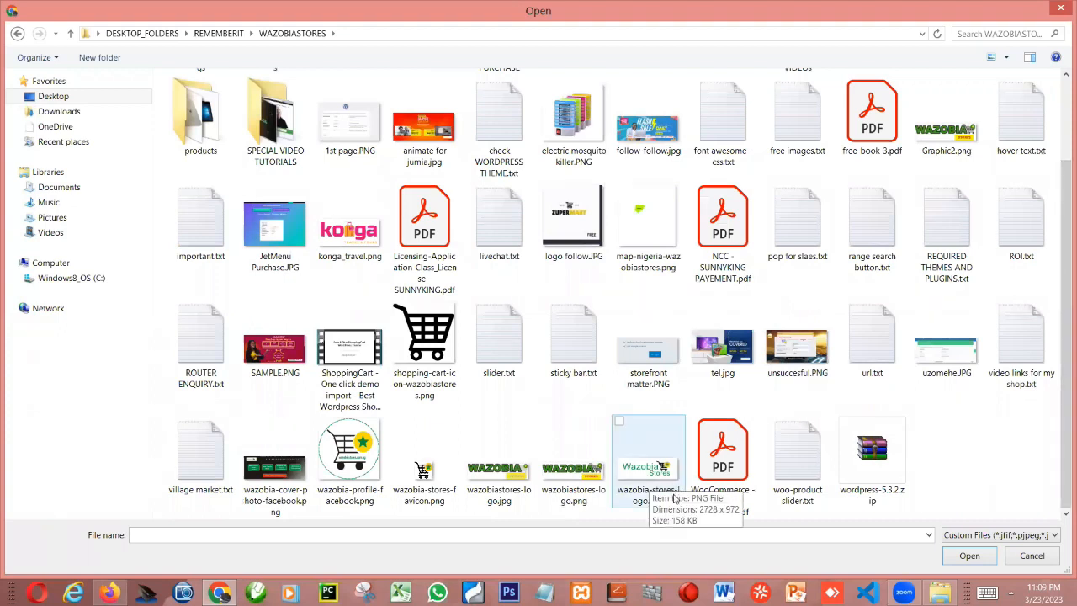
Compare the logo images, choose wazobia-stores-logo.png and upload it to the media library
left_click(675, 498)
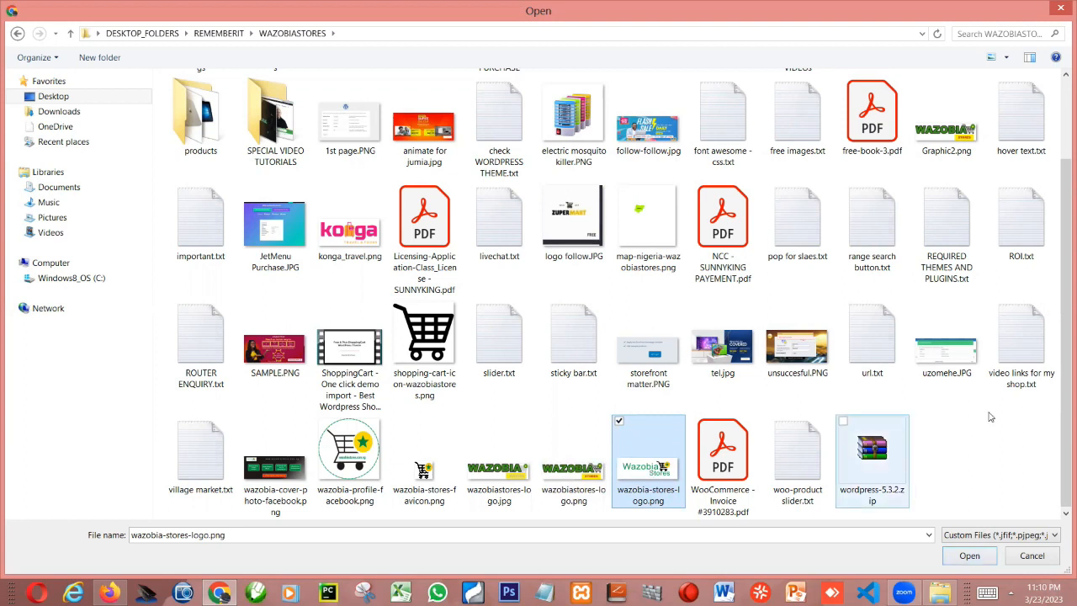
left_click(1059, 357)
left_click_drag(1061, 360, 1061, 325)
scroll(951, 171, "up", 1)
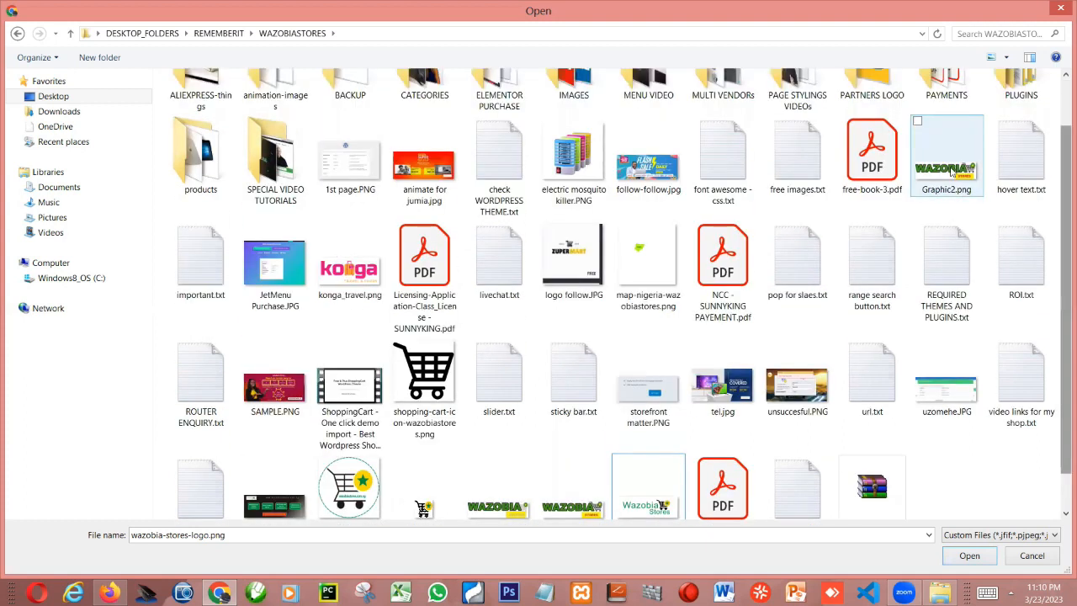
scroll(666, 486, "down", 1)
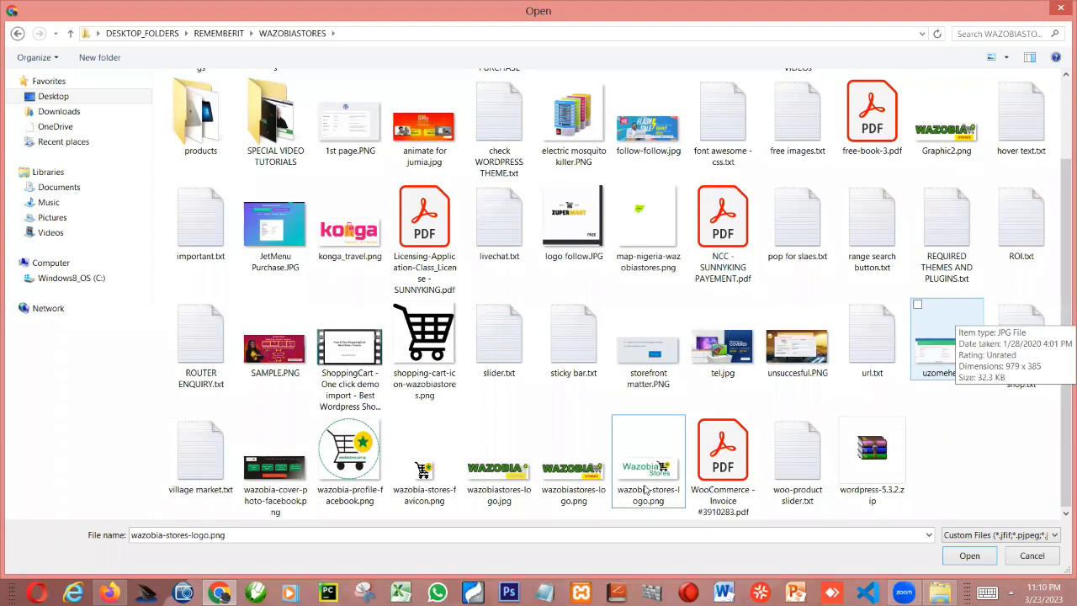
left_click(661, 480)
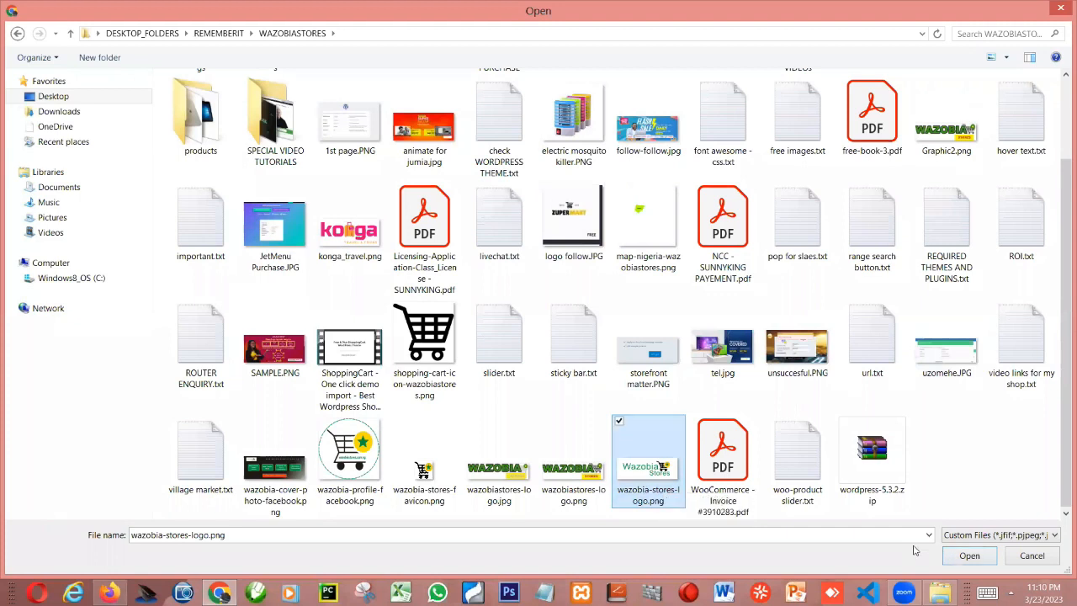
left_click(963, 555)
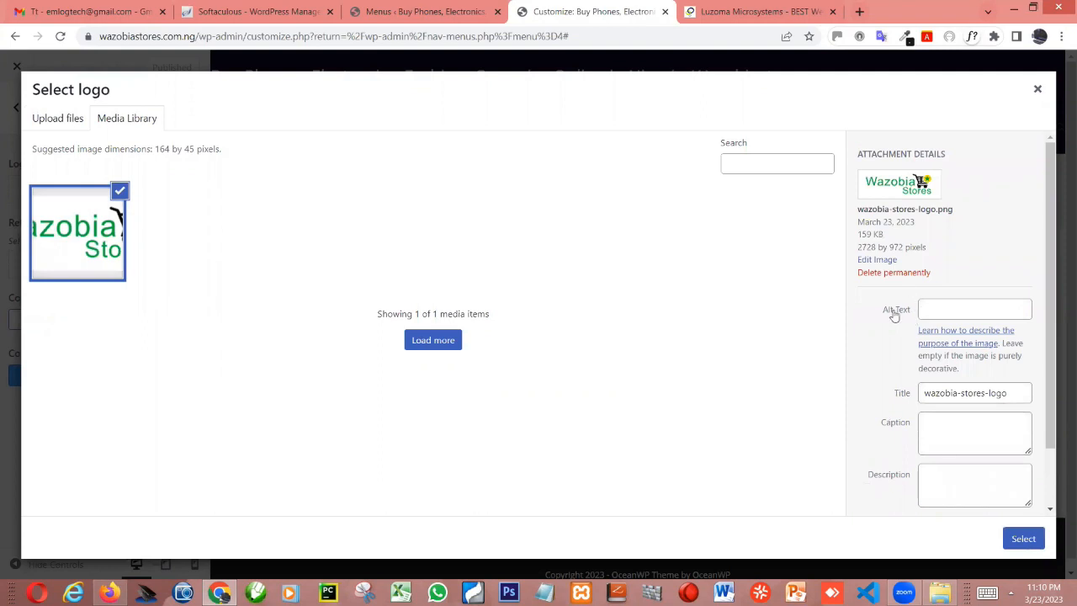
Set the uploaded image's alt text to "Wazobiastores online distributions" and select it as the logo to proceed to cropping
left_click(940, 304)
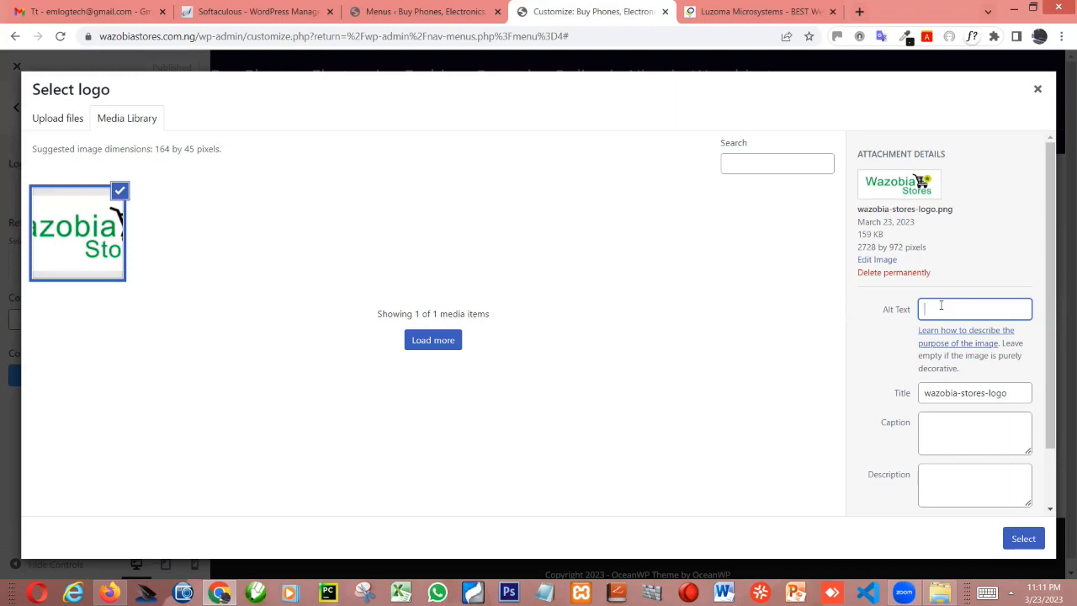
type("WazobiSTORES")
key("BackSpace")
key("BackSpace")
key("BackSpace")
key("BackSpace")
key("BackSpace")
key("BackSpace")
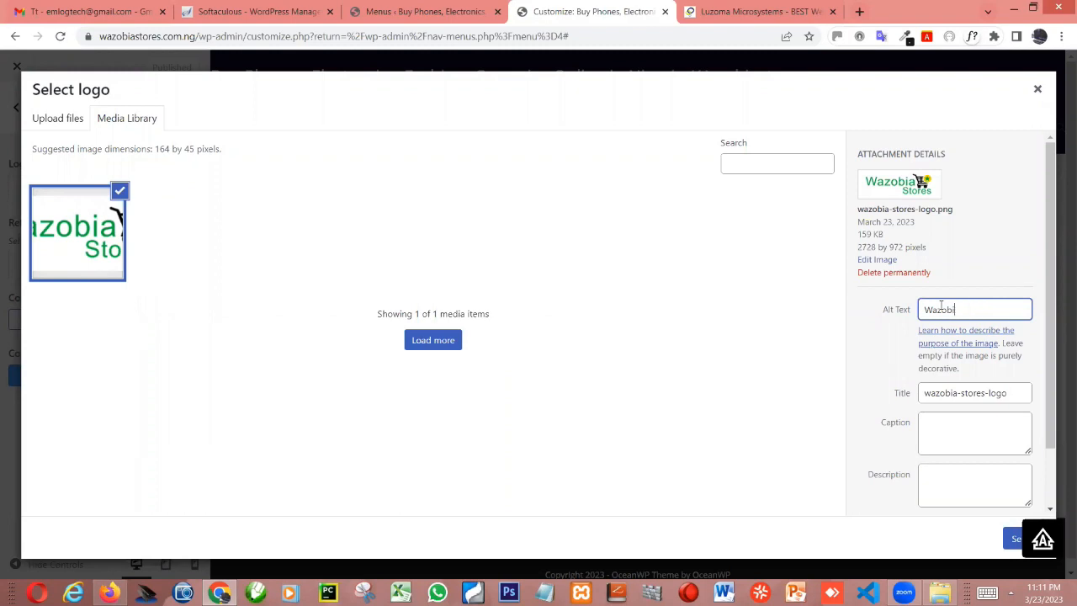
type("a")
type("sto")
type("rres")
key("BackSpace")
key("BackSpace")
key("BackSpace")
type("e")
type("s on")
type("line ")
type("di")
type("sti")
type("ibu")
type("tion")
type("s")
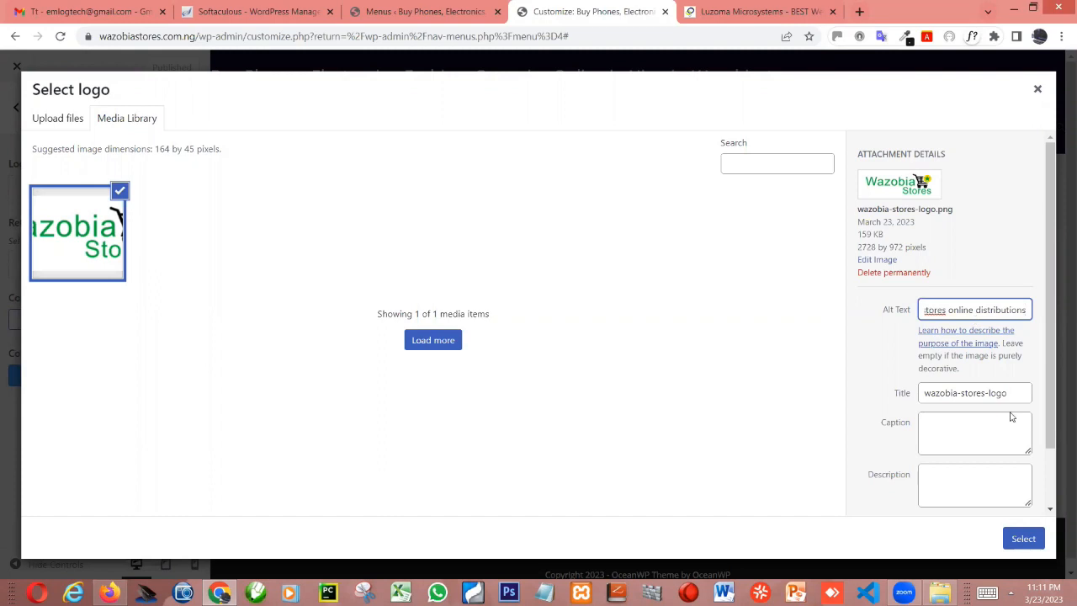
left_click(1017, 541)
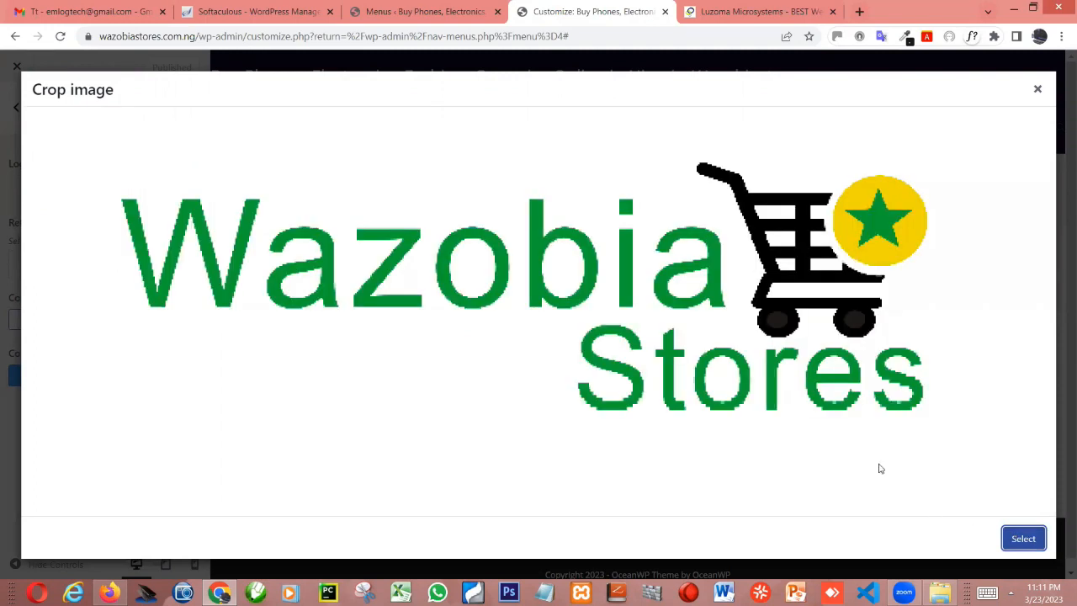
Crop the logo image to its wordmark and cart by trimming the blank margins on both sides
left_click(1031, 541)
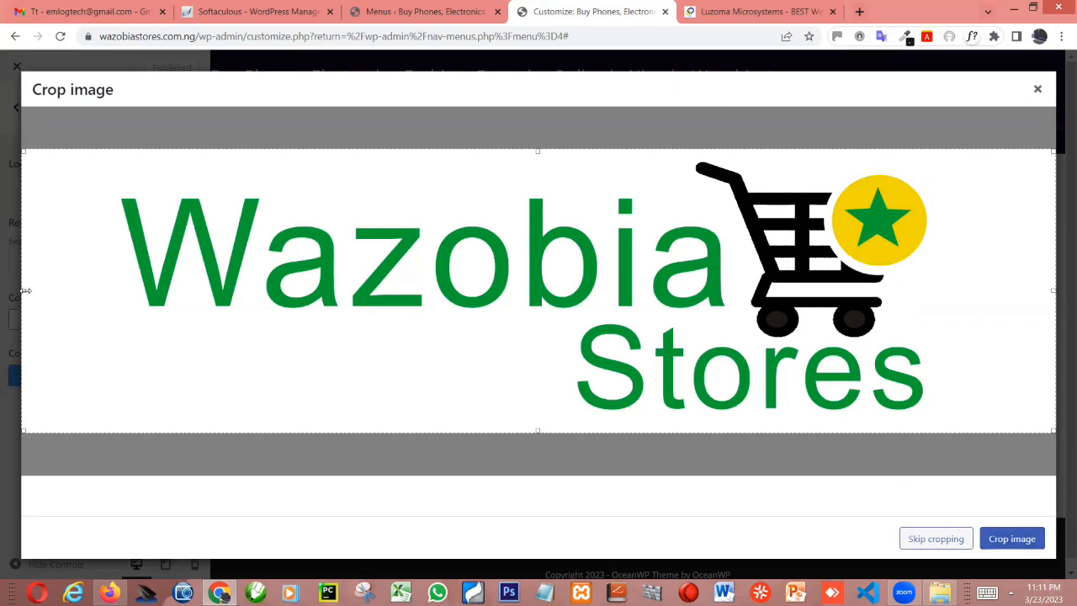
left_click_drag(24, 294, 78, 287)
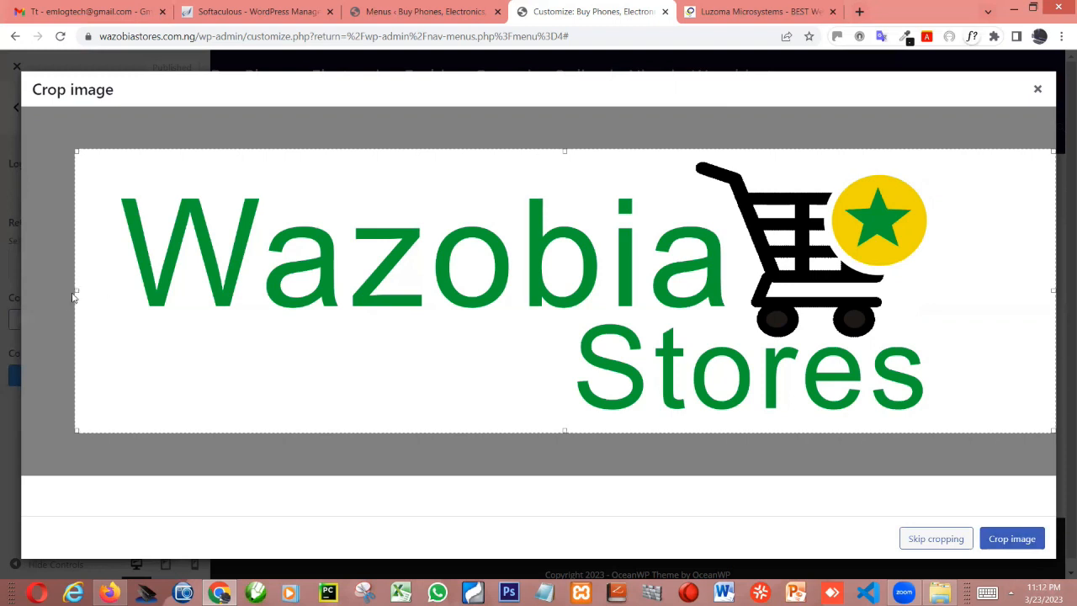
left_click_drag(75, 297, 110, 299)
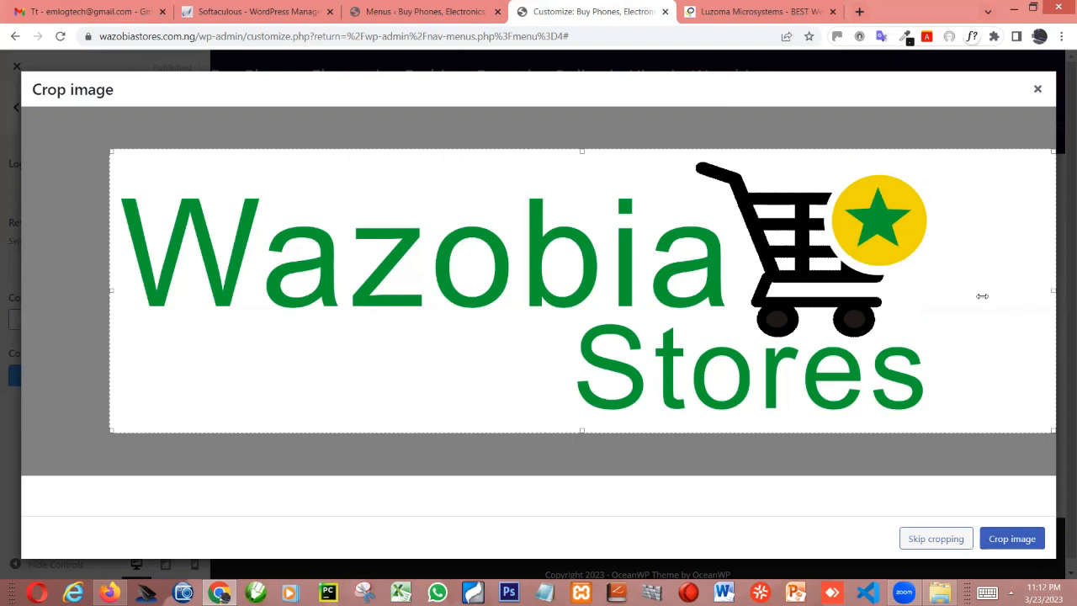
left_click_drag(1054, 296, 937, 300)
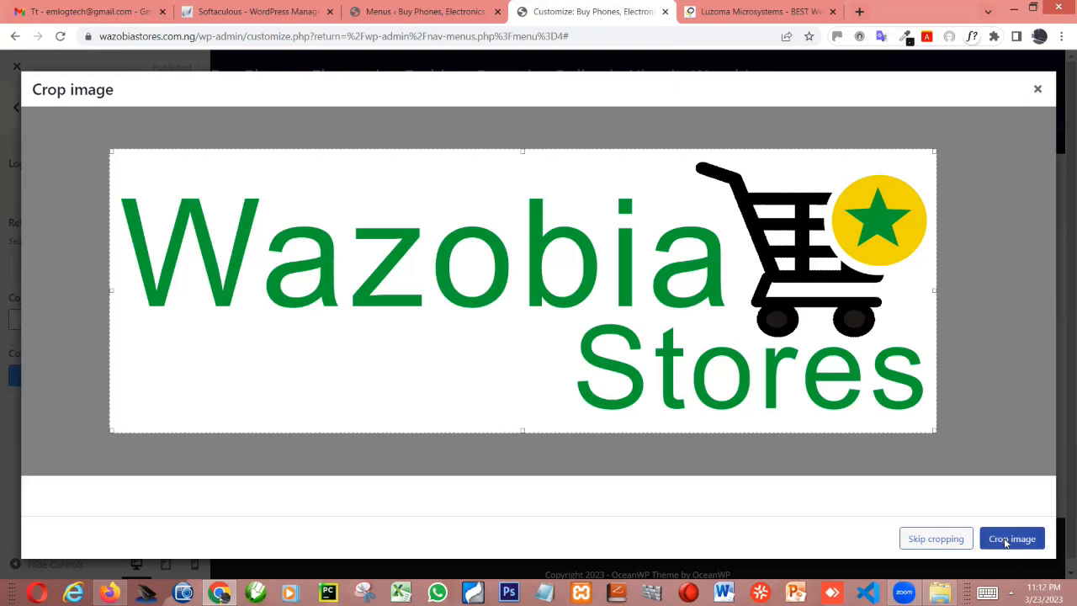
left_click(1007, 543)
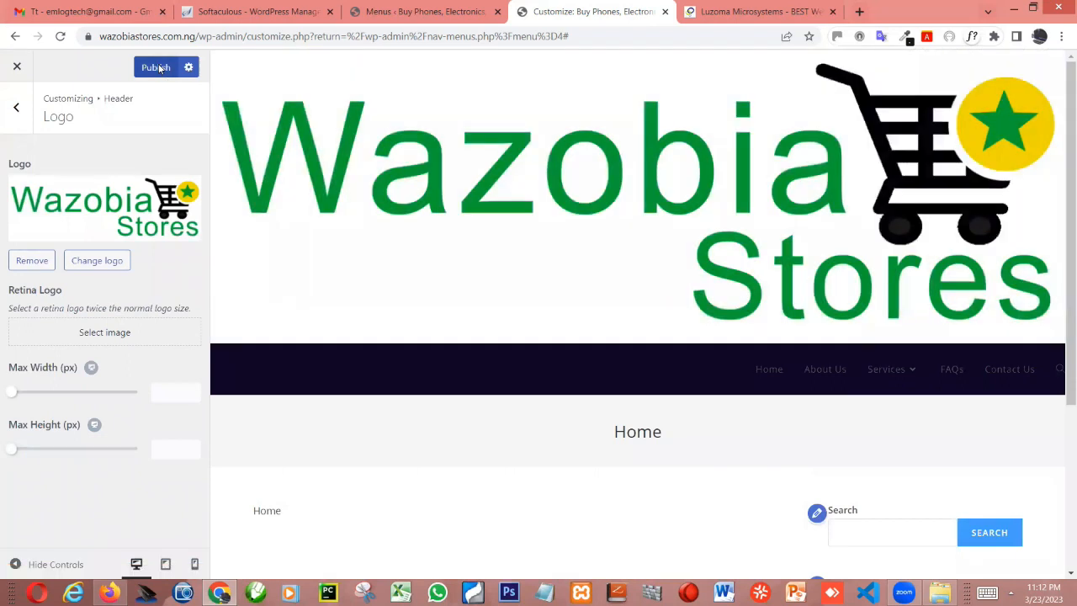
Publish the new header logo, then switch to Firefox and reload the live store site to check it
left_click(159, 69)
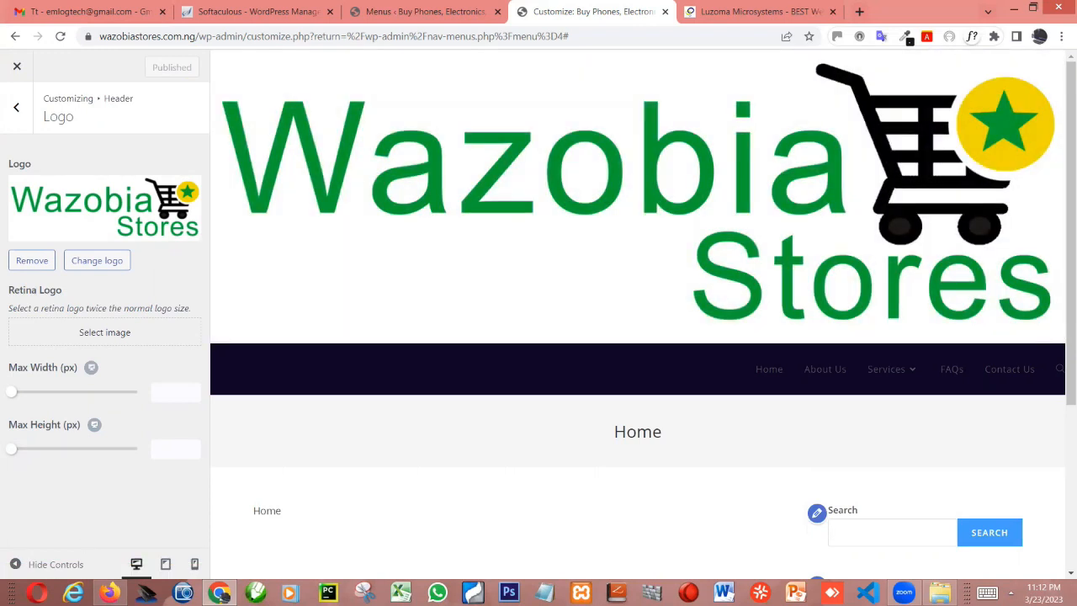
left_click(111, 592)
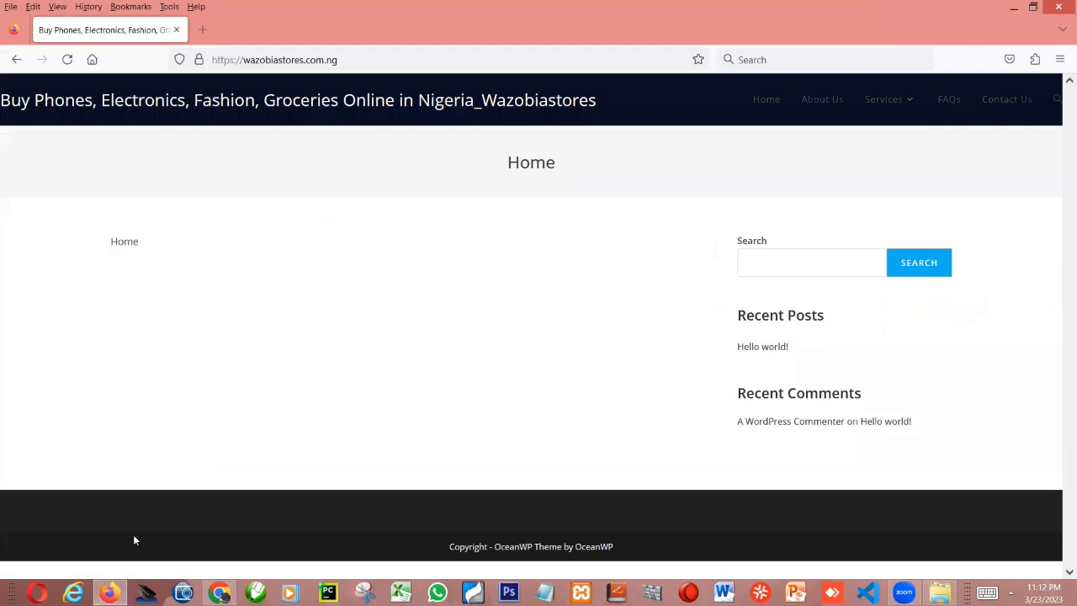
key("F5")
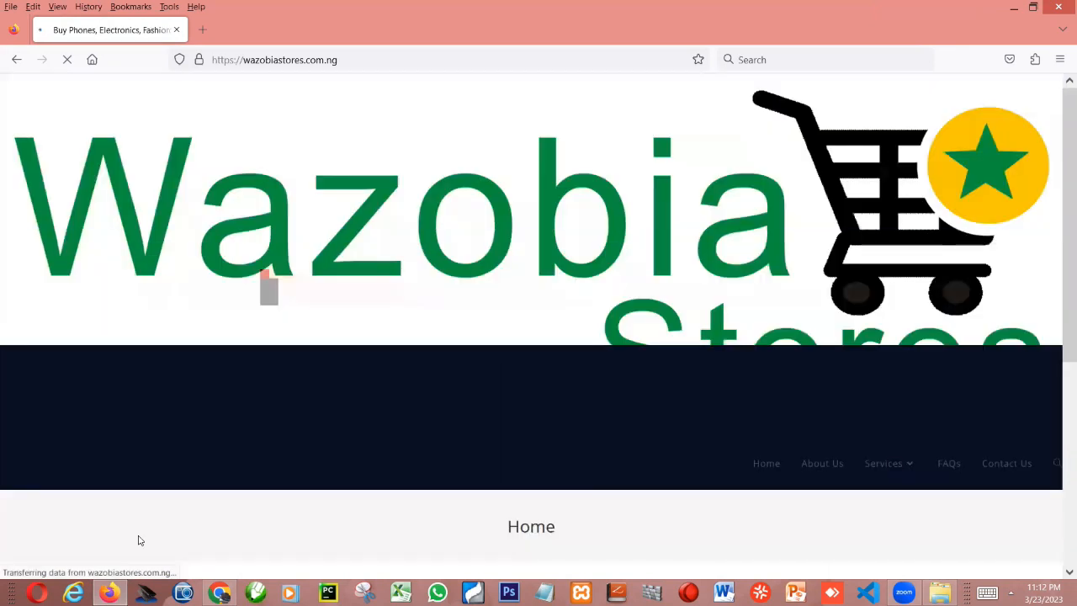
Return to the Customizer in Chrome and set the logo's max width to 138 px and max height to 108 px
left_click(219, 593)
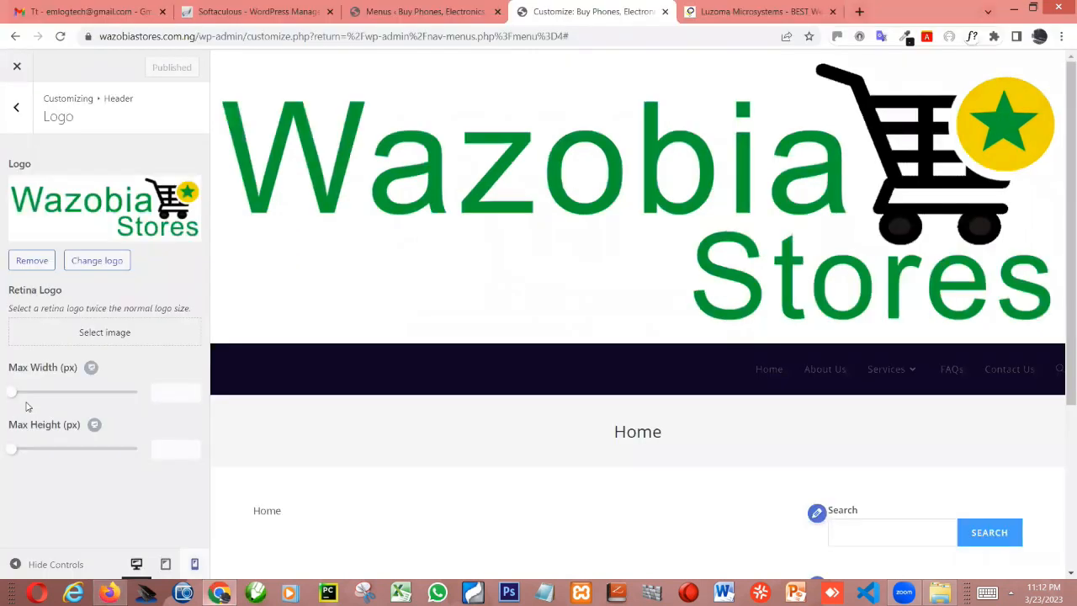
left_click_drag(12, 397, 46, 409)
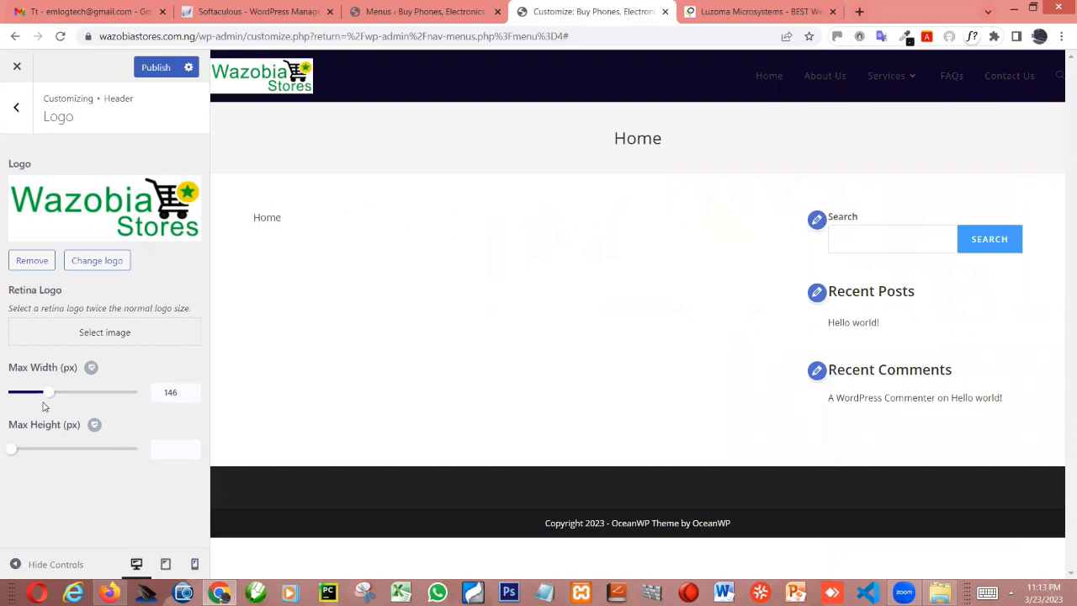
left_click_drag(45, 406, 43, 405)
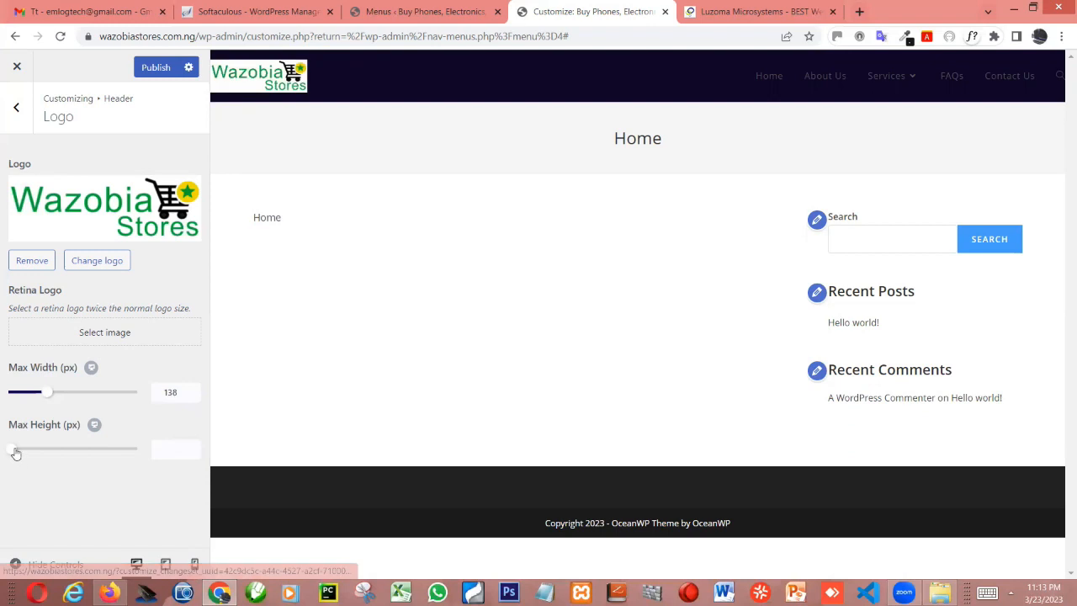
left_click_drag(15, 449, 39, 453)
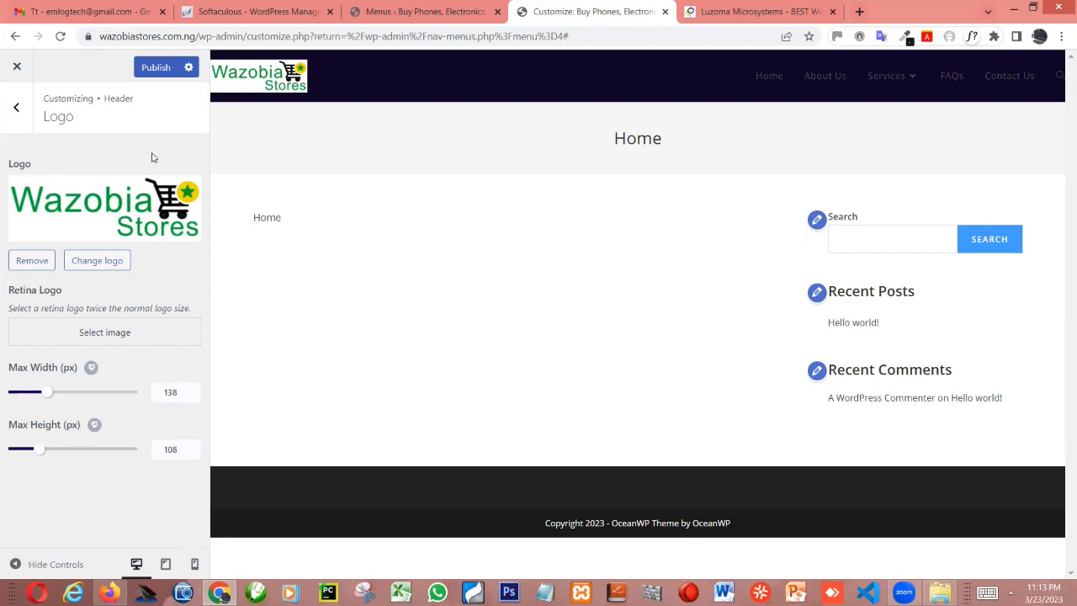
Publish the resized logo and reload the live site in Firefox to check its size
left_click(152, 66)
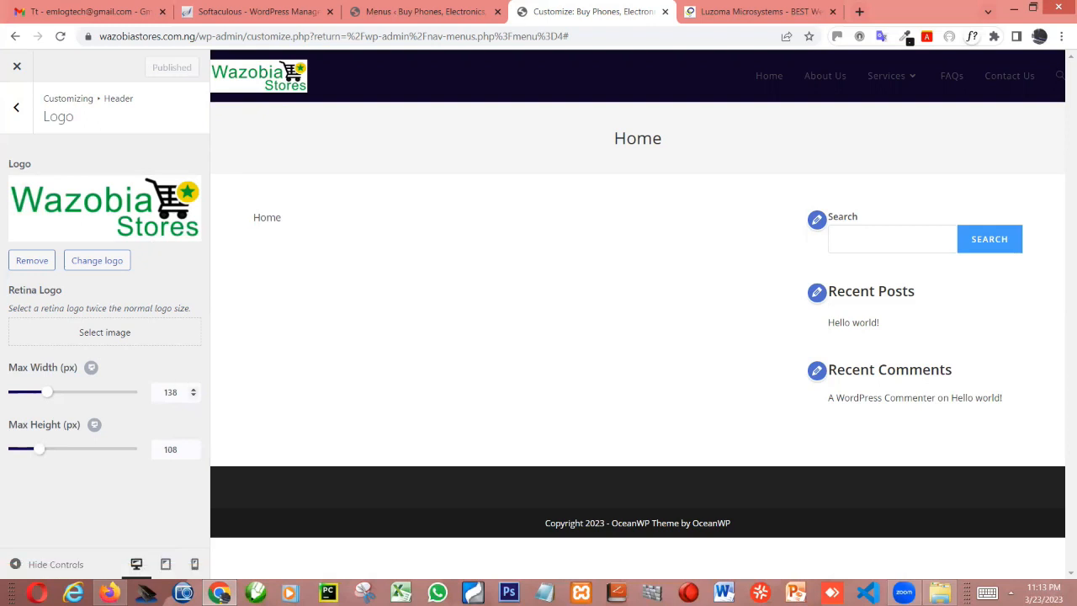
key("alt+Tab")
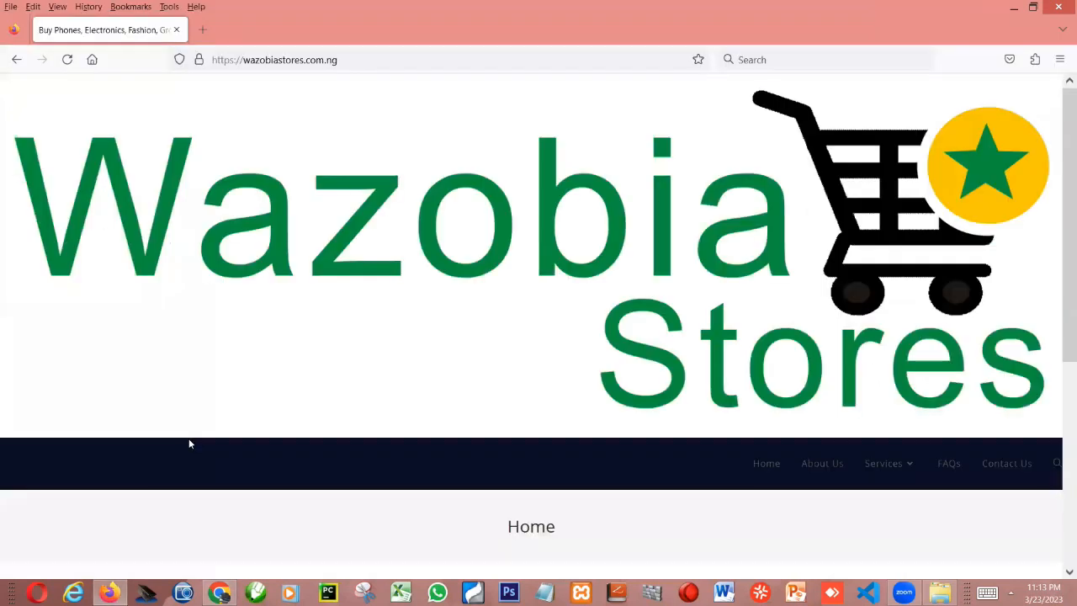
key("F5")
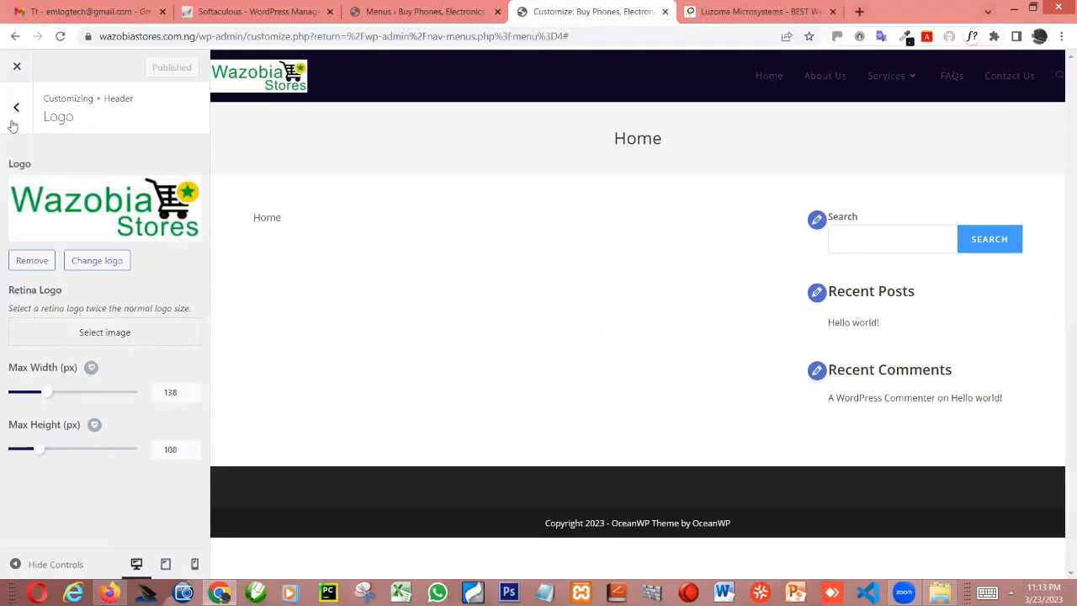
Open the header's General settings in the Customizer and clear the top padding value
left_click(13, 111)
left_click(92, 459)
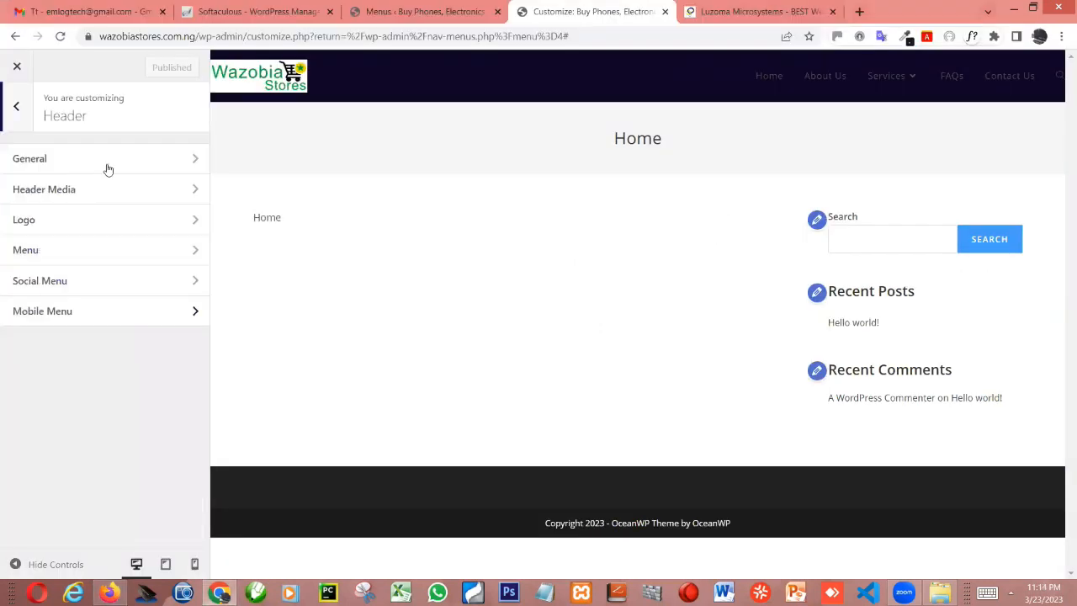
left_click(109, 160)
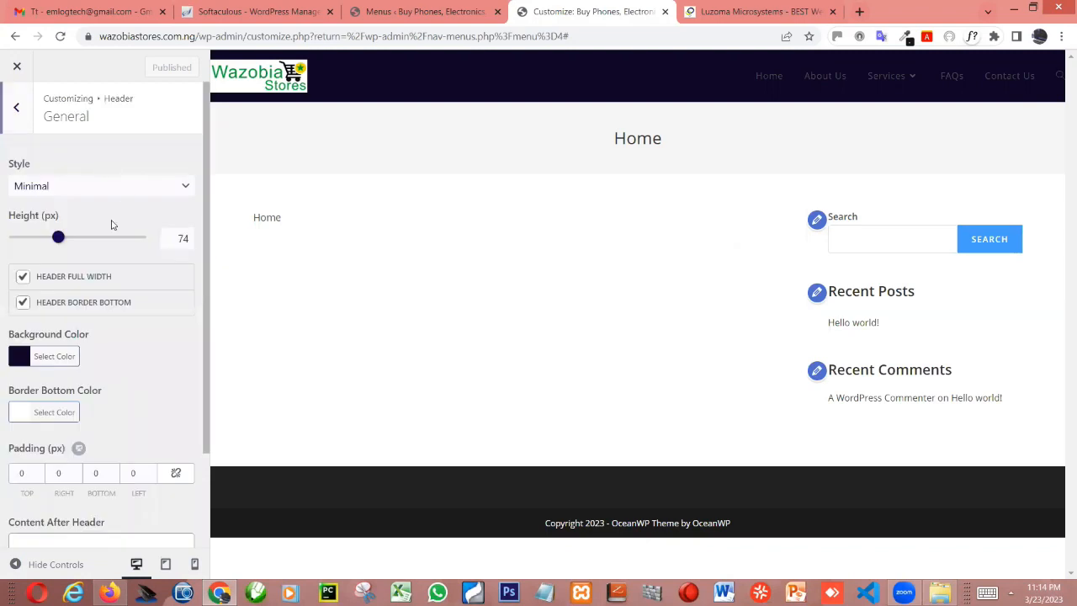
scroll(57, 337, "down", 2)
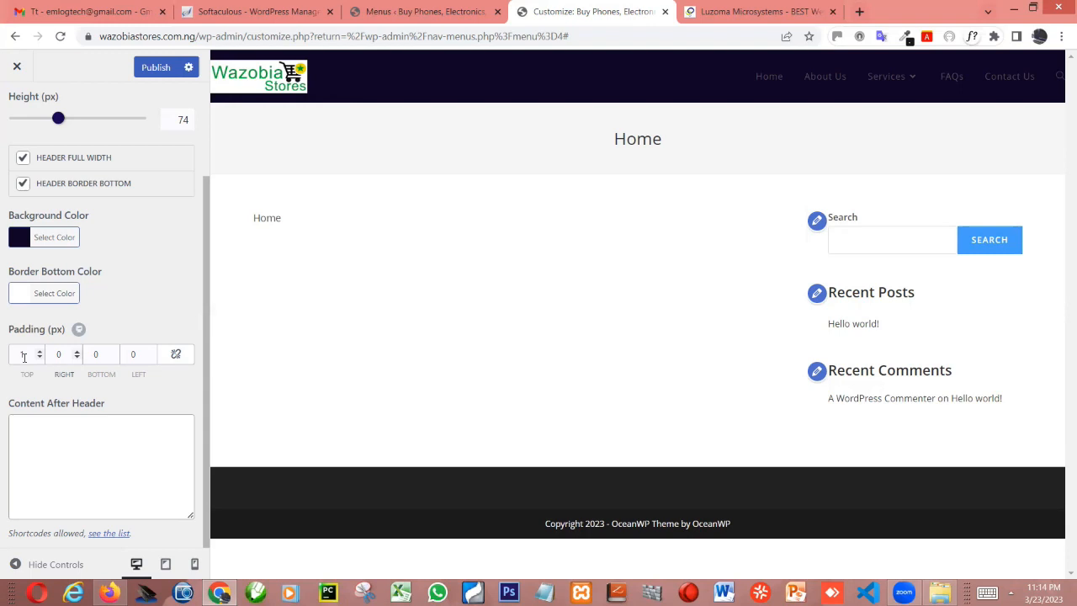
double_click(17, 355)
key("BackSpace")
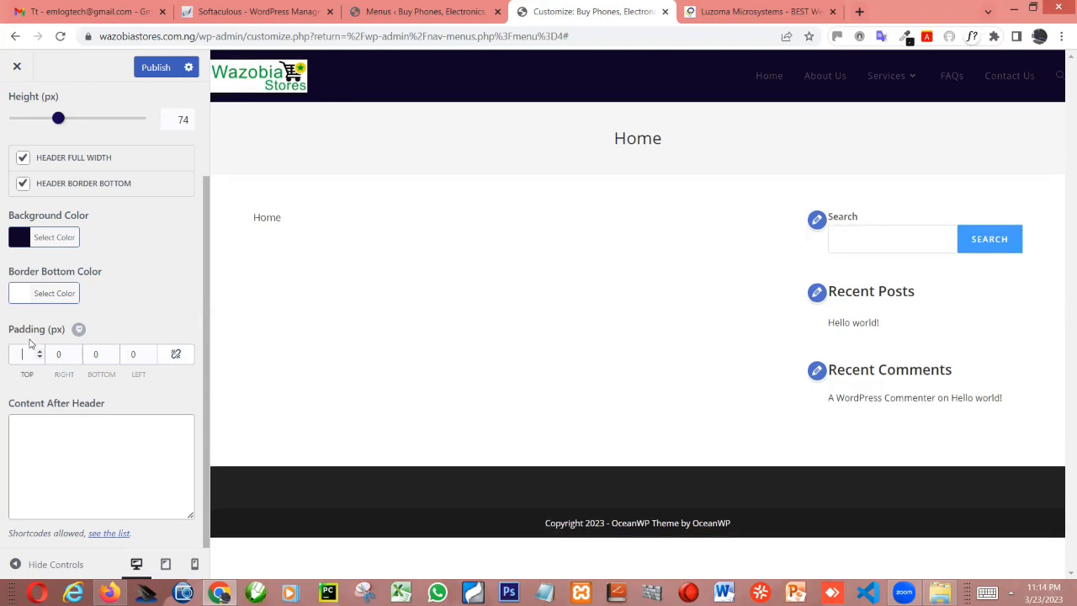
Try a 10 px left padding on the header and reset it to 0
double_click(136, 362)
type("10")
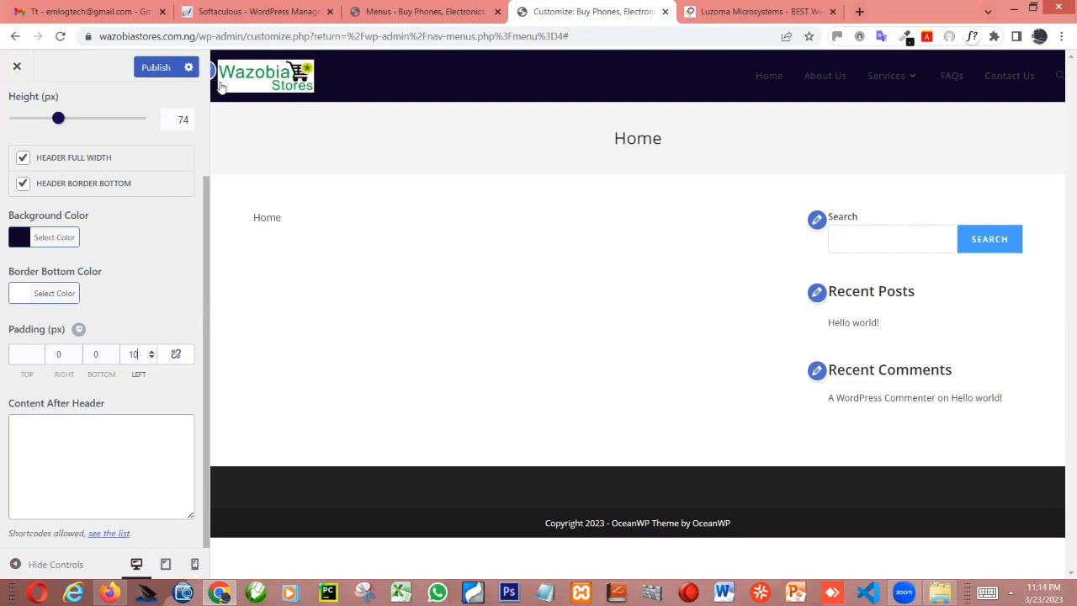
double_click(132, 354)
type("0")
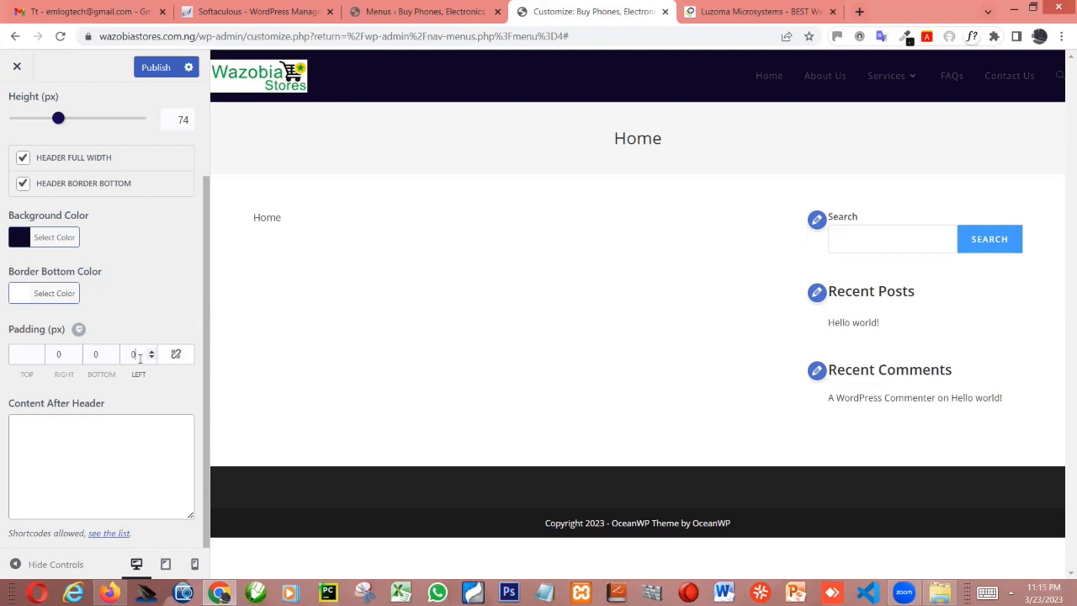
Set the header's left and right padding to 20 px each
key("ctrl+a")
type("20")
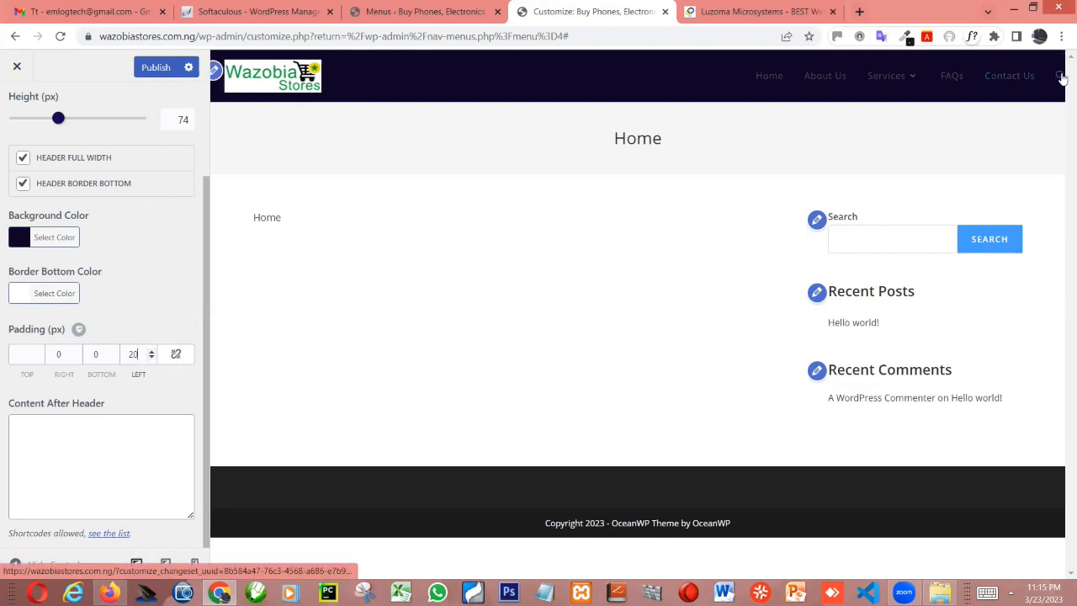
double_click(56, 355)
type("2")
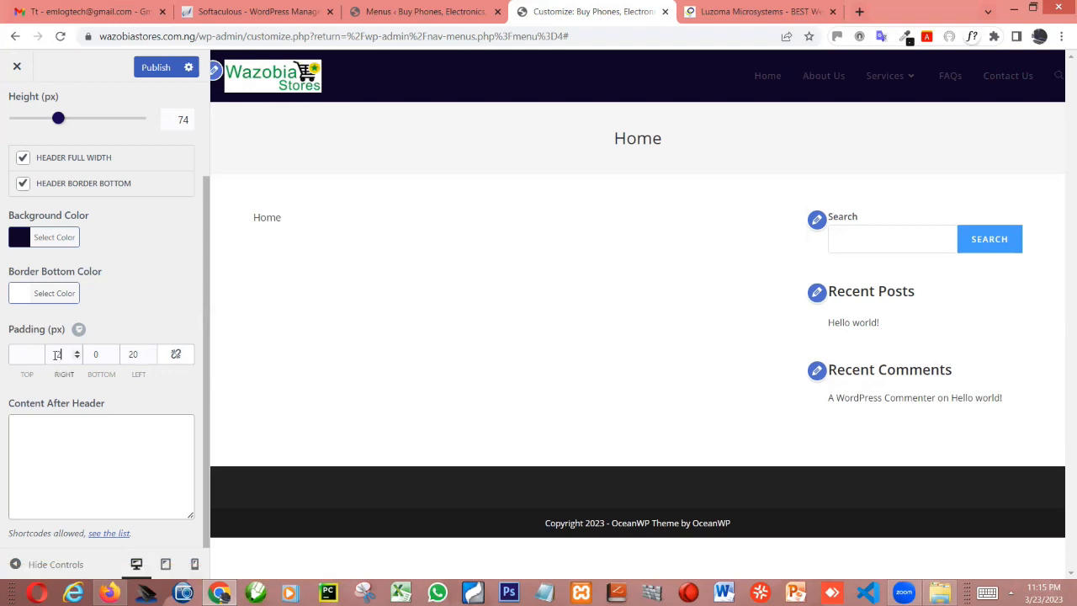
type("0")
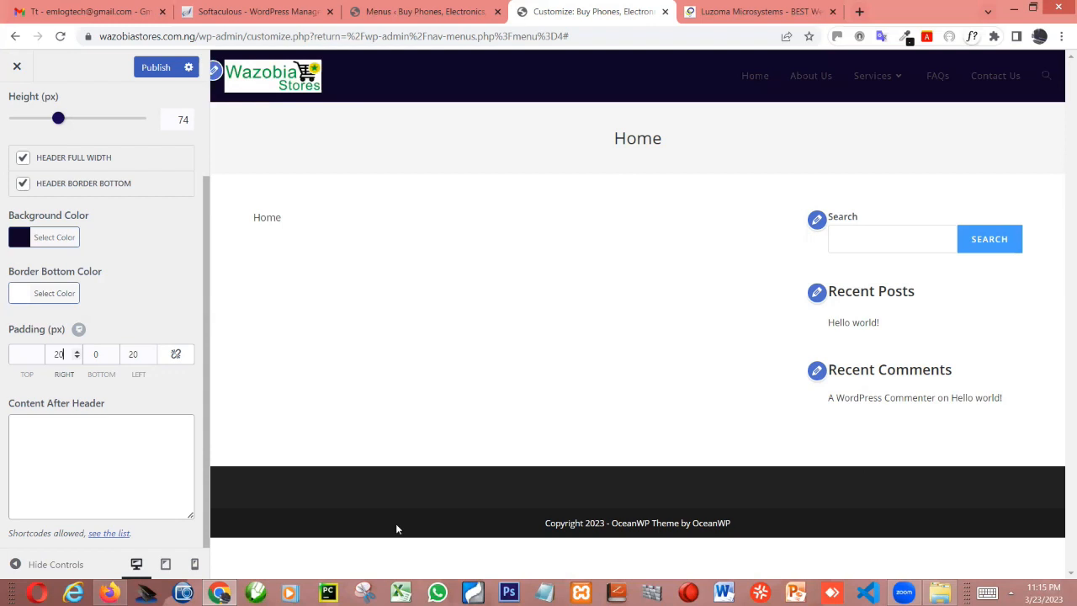
Publish the header padding and reload the live site in Firefox to check the logo and menu spacing
left_click(157, 68)
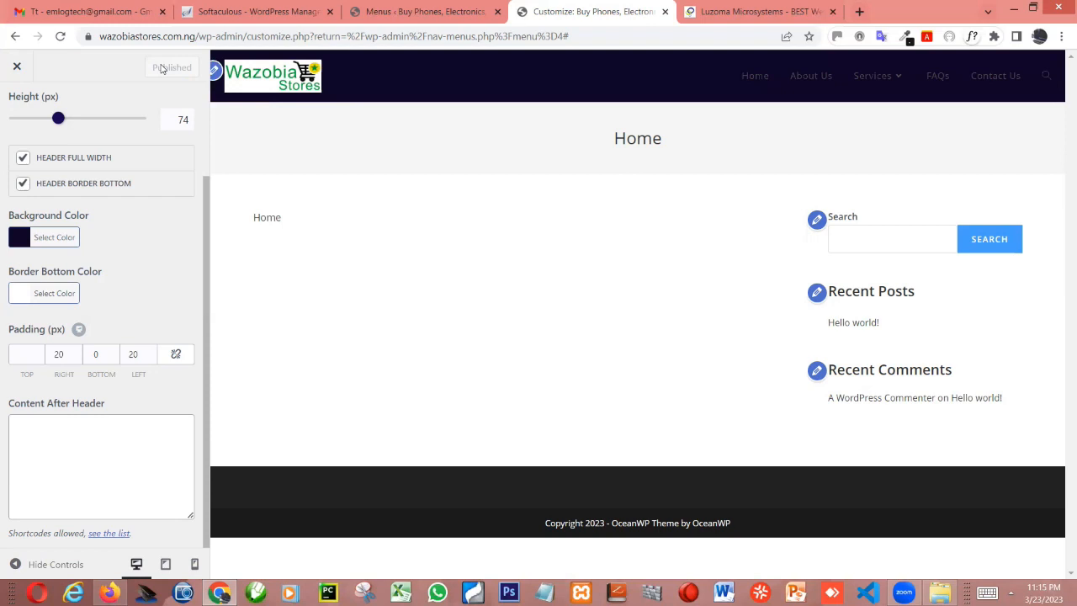
key("alt+Tab")
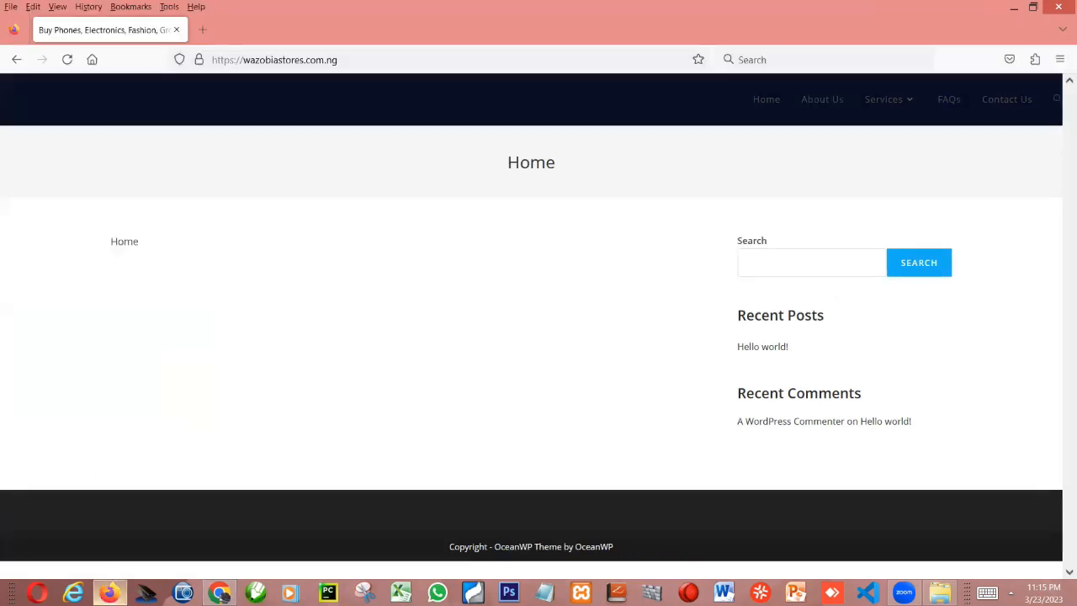
key("F5")
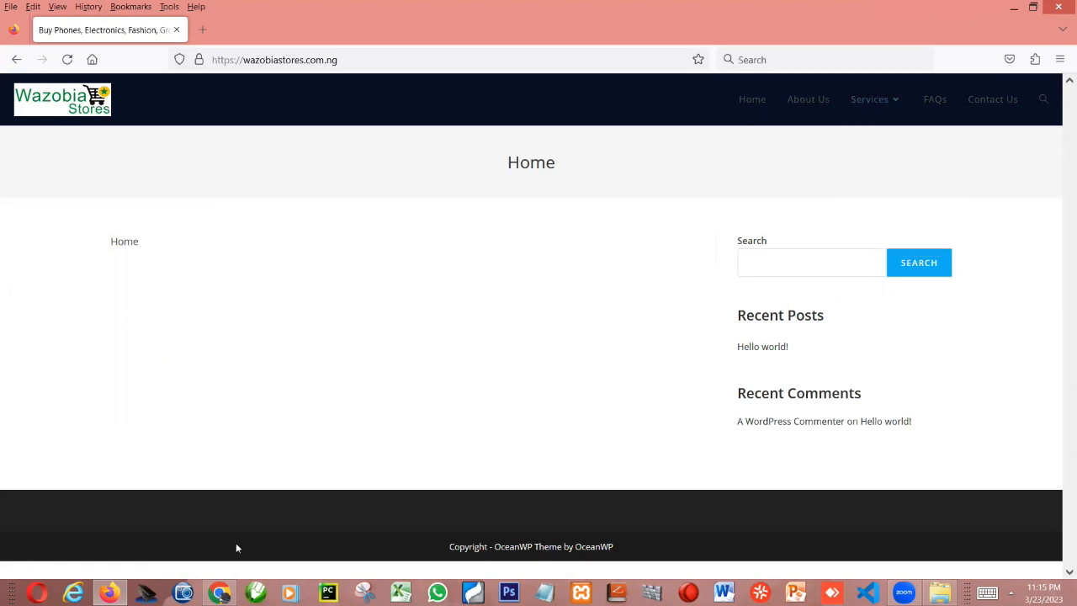
Return to the Customizer in Chrome, change the header background color to orange #ea933c and publish it
left_click(219, 592)
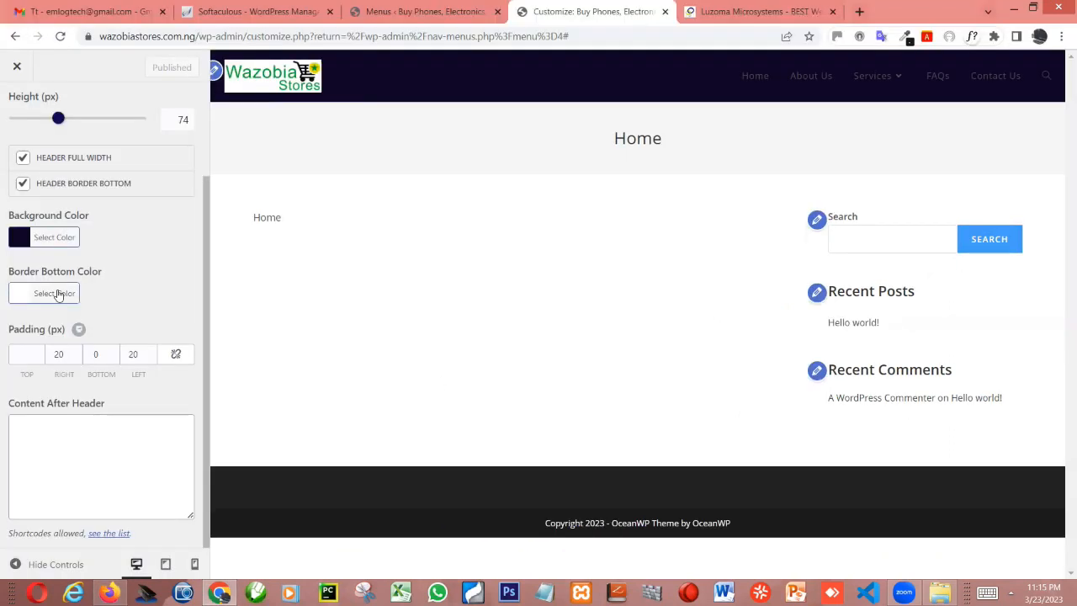
left_click(23, 239)
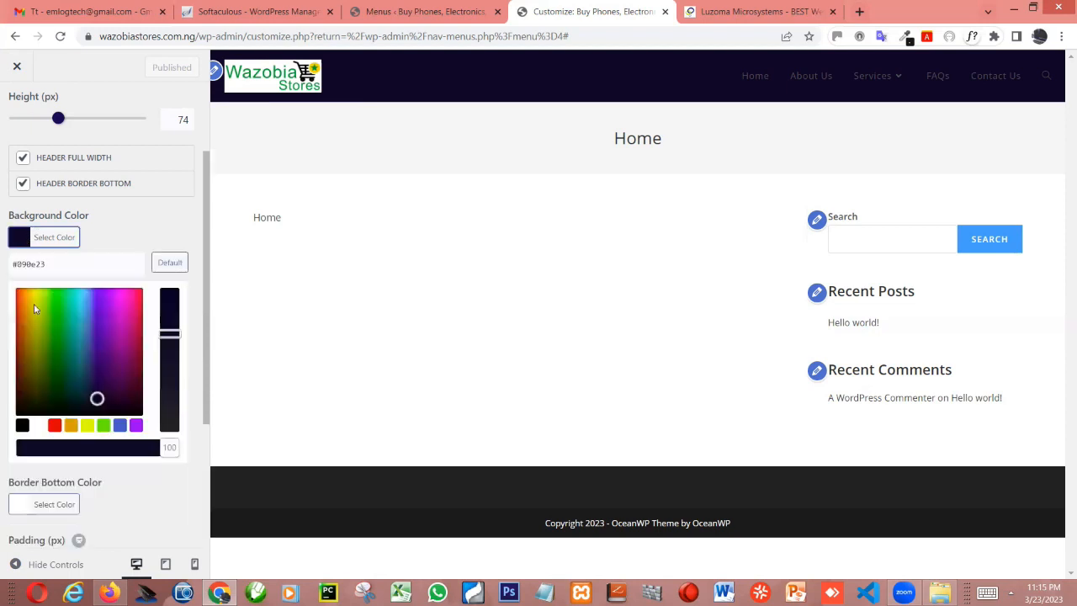
left_click(26, 298)
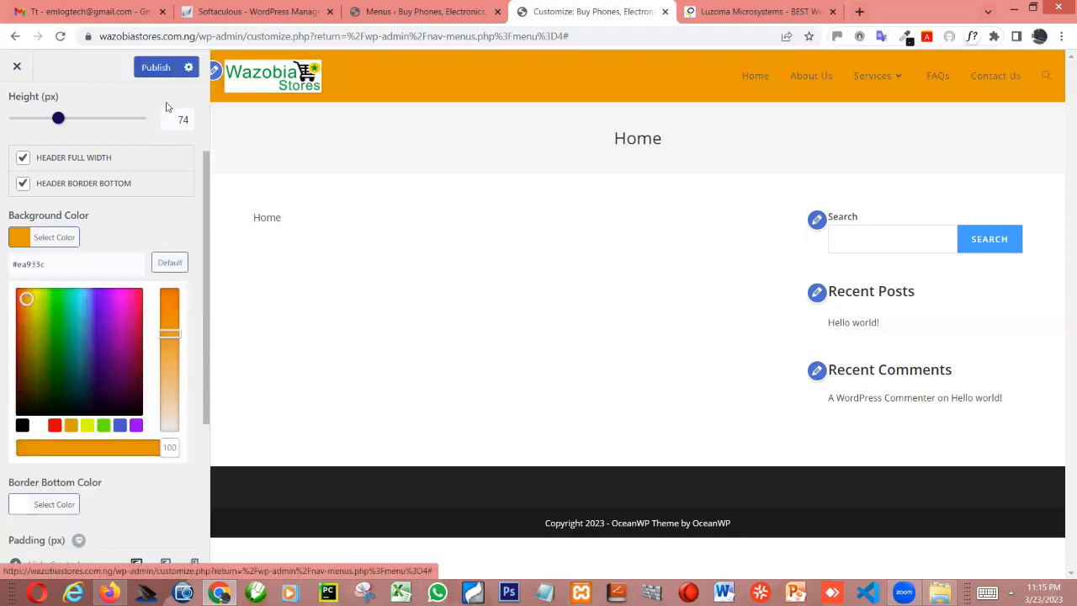
left_click(157, 69)
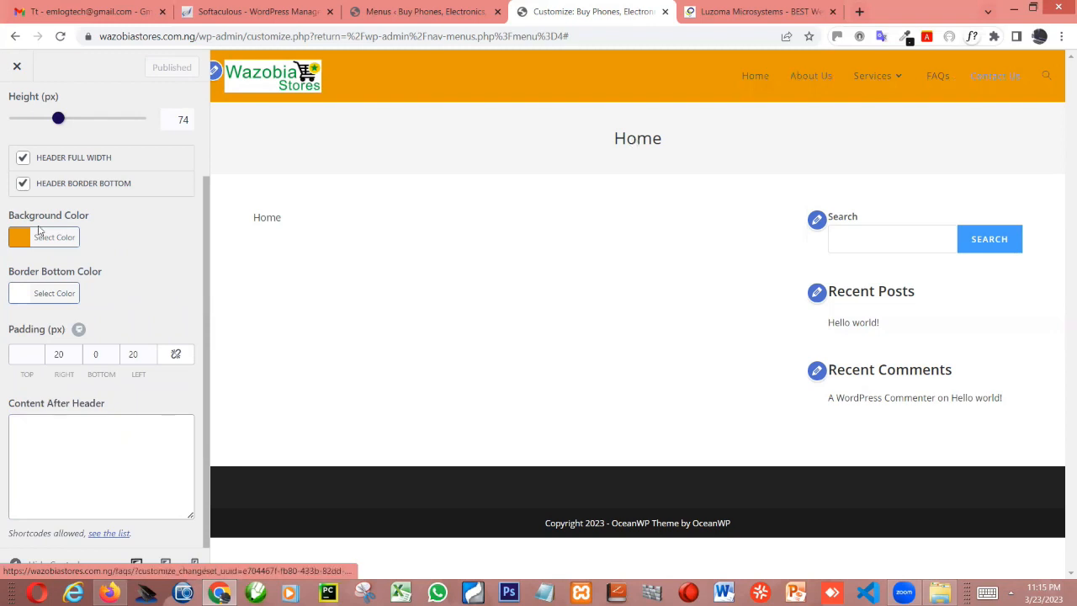
Change the header background color to the darker orange #ce7235 and publish it
left_click(16, 241)
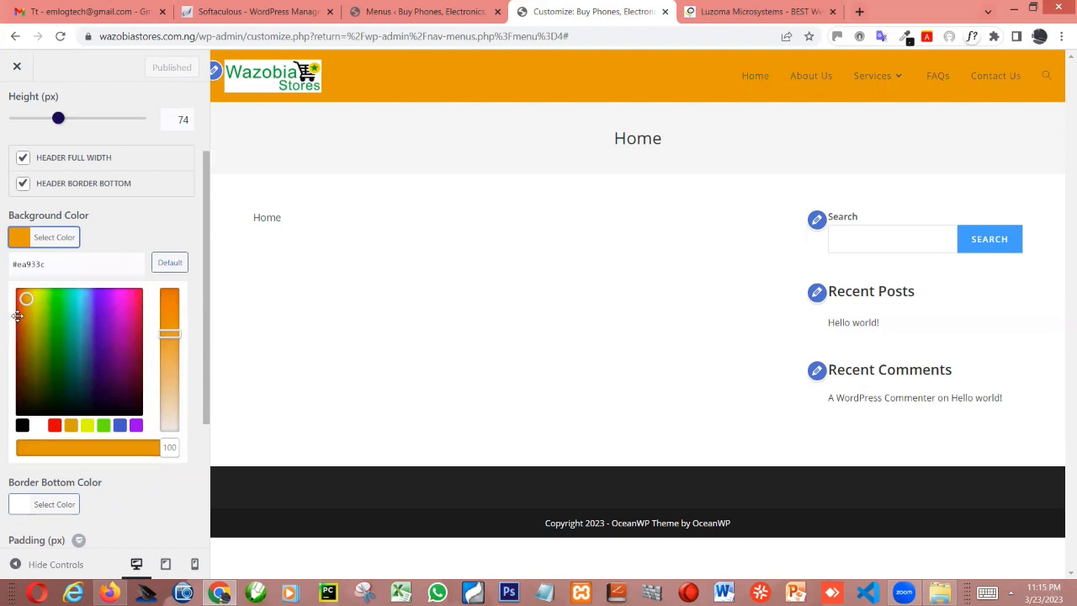
left_click(17, 317)
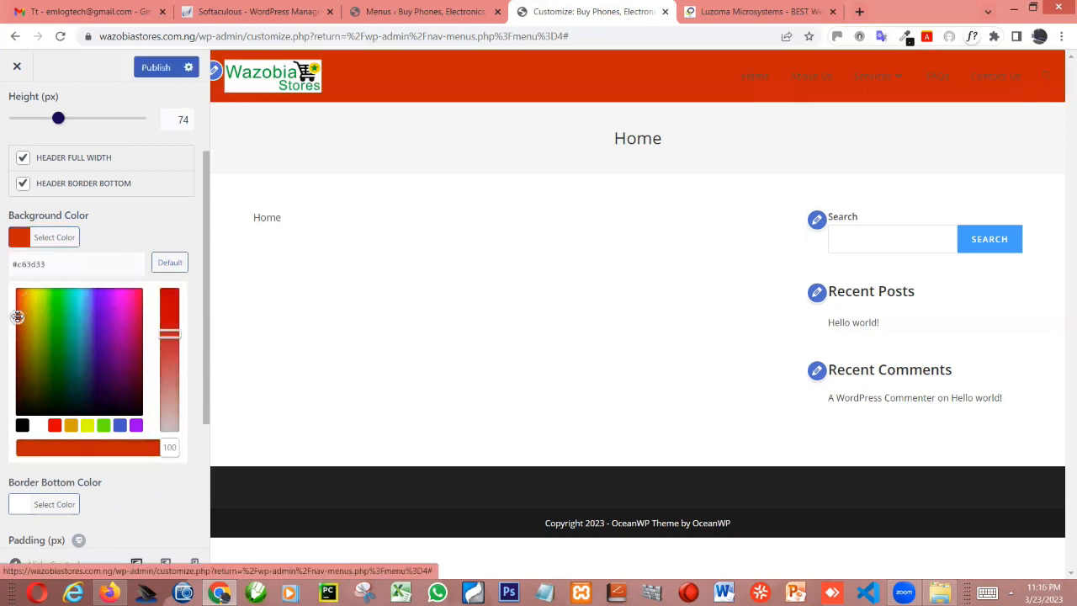
left_click(22, 338)
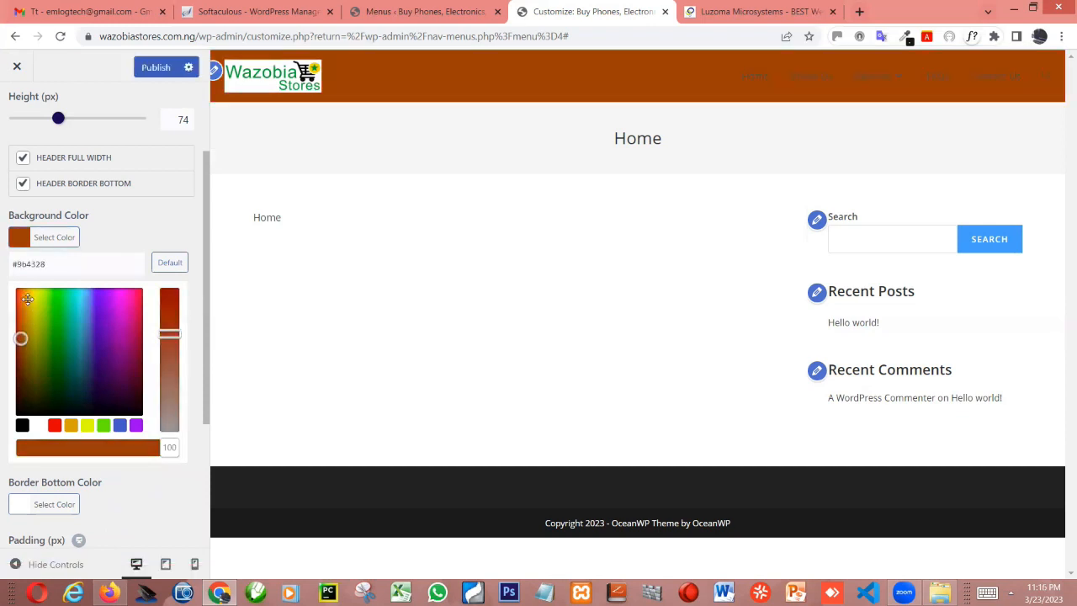
left_click(27, 298)
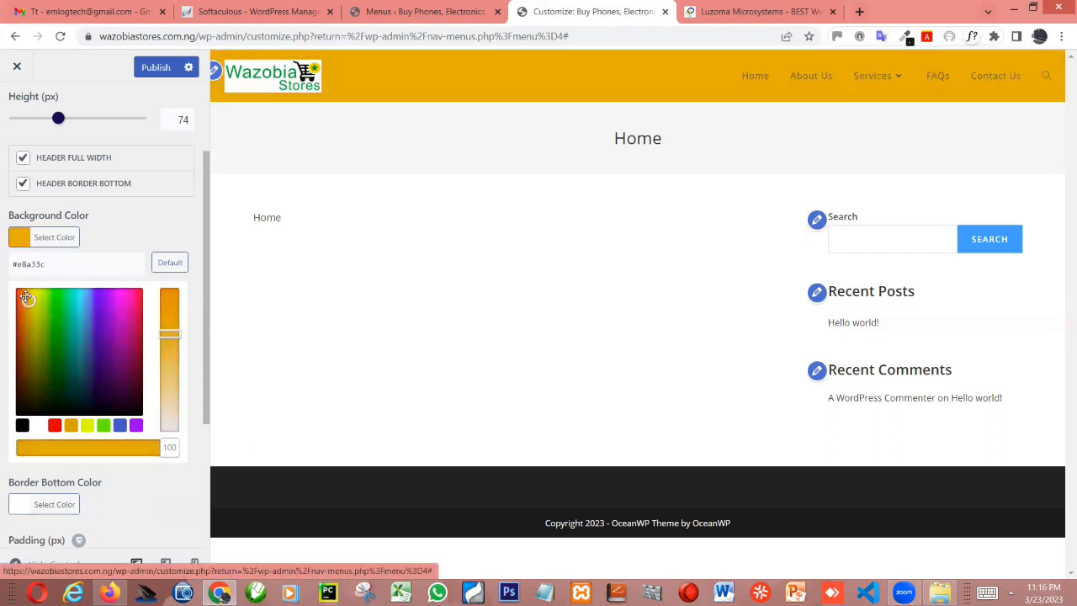
left_click(23, 311)
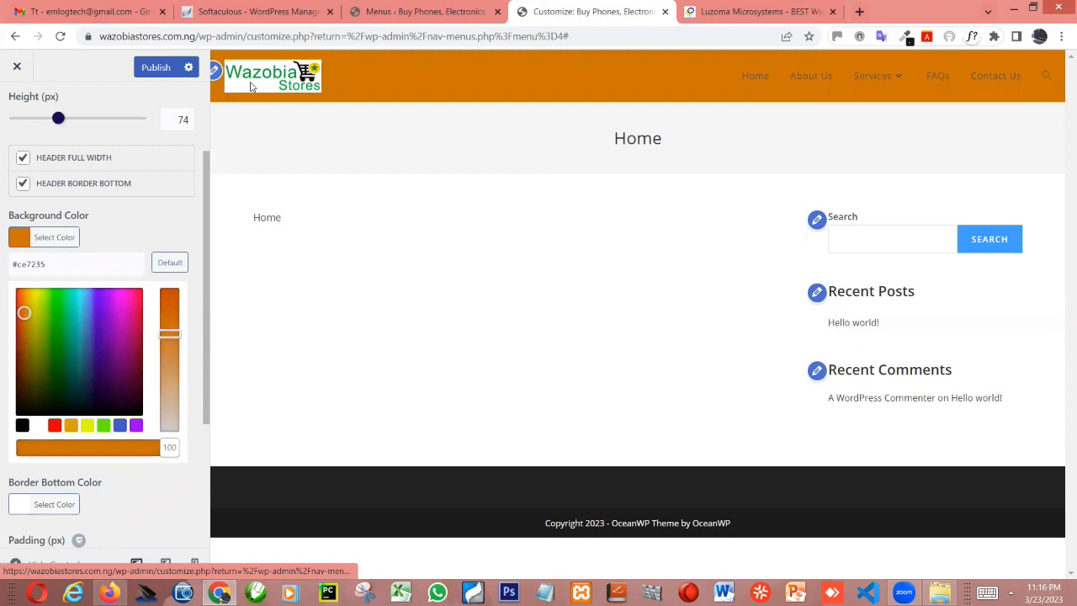
left_click(155, 68)
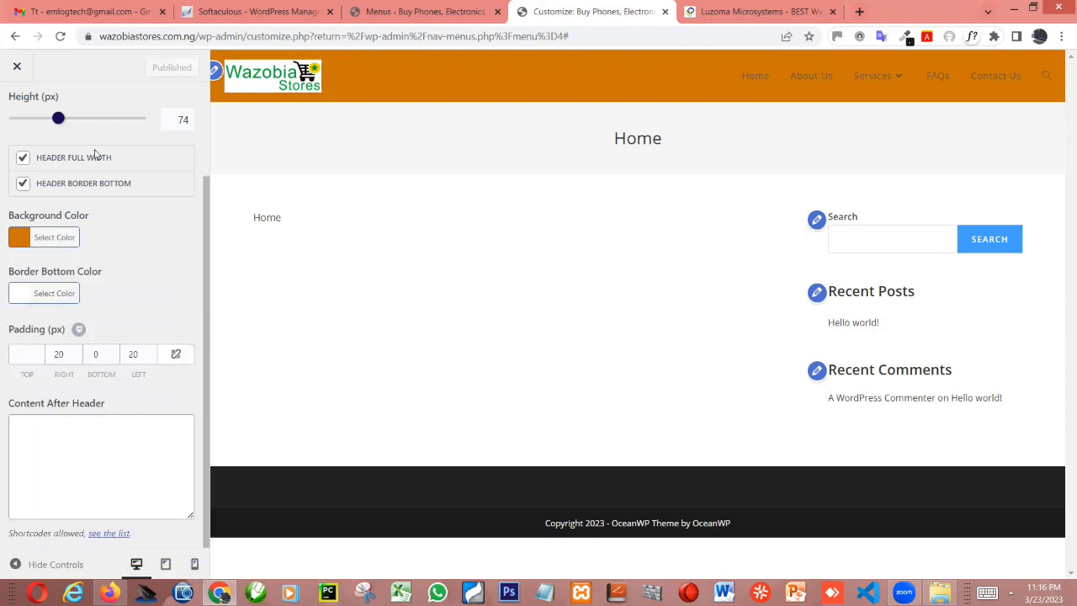
Look through the header's General and Logo settings and open its Menu settings
scroll(73, 107, "up", 2)
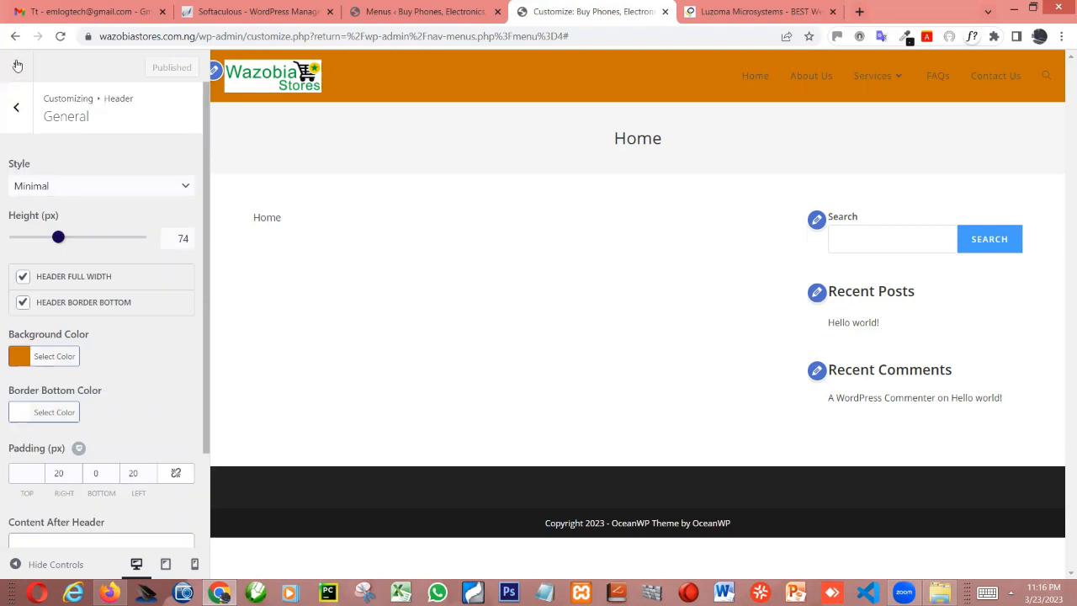
left_click(17, 110)
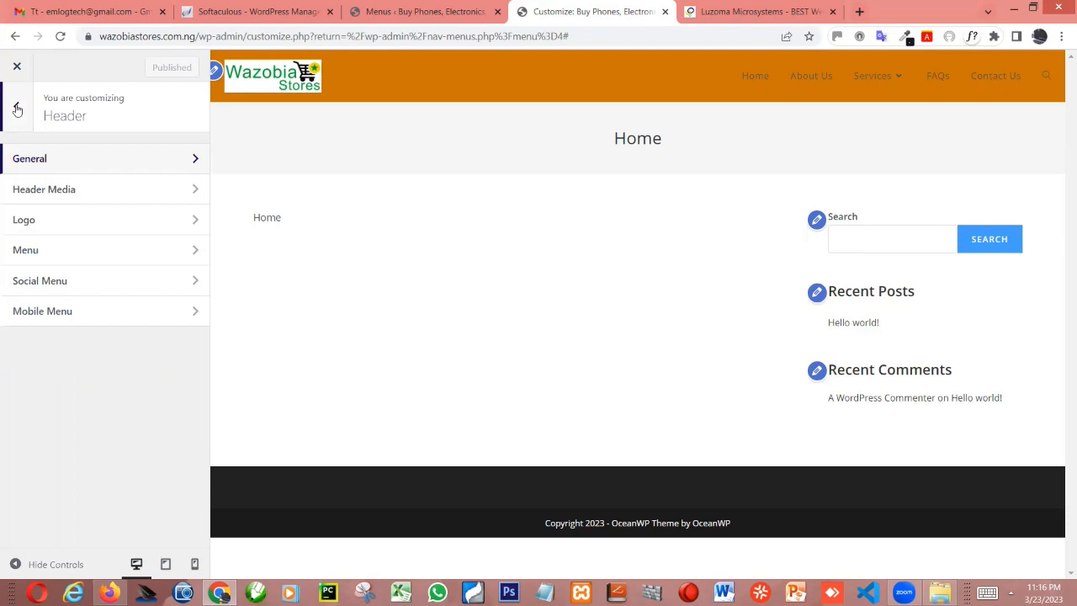
left_click(149, 248)
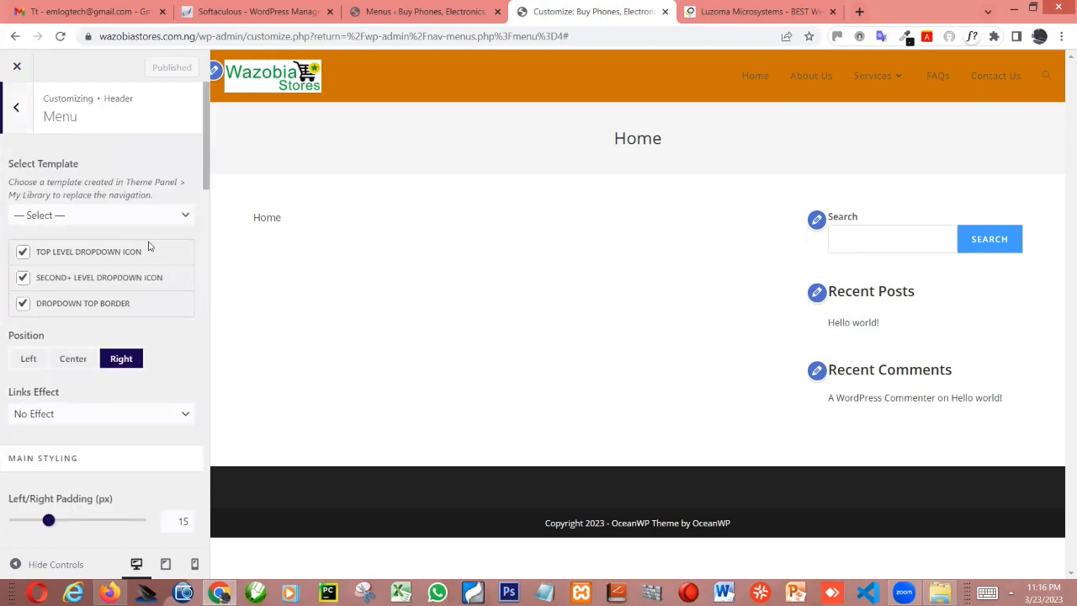
left_click(21, 108)
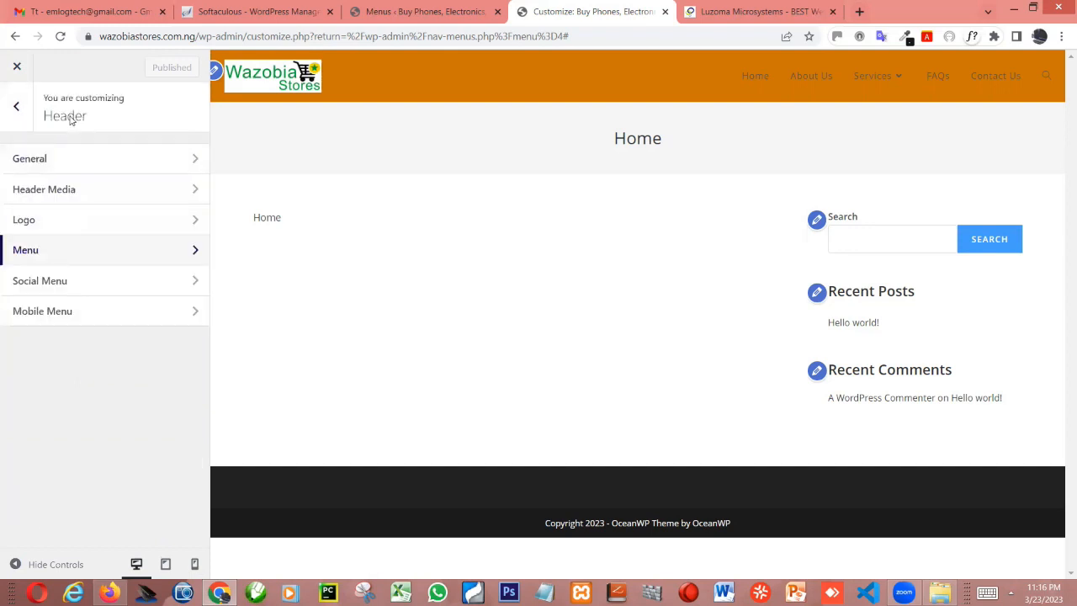
left_click(41, 162)
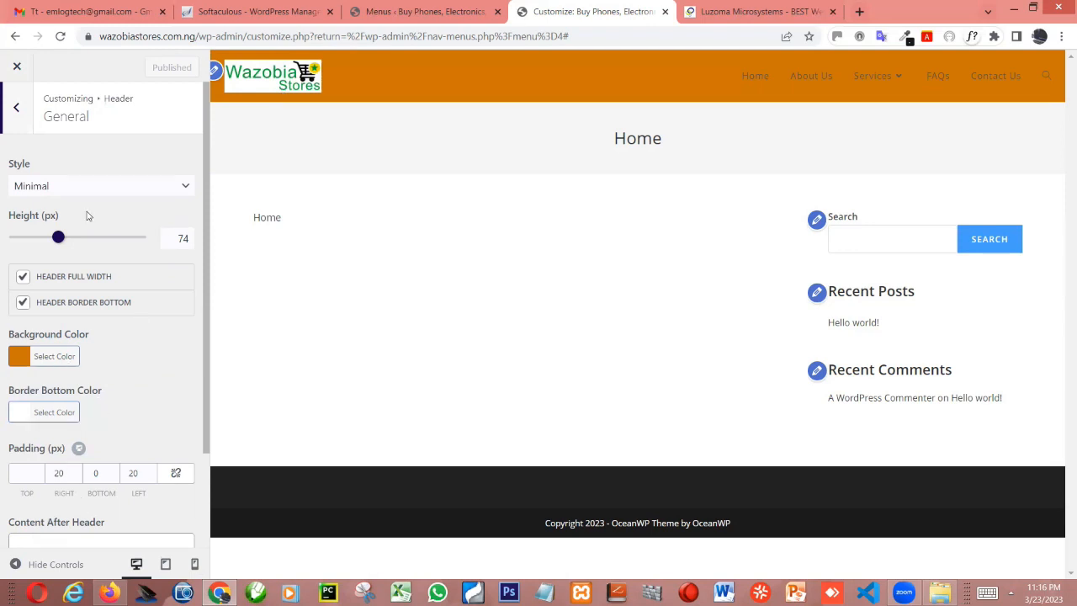
left_click(18, 118)
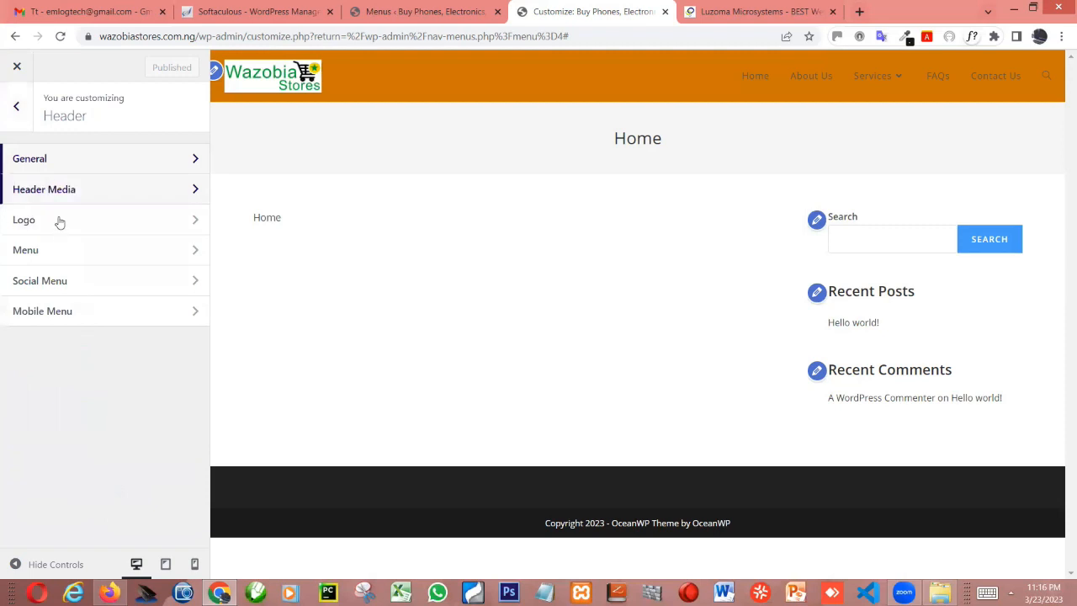
left_click(59, 221)
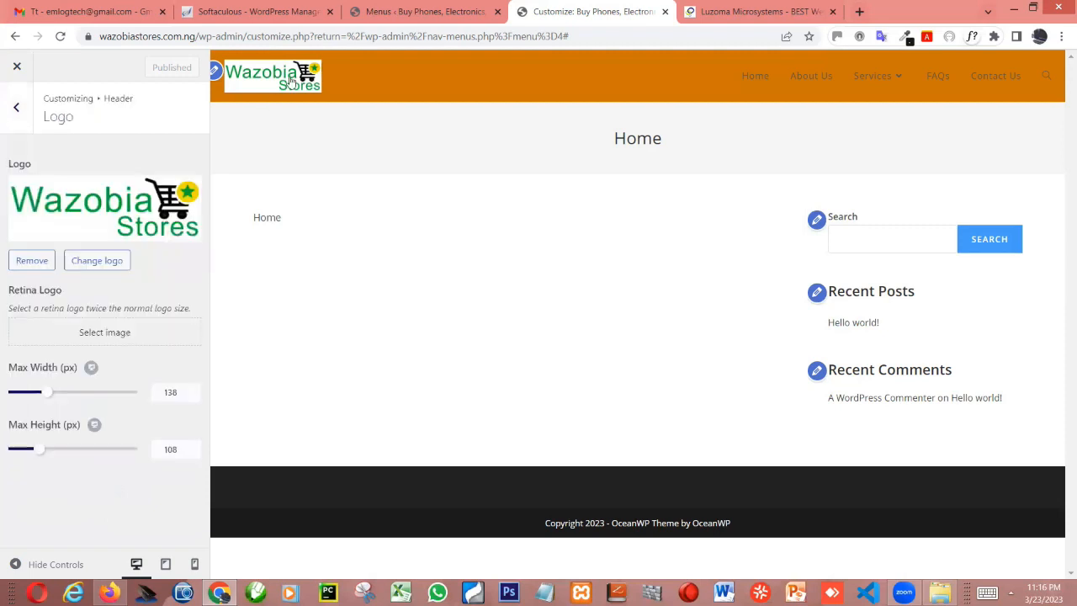
left_click(62, 251)
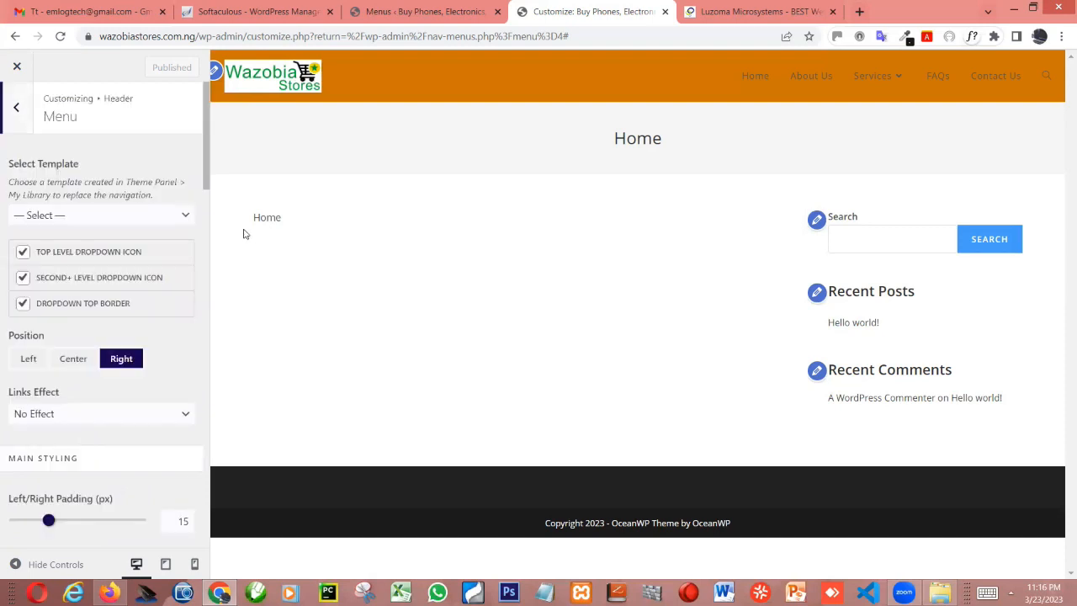
Try the Left and Center positions for the header menu and set it back to Right
scroll(148, 298, "down", 1)
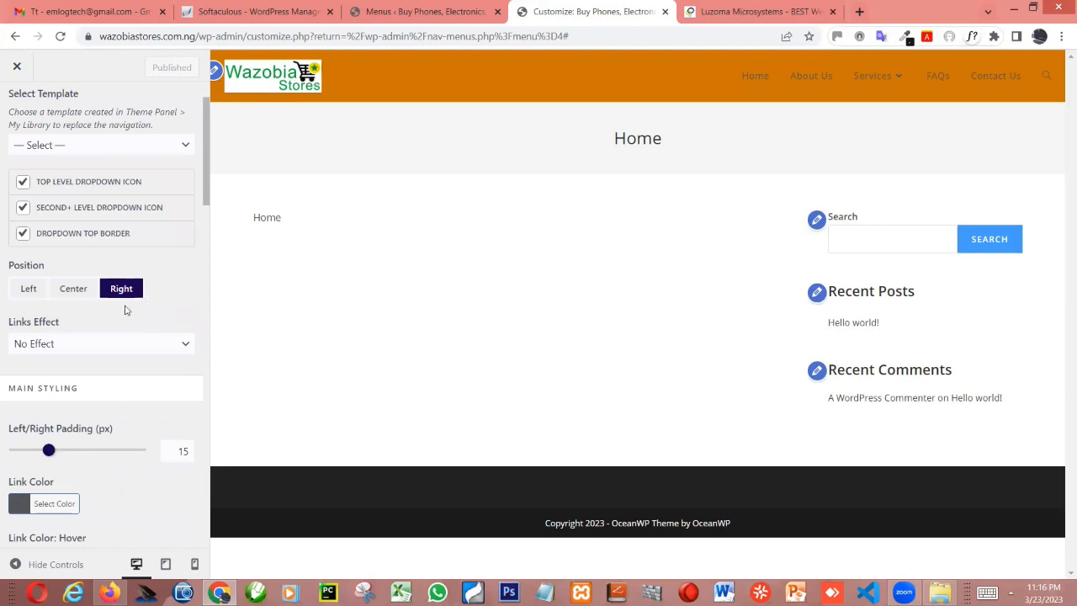
left_click(31, 289)
left_click(84, 288)
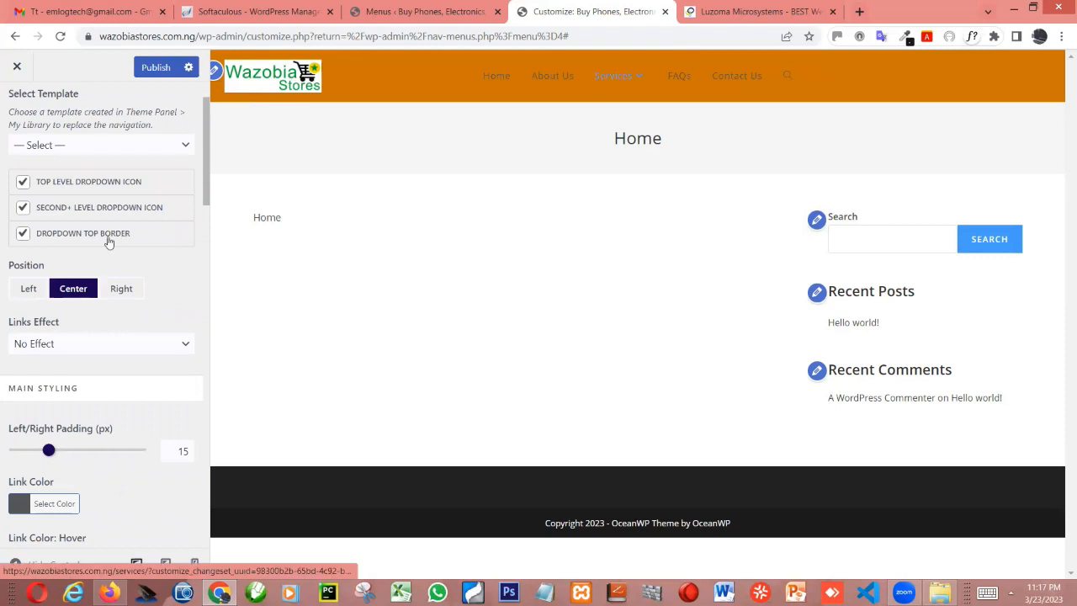
left_click(31, 294)
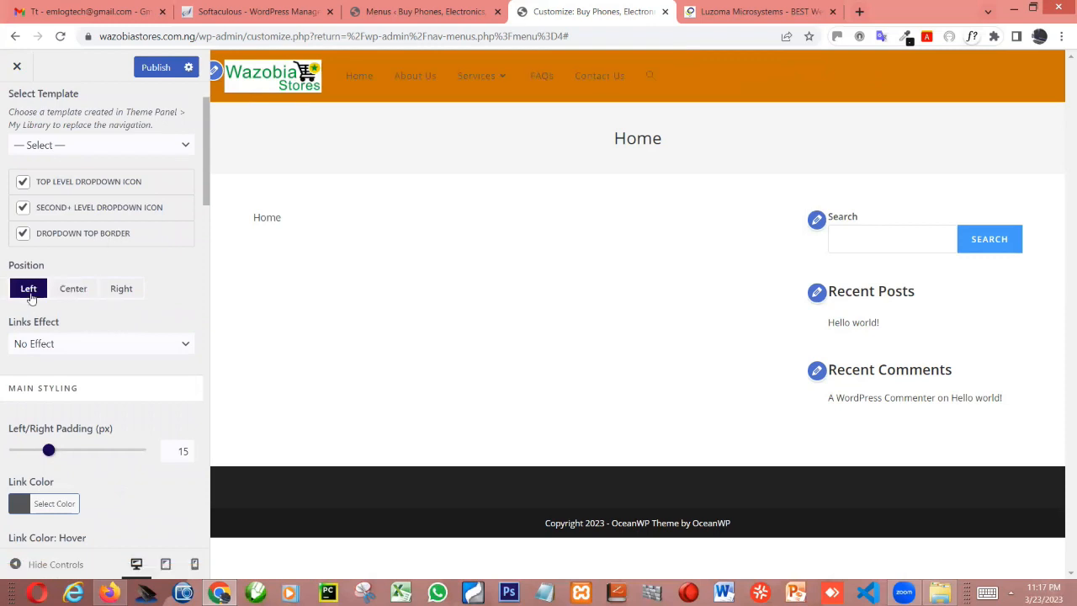
left_click(120, 292)
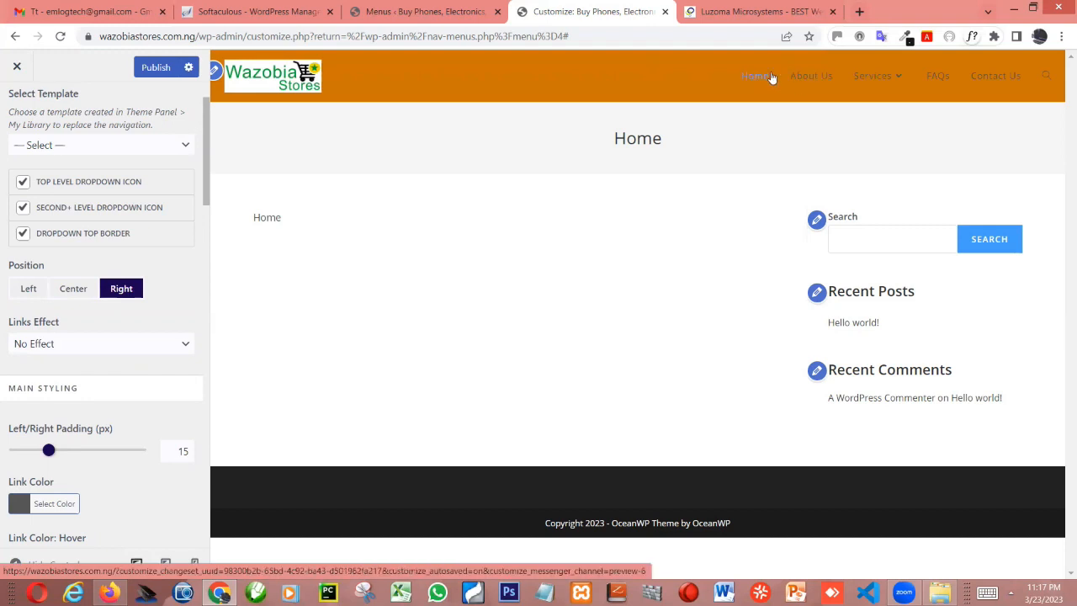
Set the menu's link color to white #ffffff, check the Services dropdown in the preview and publish
scroll(92, 366, "down", 2)
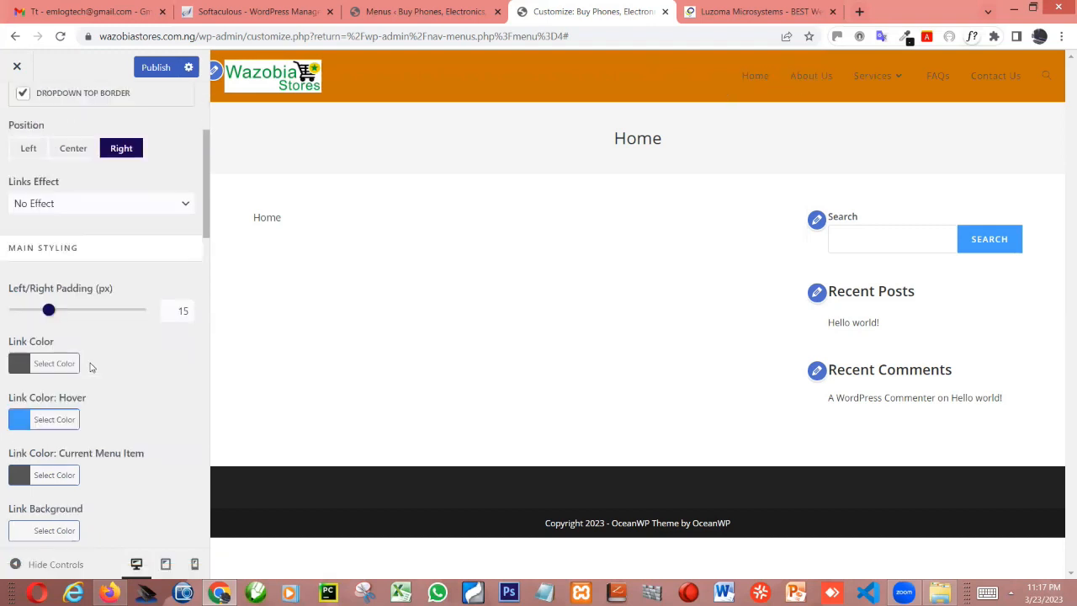
scroll(92, 367, "down", 1)
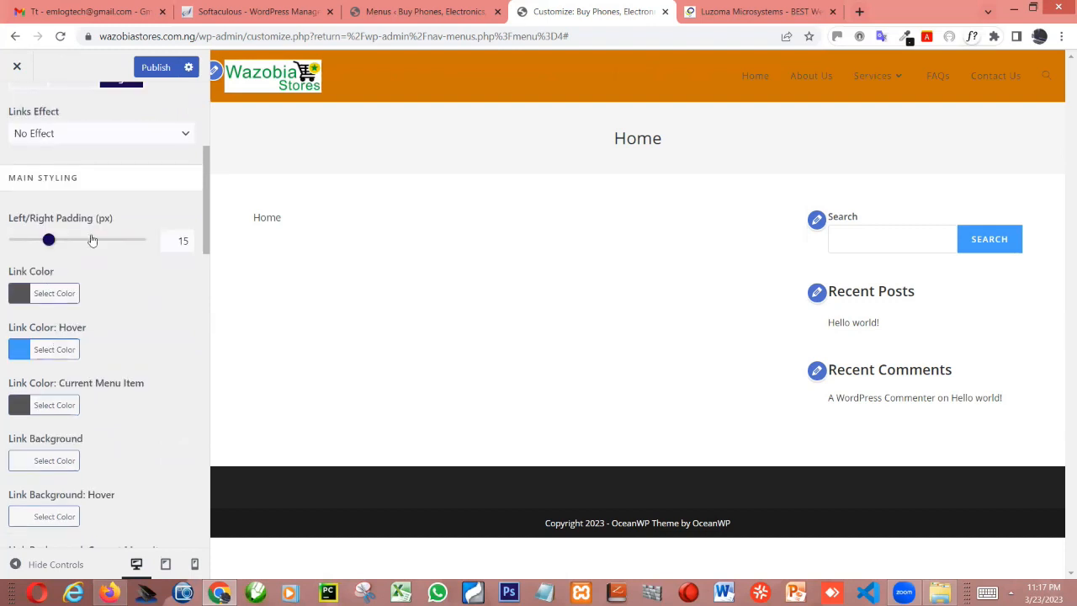
scroll(30, 373, "up", 4)
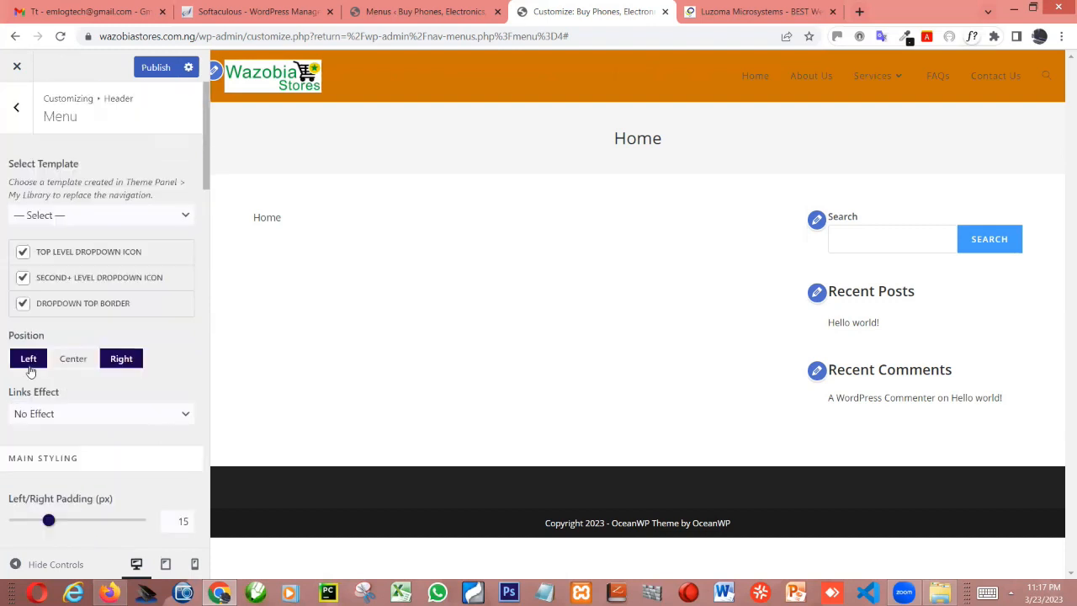
scroll(76, 417, "down", 2)
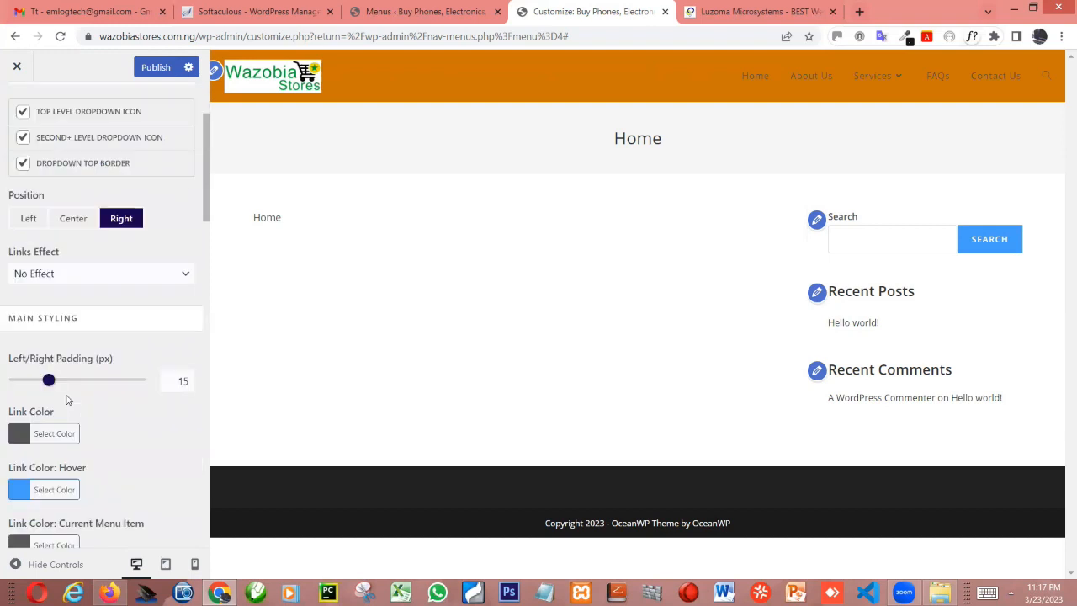
scroll(72, 384, "down", 1)
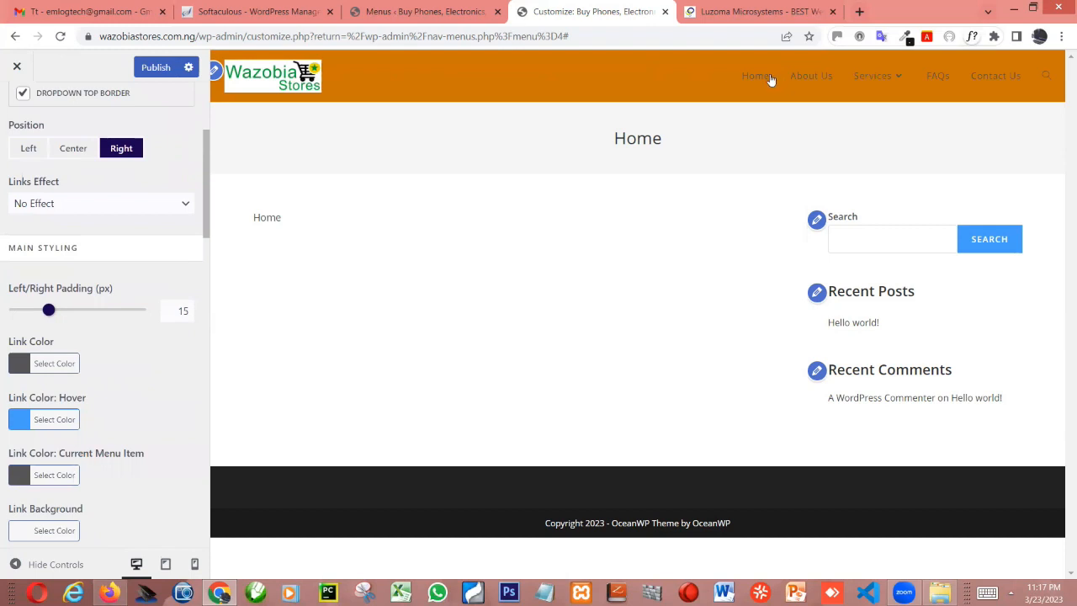
left_click(17, 366)
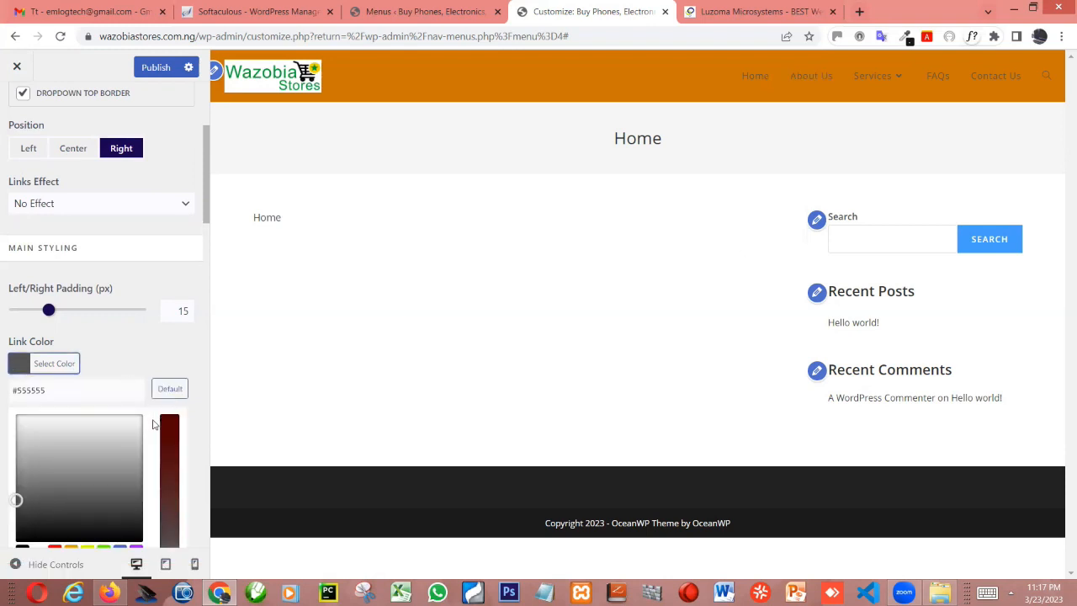
scroll(70, 361, "down", 3)
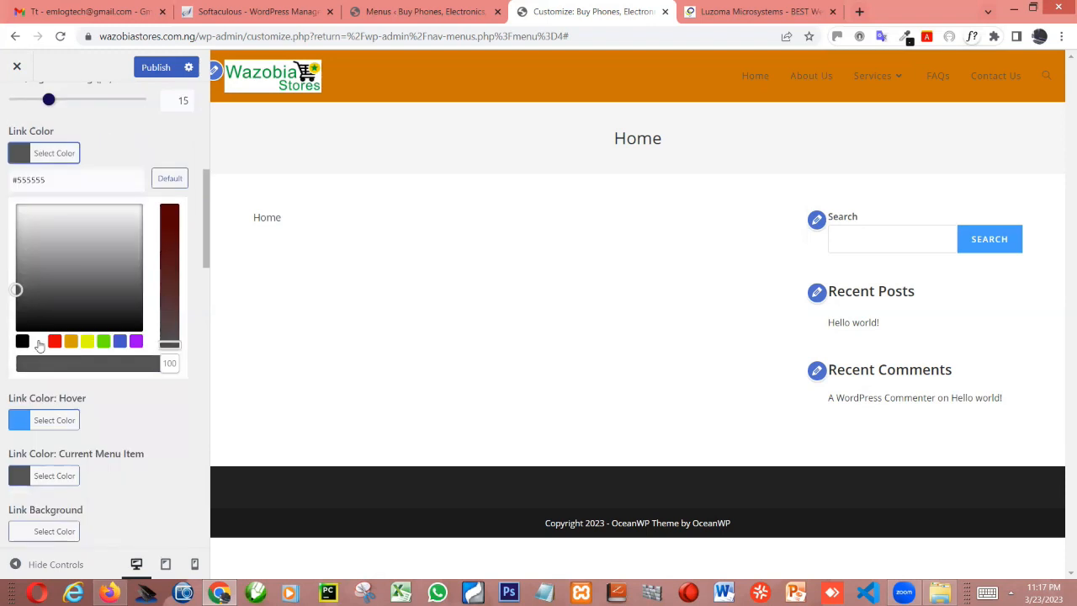
left_click(38, 342)
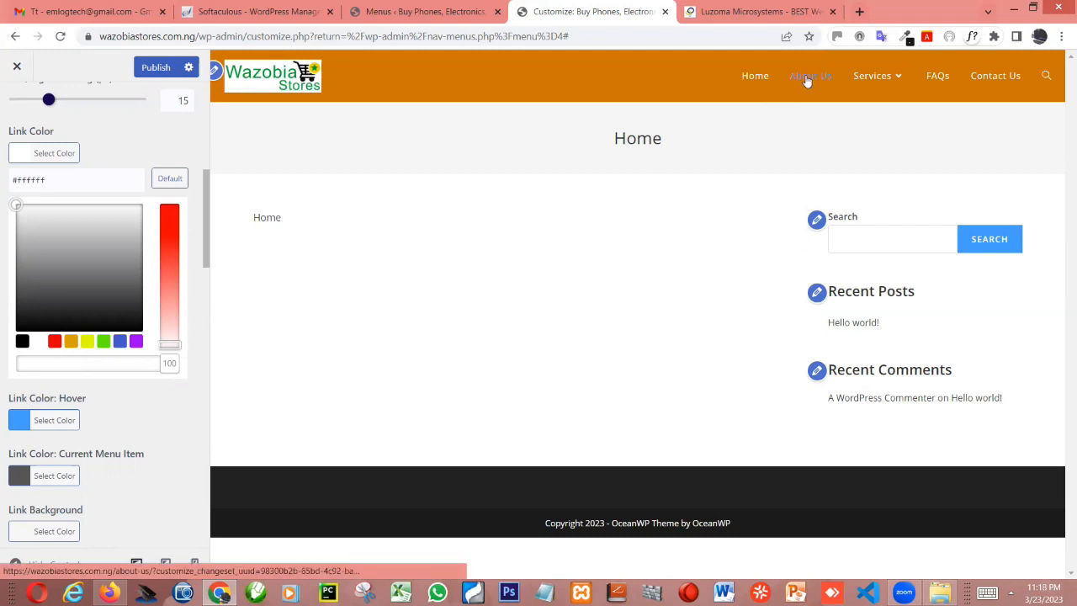
mouse_move(883, 79)
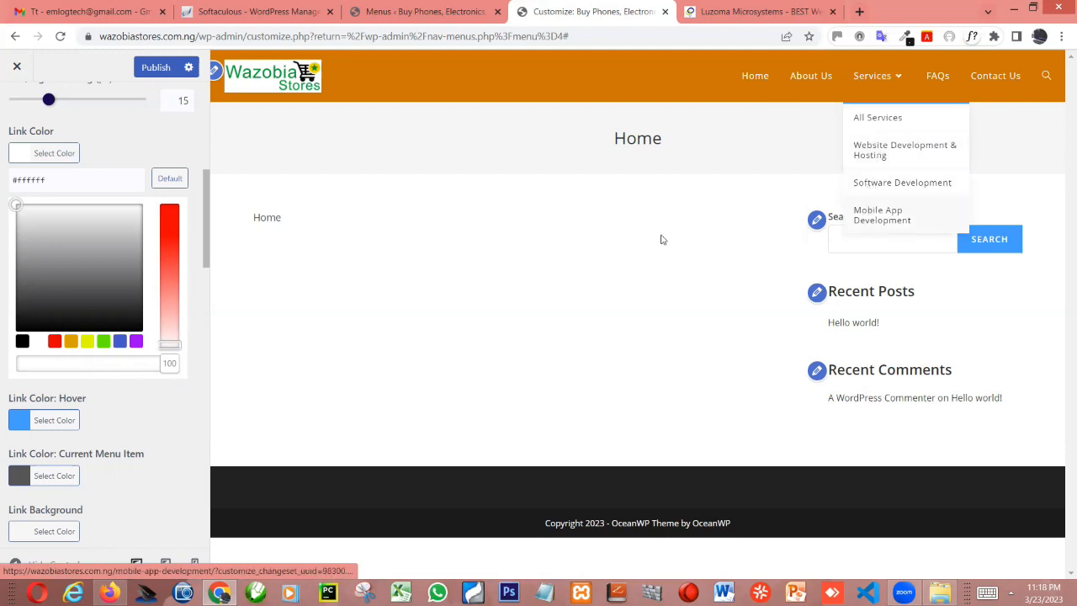
left_click(155, 72)
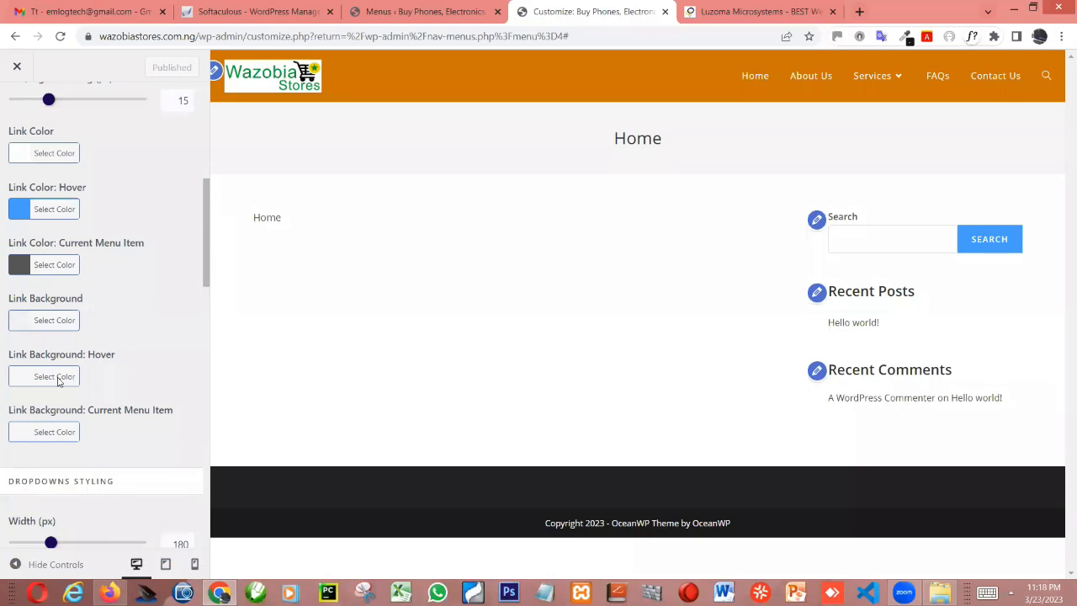
Try the orange #dd9933 as the menu's link background and clear it again
left_click(19, 324)
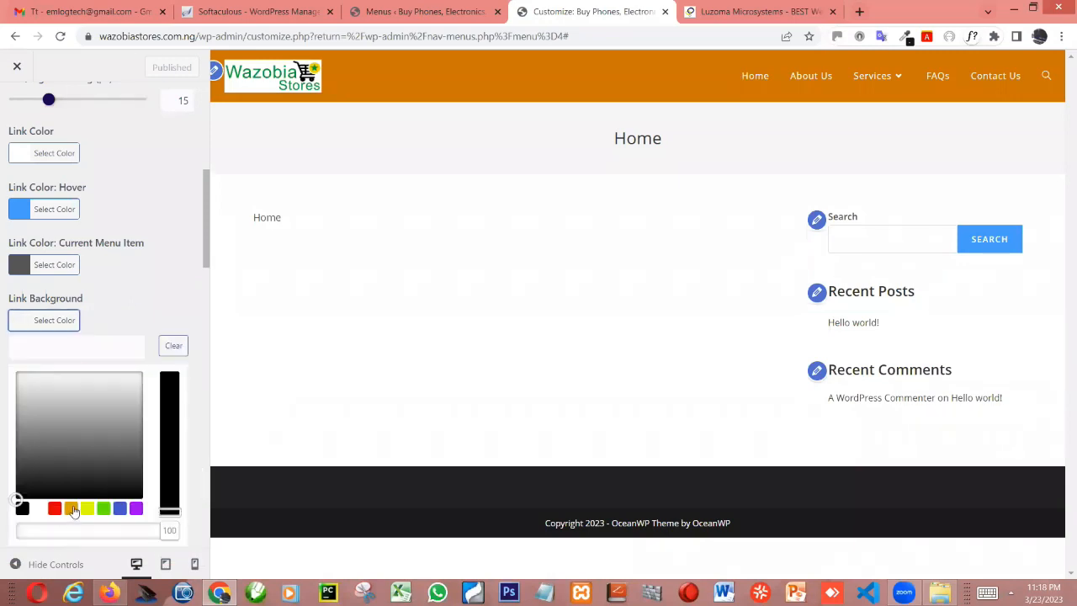
left_click(72, 508)
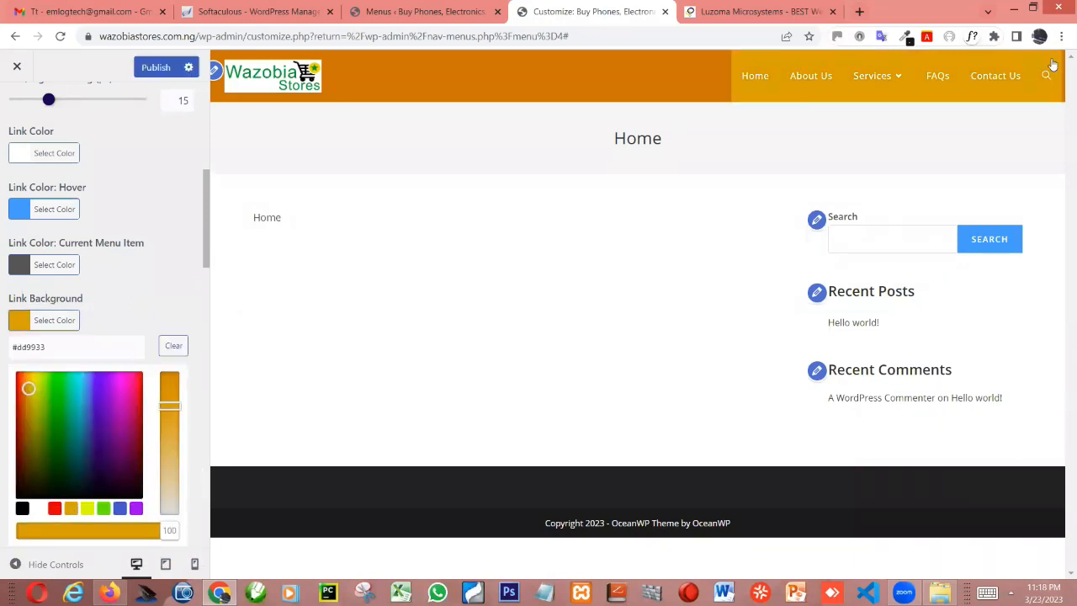
left_click(174, 348)
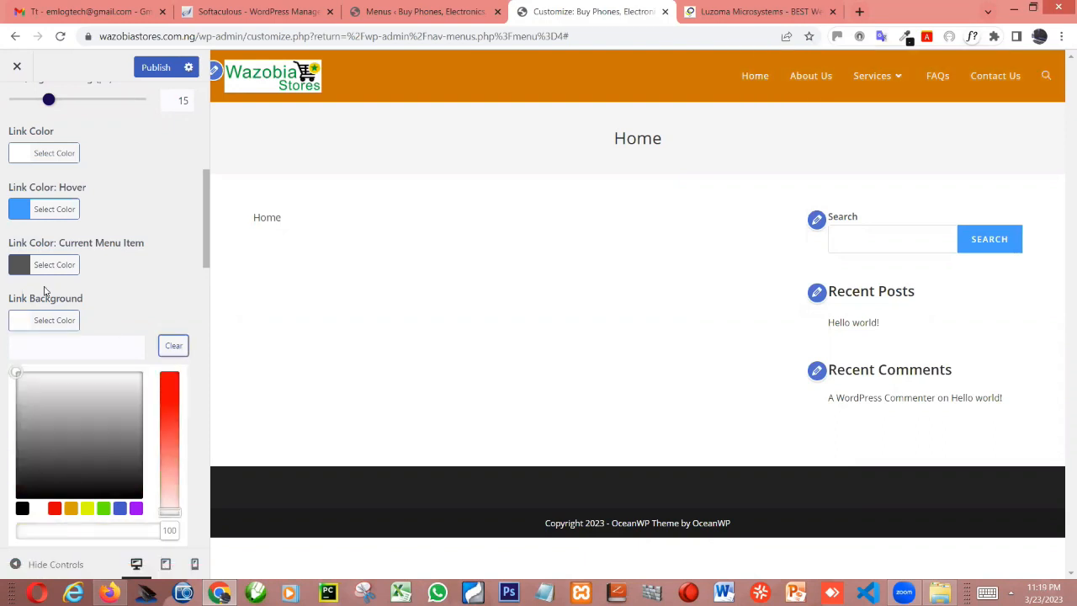
scroll(87, 284, "down", 2)
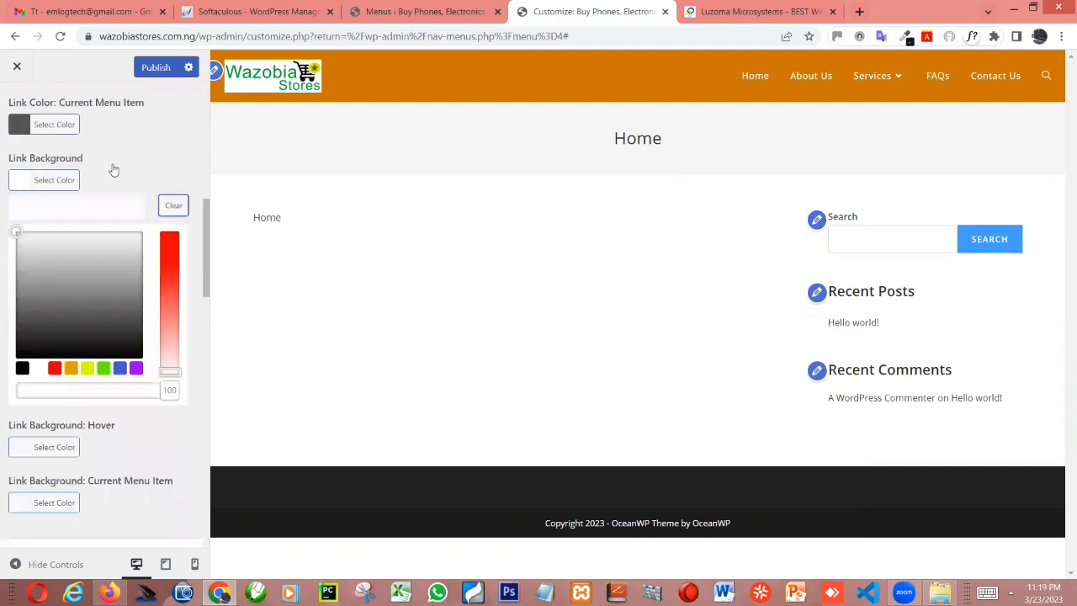
left_click(40, 182)
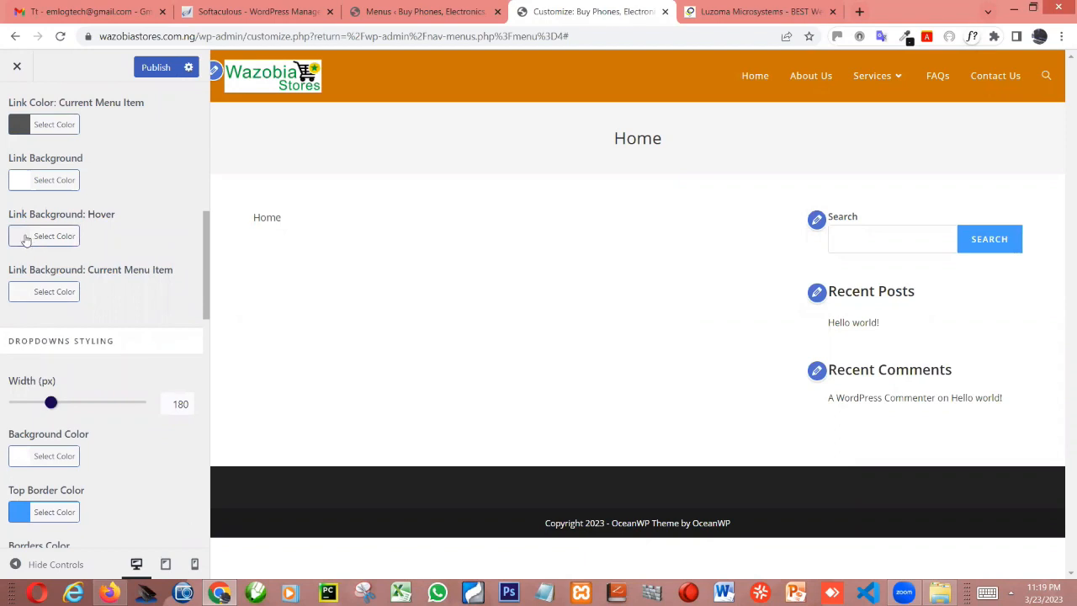
Set the menu's link background hover color to green #81d742
left_click(29, 241)
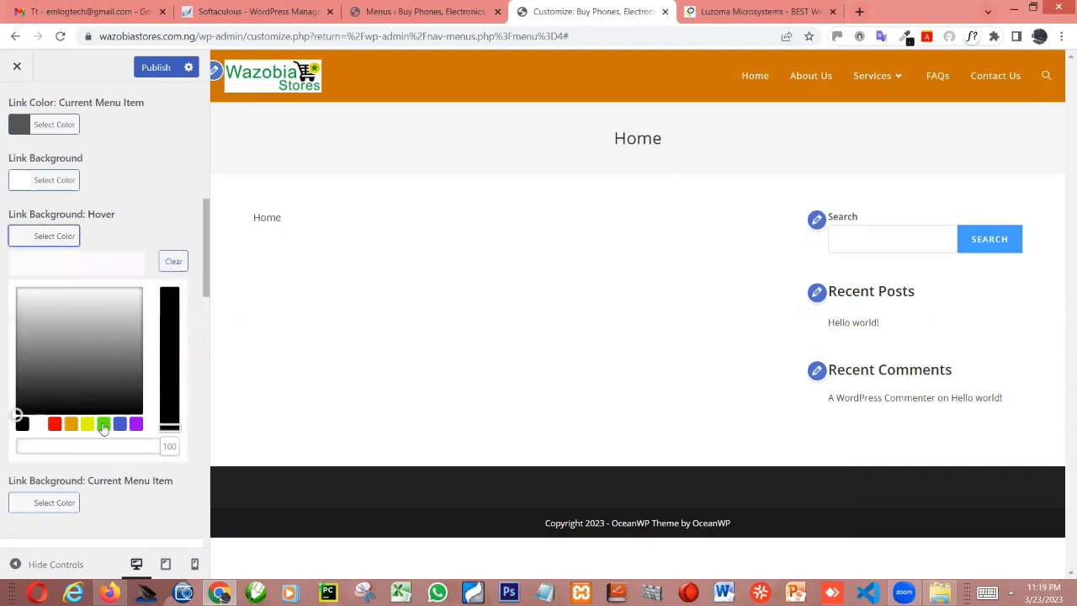
left_click(103, 426)
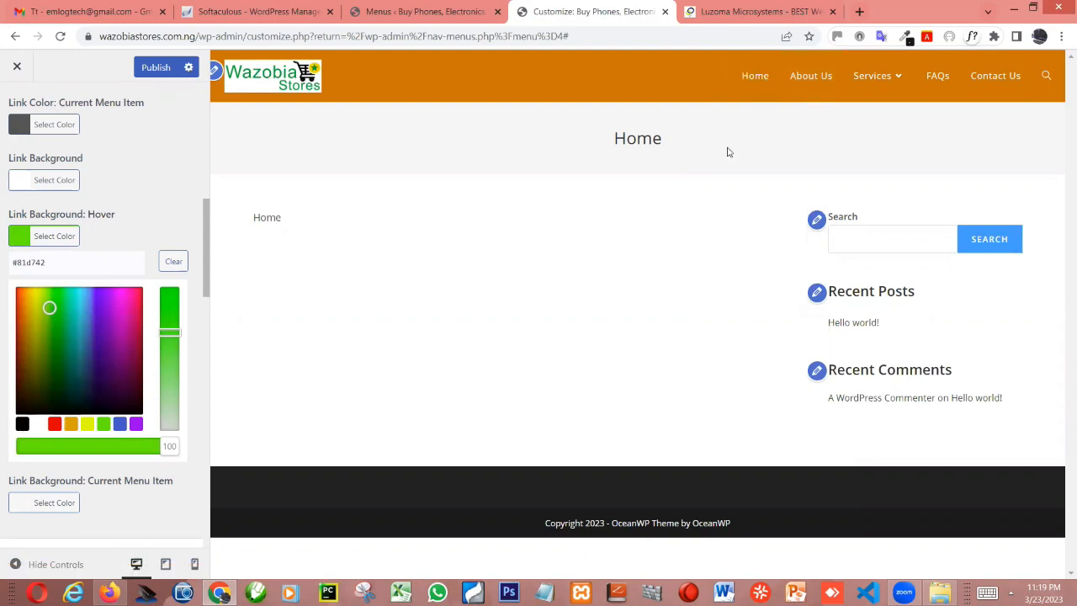
Try the red #dd3333 as the menu's link background hover color, then clear that color setting
left_click(55, 424)
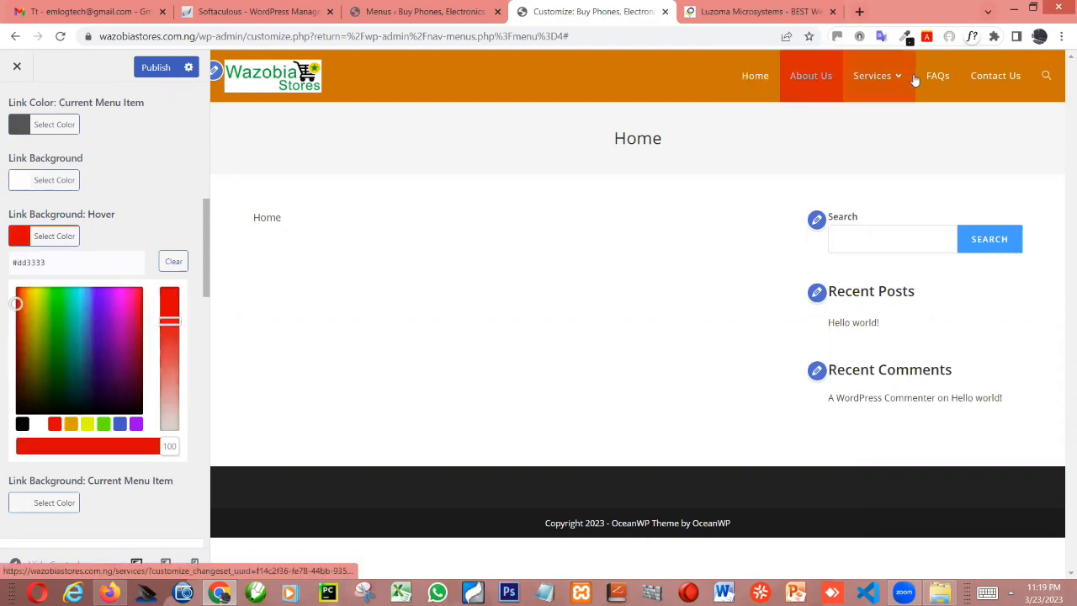
left_click(26, 237)
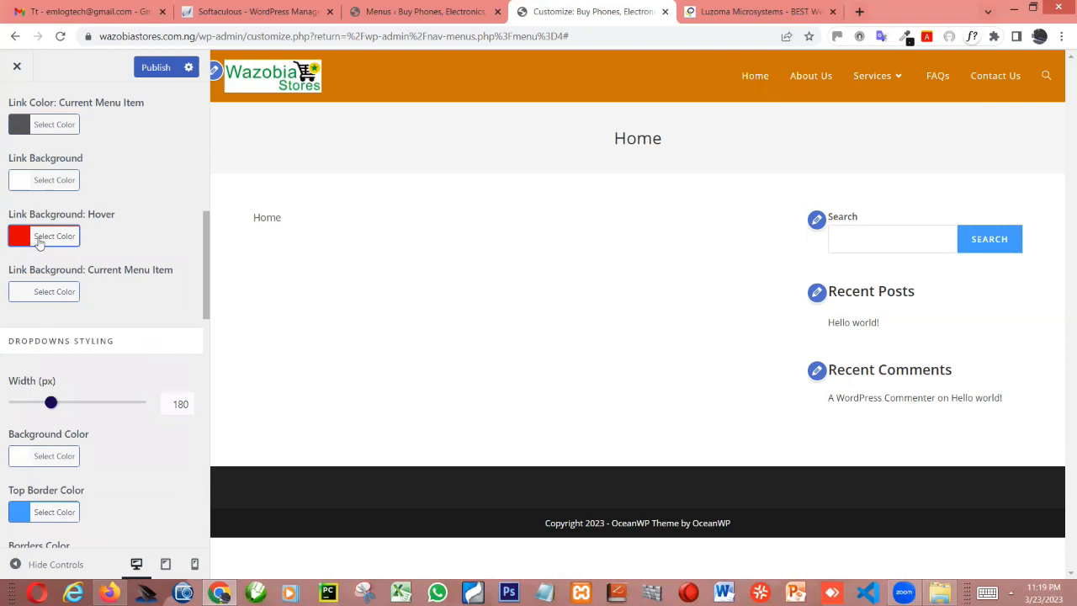
left_click(29, 239)
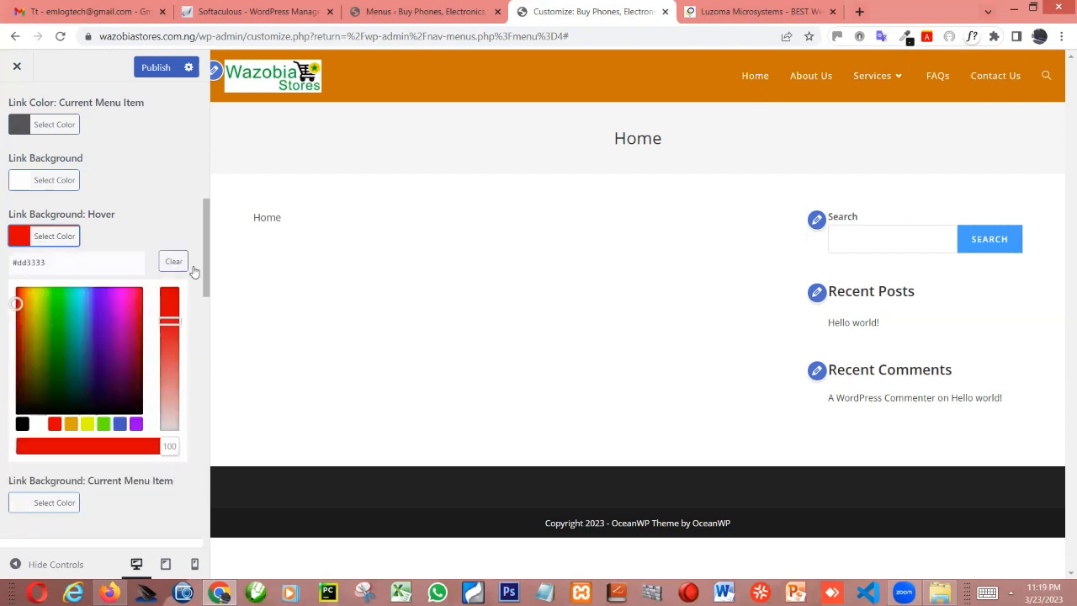
left_click(175, 262)
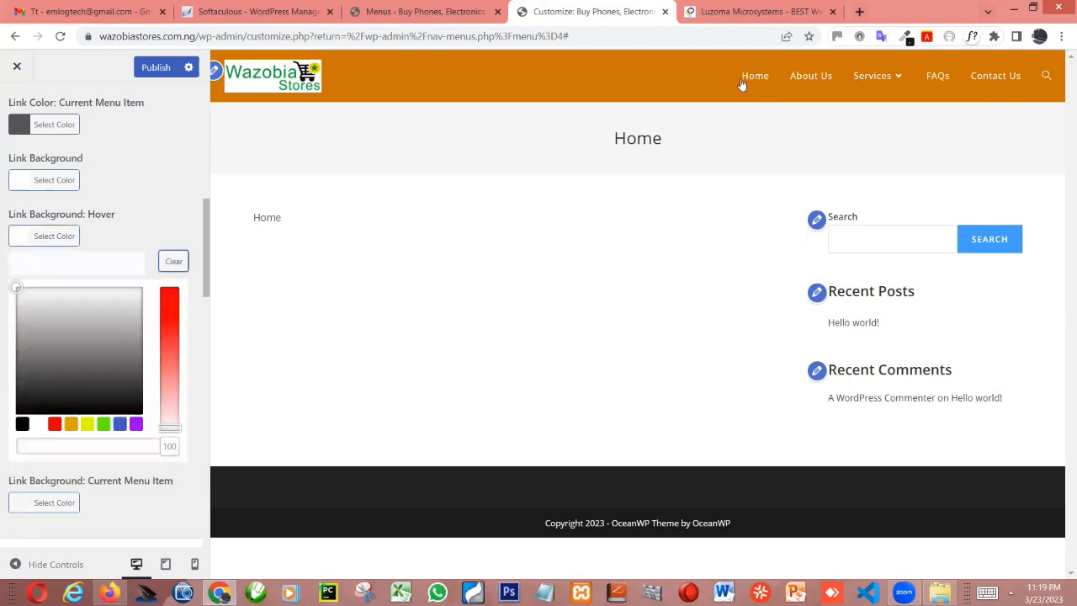
left_click(162, 228)
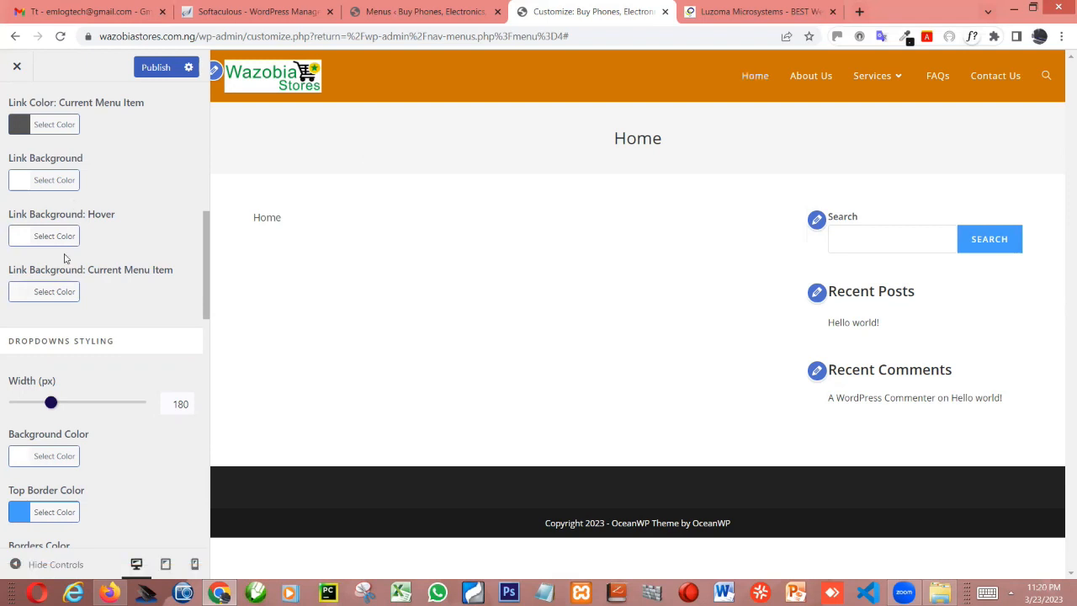
Set the menu's link hover color to black #000000 and check it on the menu links in the preview
scroll(80, 250, "up", 2)
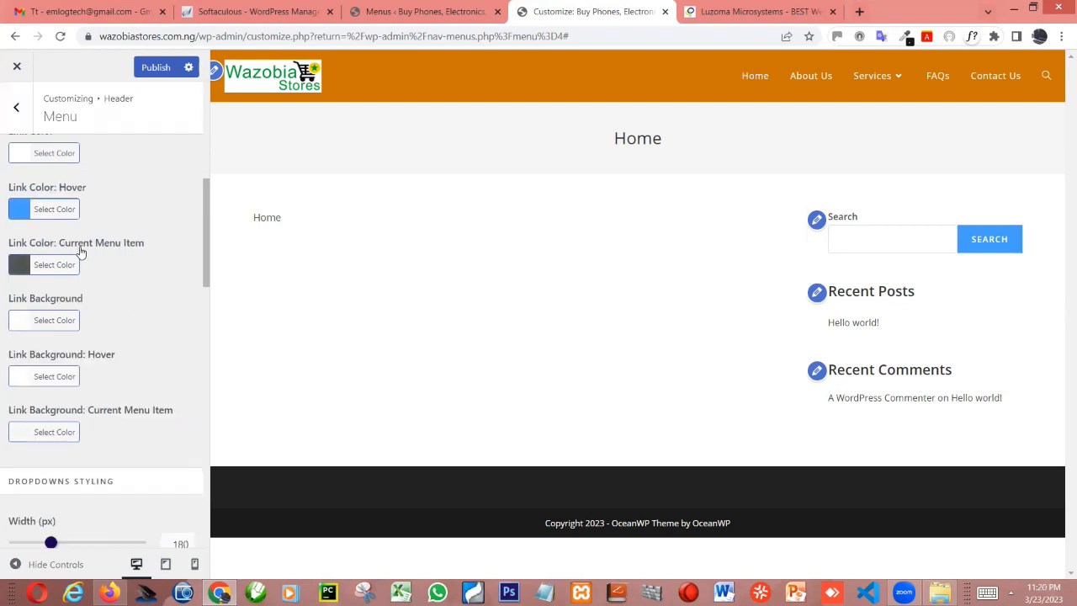
scroll(25, 286, "up", 1)
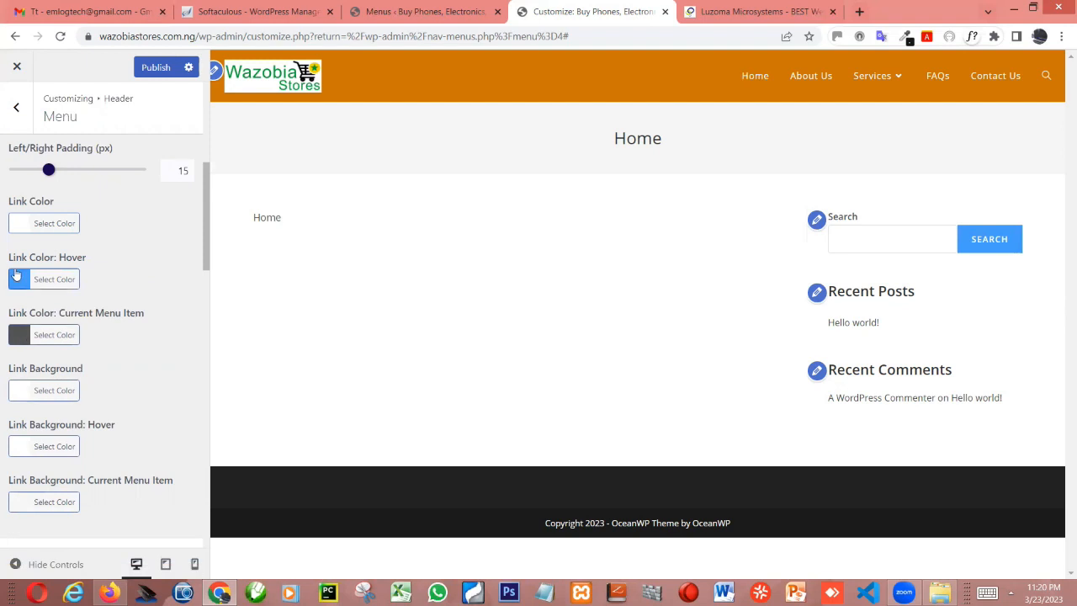
left_click(17, 278)
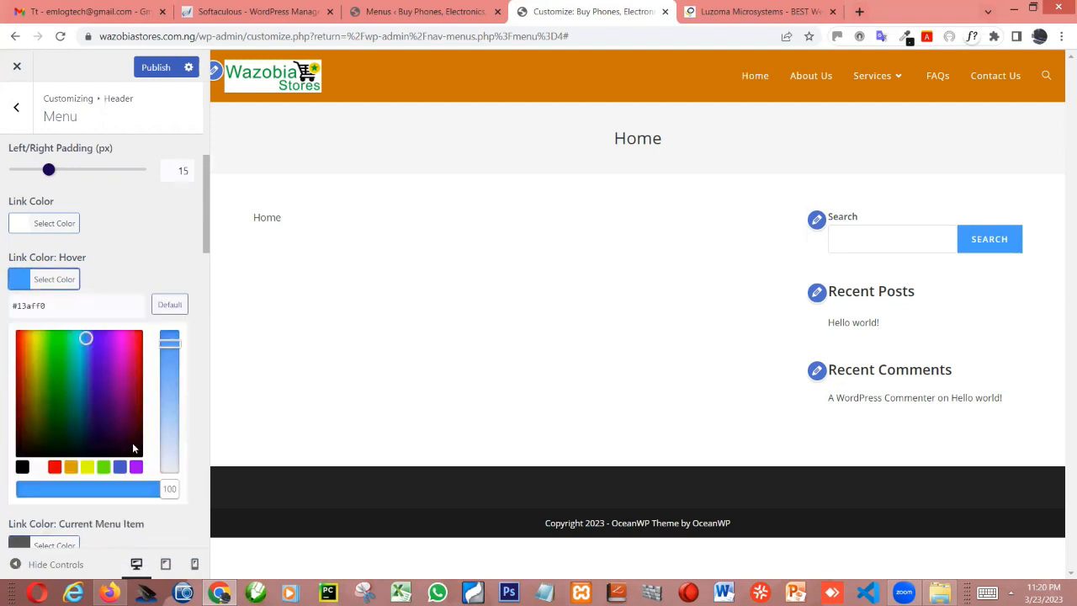
left_click(22, 467)
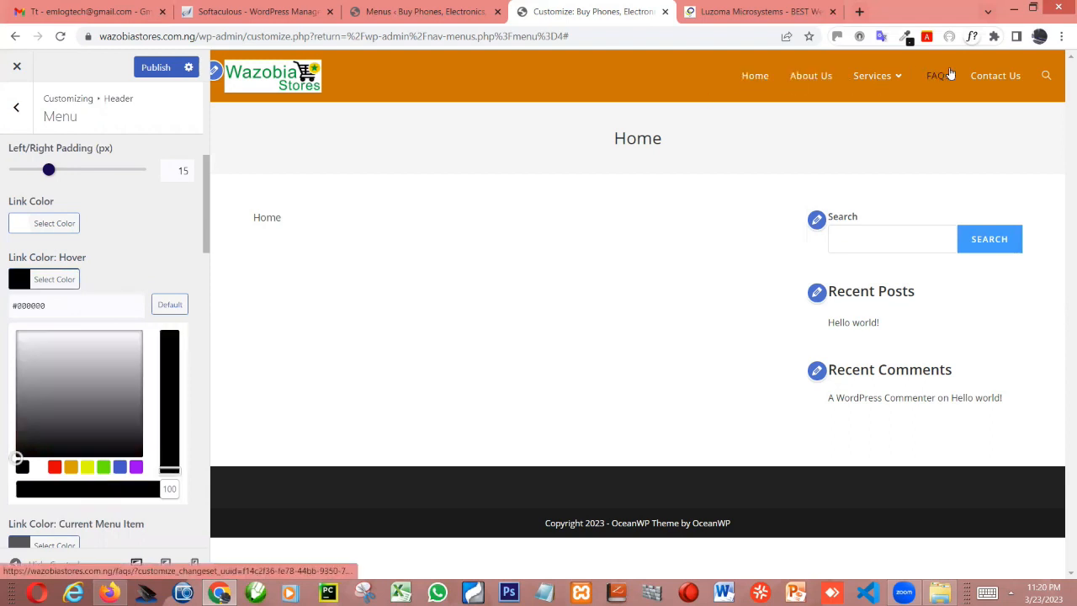
left_click(129, 244)
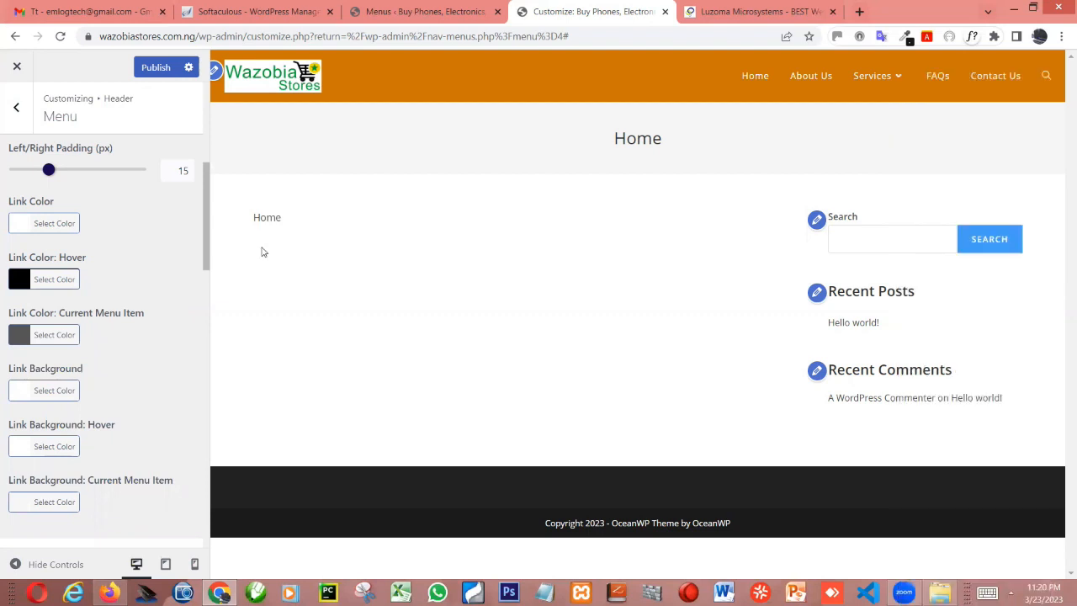
Review the menu's main styling and dropdown styling settings and check the Services dropdown in the preview
scroll(383, 112, "down", 1)
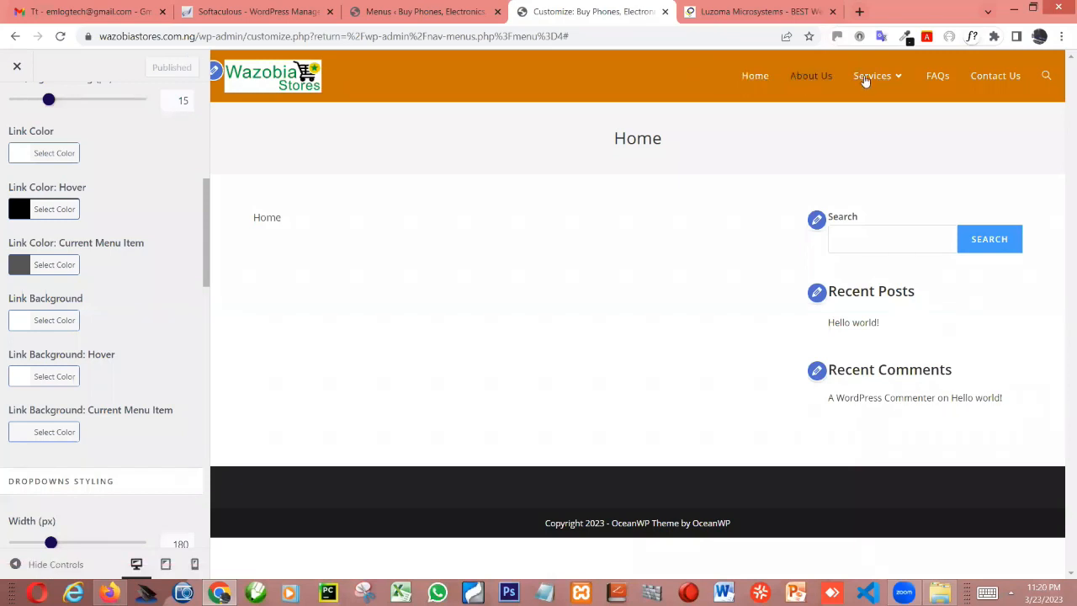
scroll(71, 330, "down", 2)
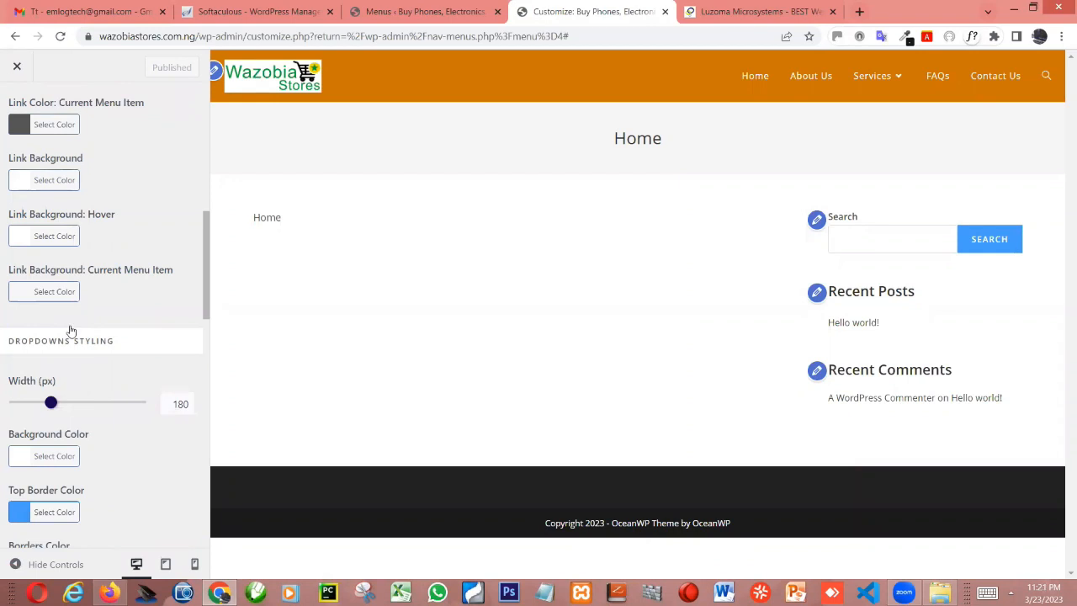
scroll(70, 330, "up", 5)
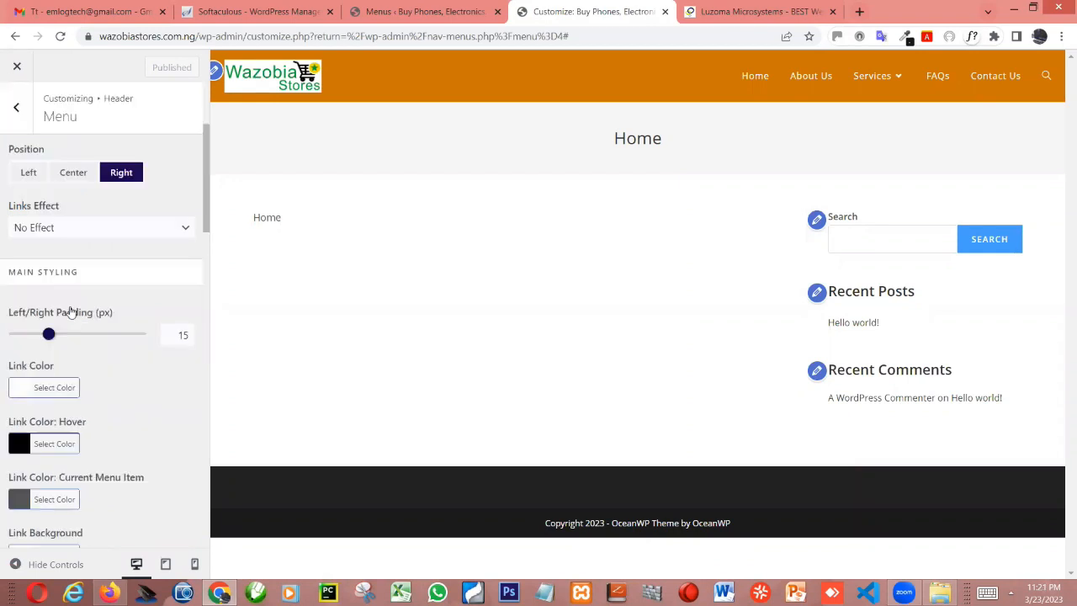
scroll(72, 313, "up", 3)
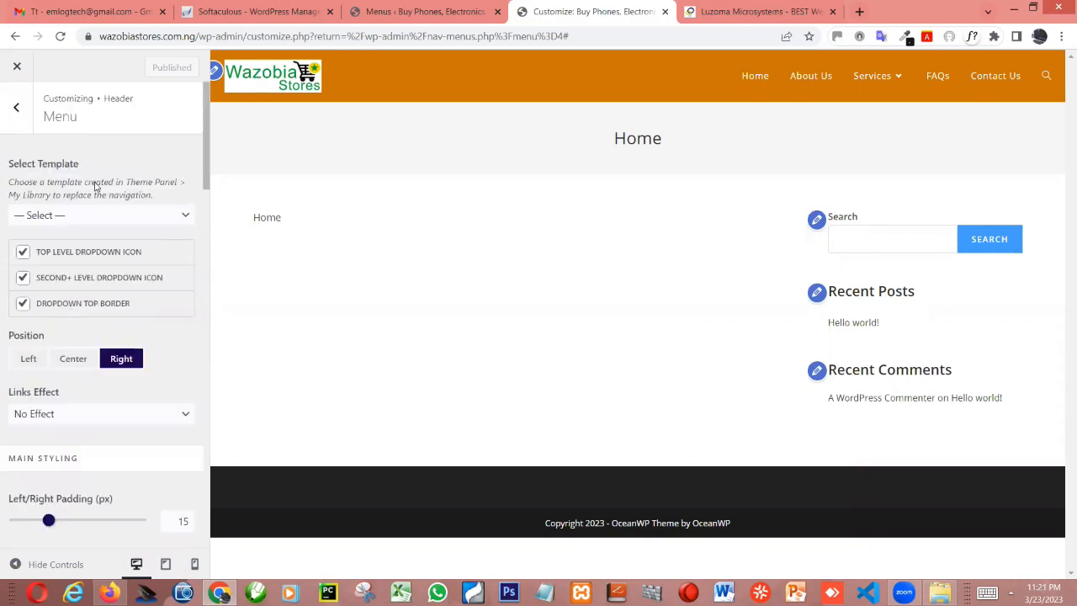
scroll(97, 202, "down", 5)
scroll(102, 228, "down", 6)
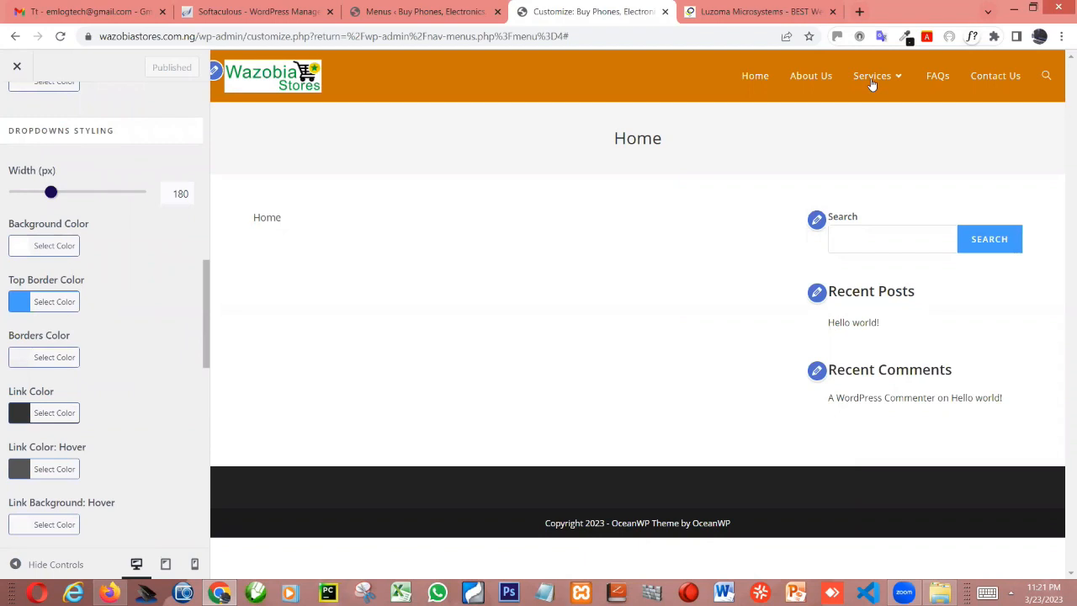
mouse_move(871, 84)
mouse_move(874, 107)
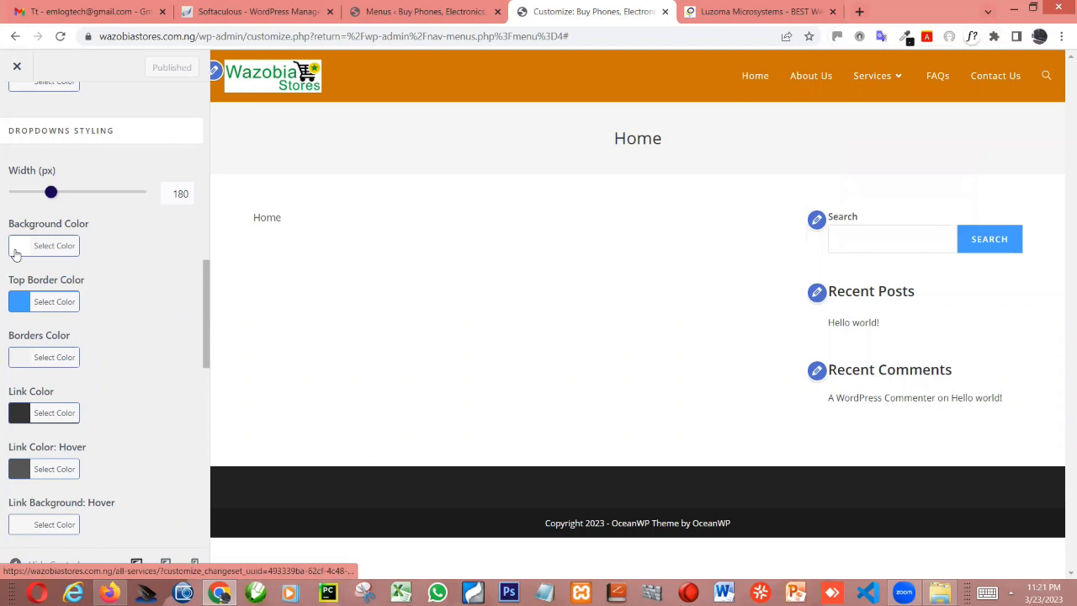
scroll(135, 250, "up", 3)
scroll(140, 234, "up", 6)
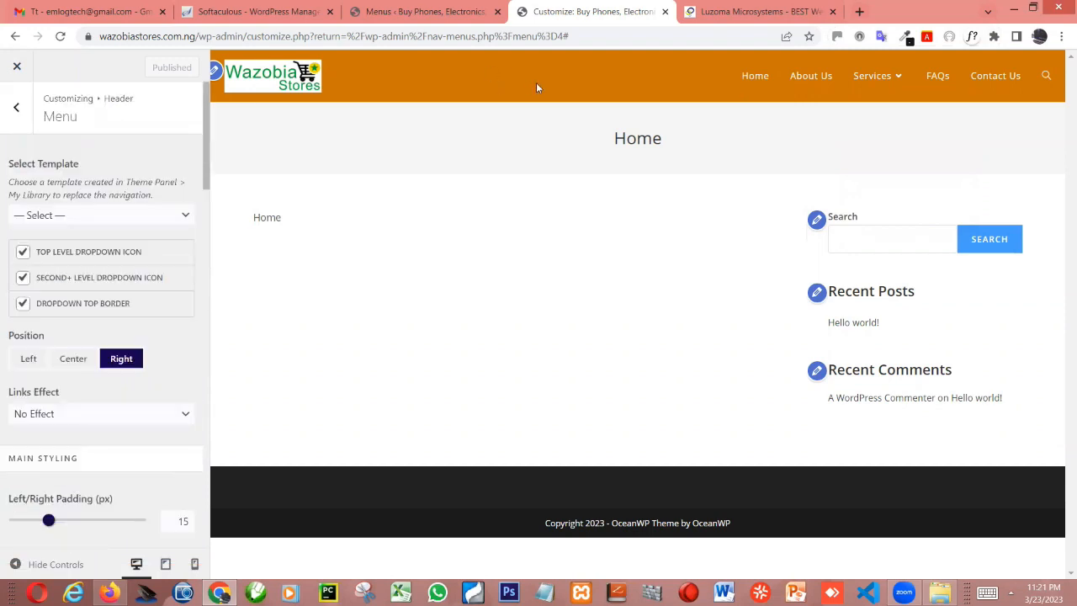
Copy the header's background color code #ce7235 from the header's general settings
left_click(16, 110)
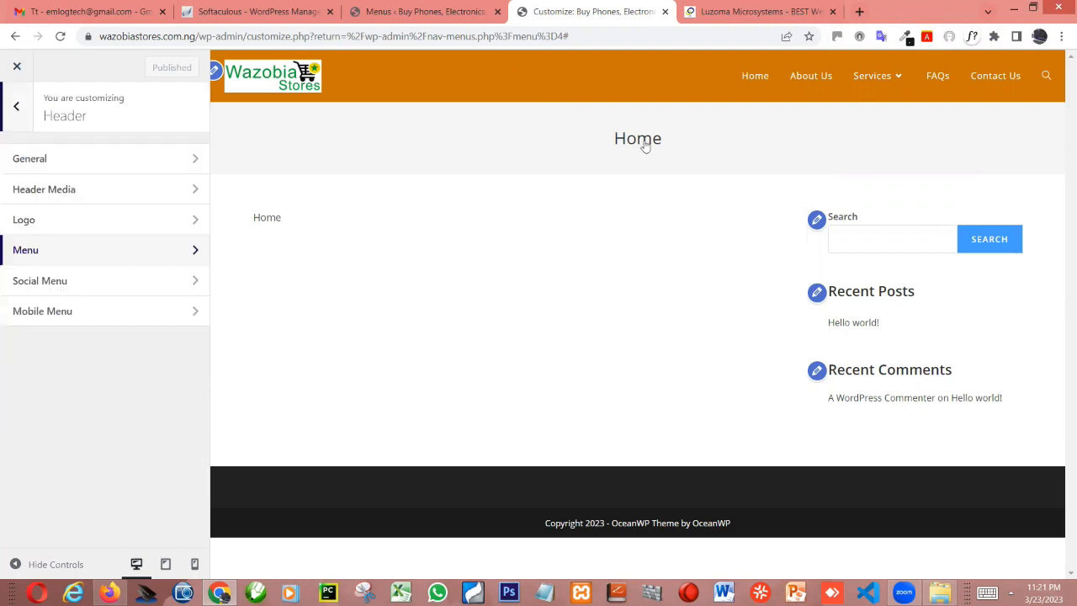
left_click(152, 162)
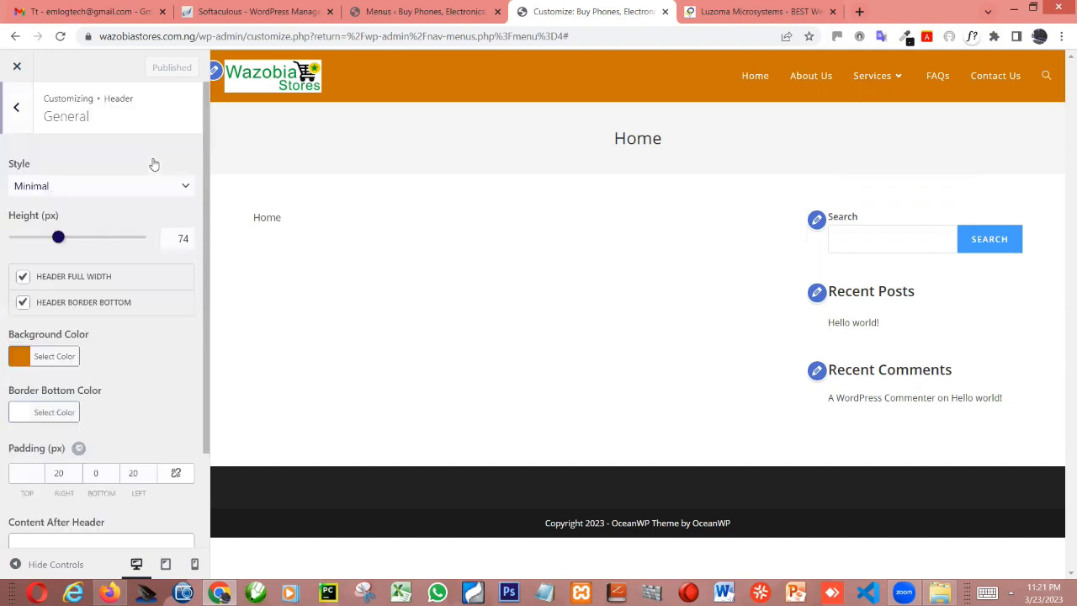
left_click(21, 360)
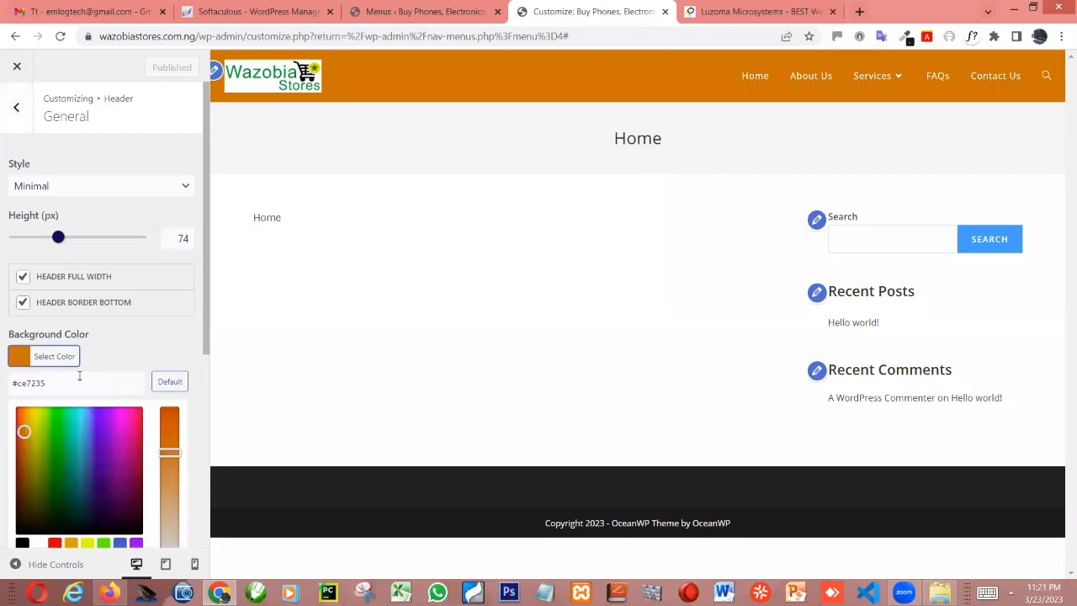
left_click_drag(46, 383, 3, 388)
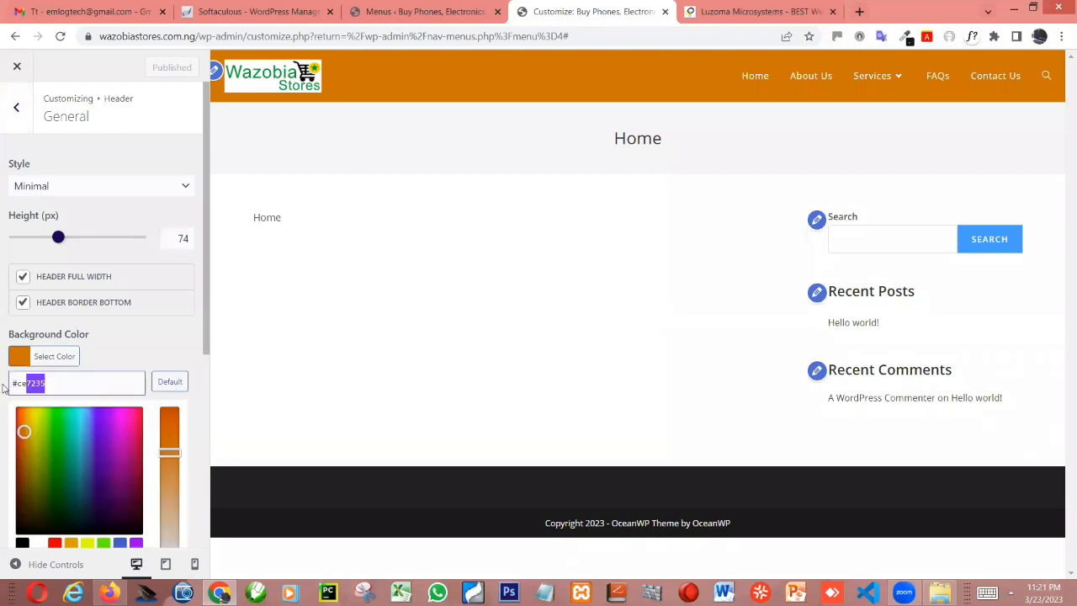
left_click(58, 356)
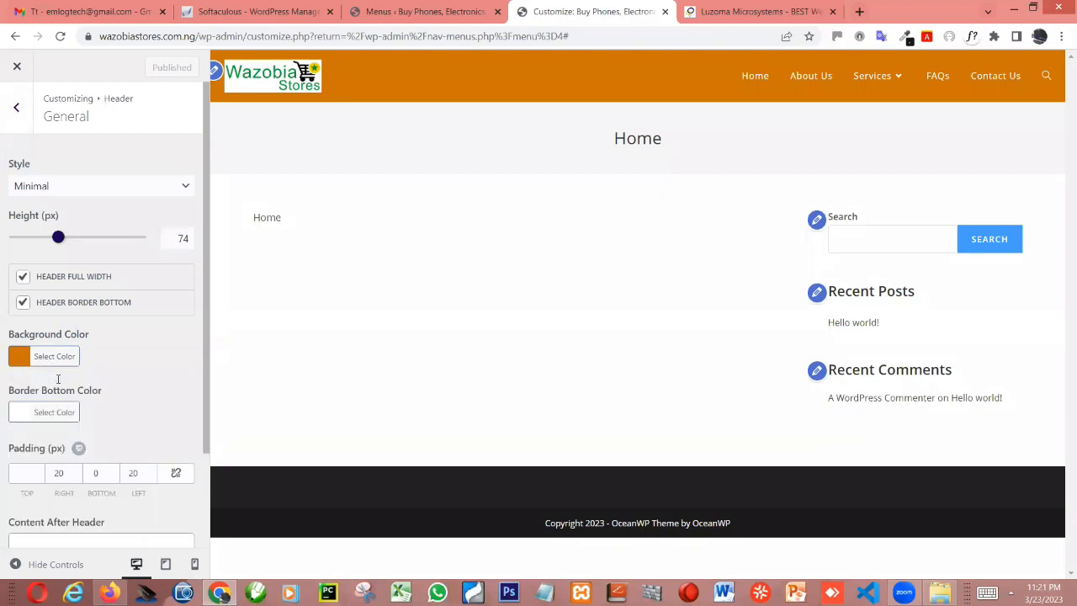
left_click(57, 357)
left_click_drag(55, 380, 14, 385)
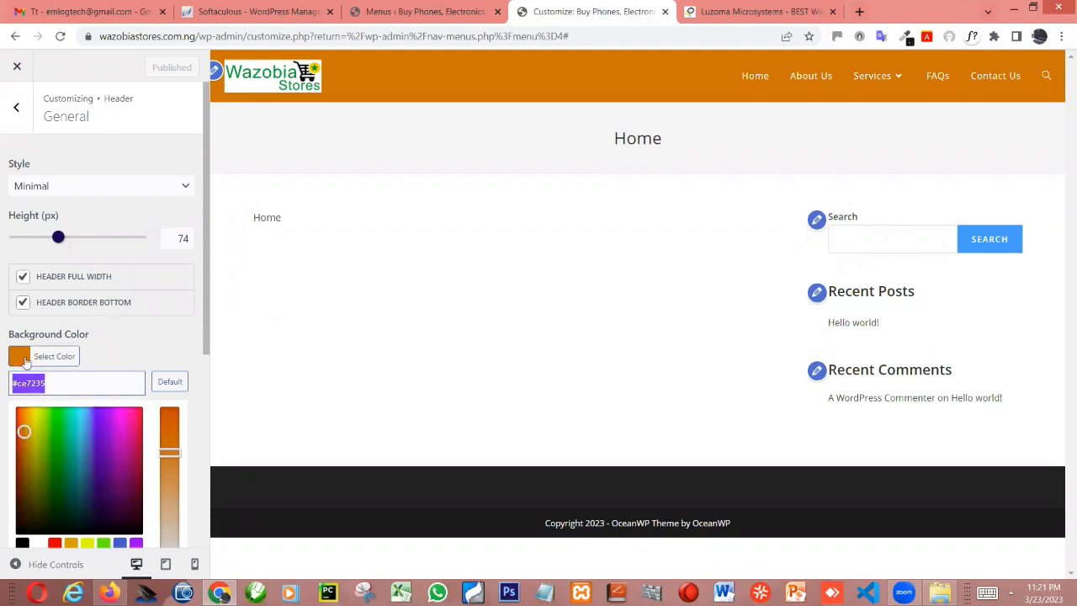
left_click(28, 361)
left_click(56, 360)
left_click_drag(58, 383, 10, 381)
key("ctrl+c")
left_click(16, 109)
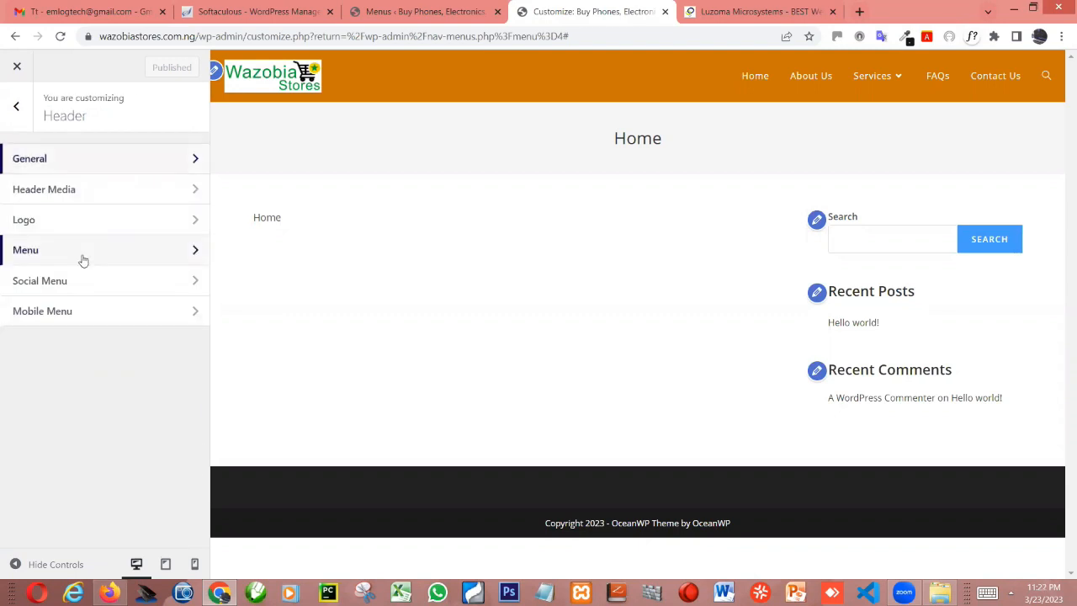
Set the menu dropdown's background color to the copied #ce7235 and check it on the Services dropdown
left_click(84, 261)
scroll(143, 348, "down", 5)
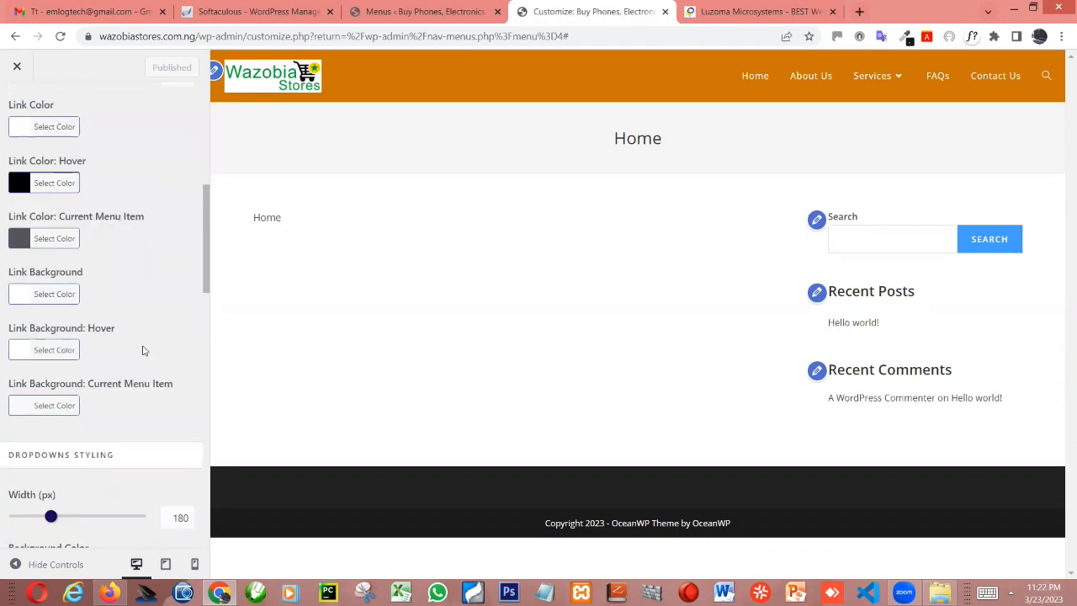
scroll(67, 210, "down", 4)
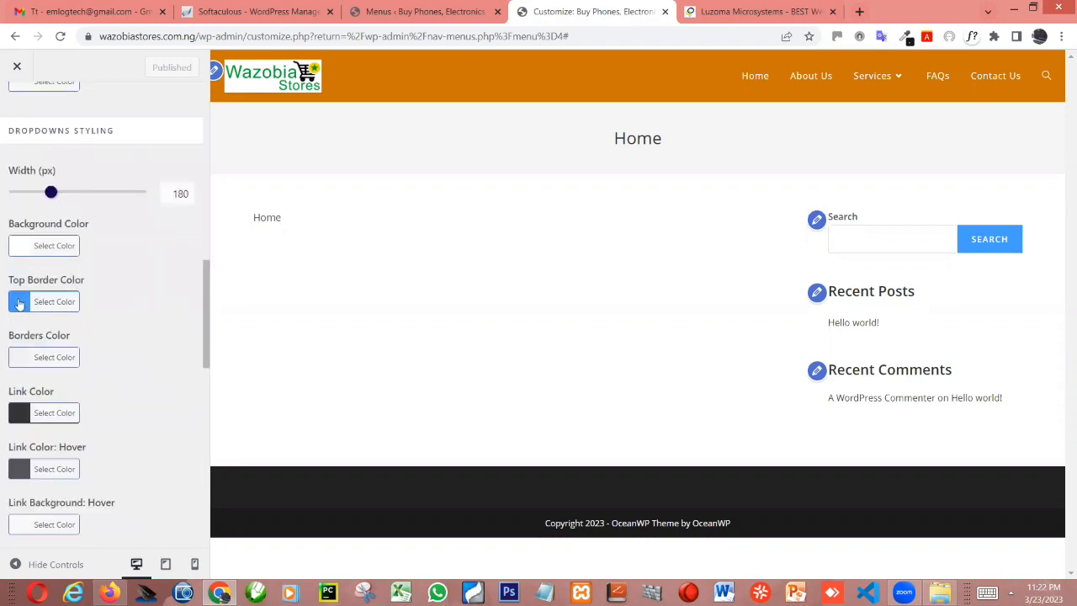
left_click(27, 251)
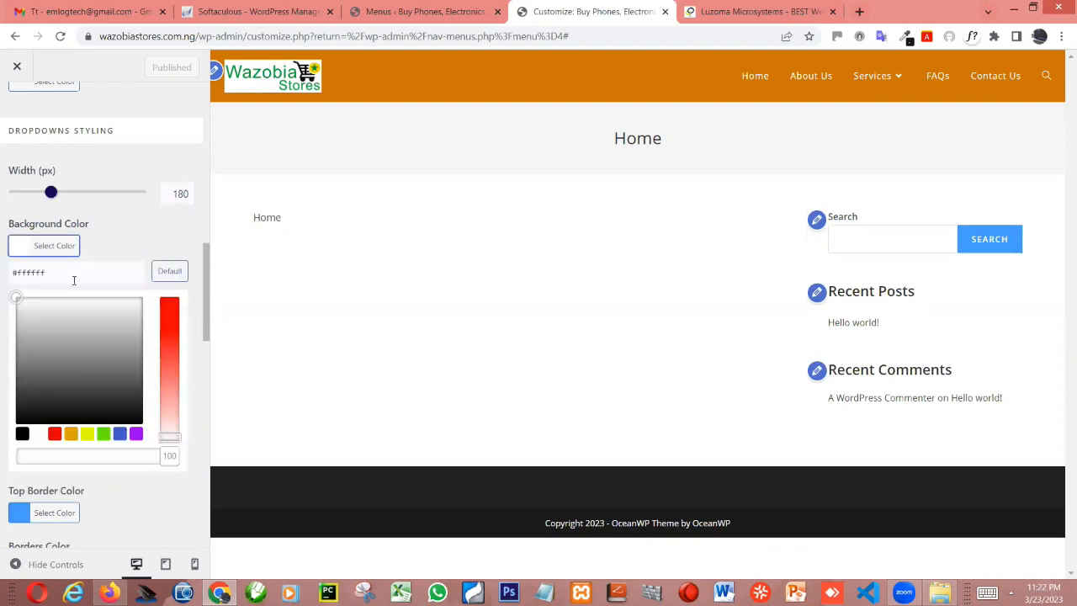
left_click_drag(47, 273, 1, 278)
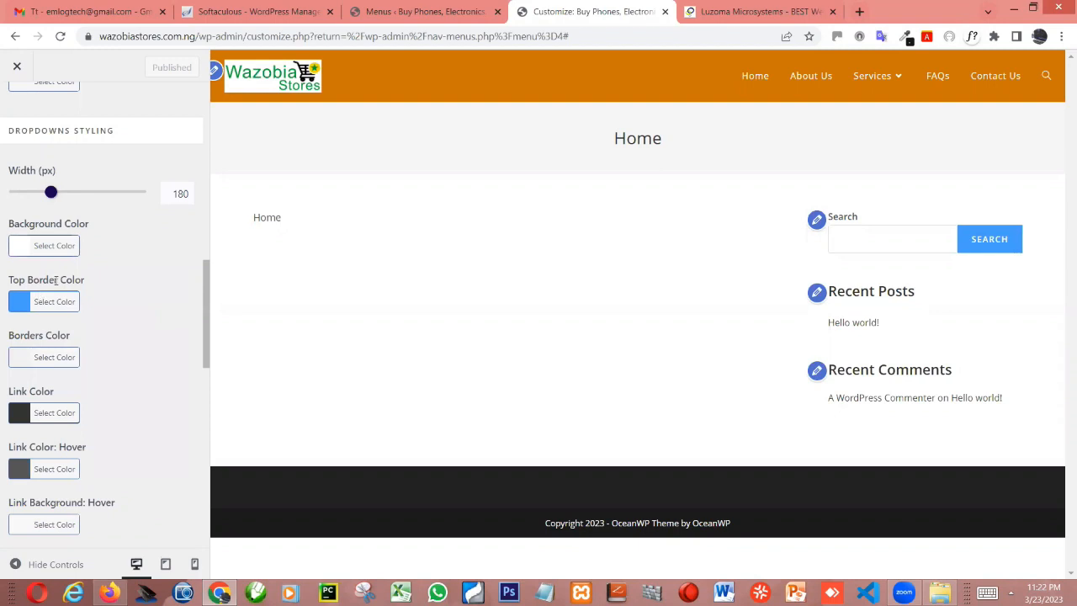
left_click(17, 248)
left_click_drag(46, 273, 15, 282)
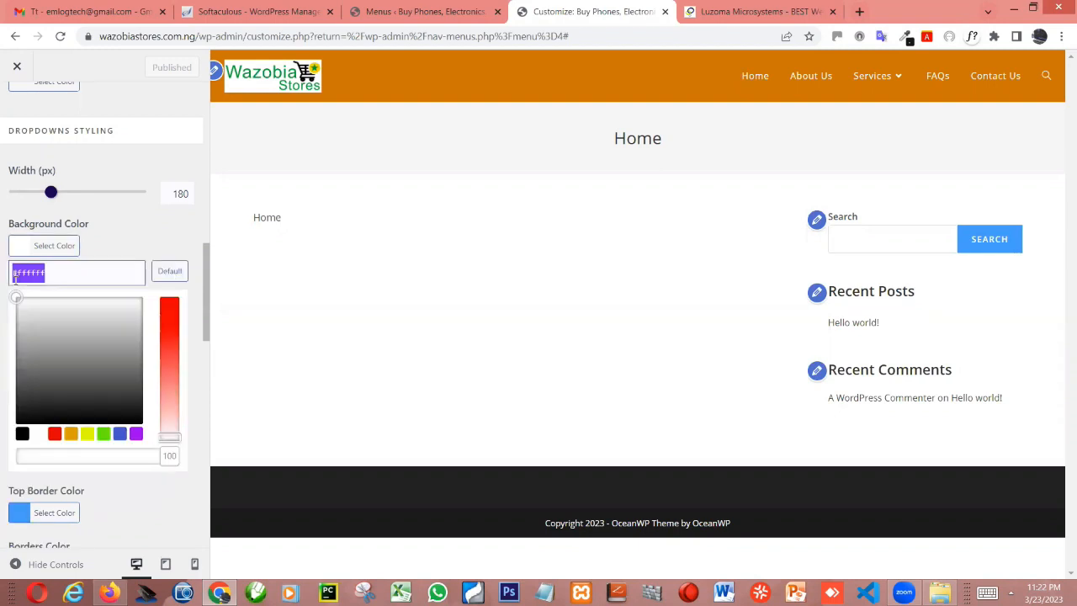
key("ctrl+v")
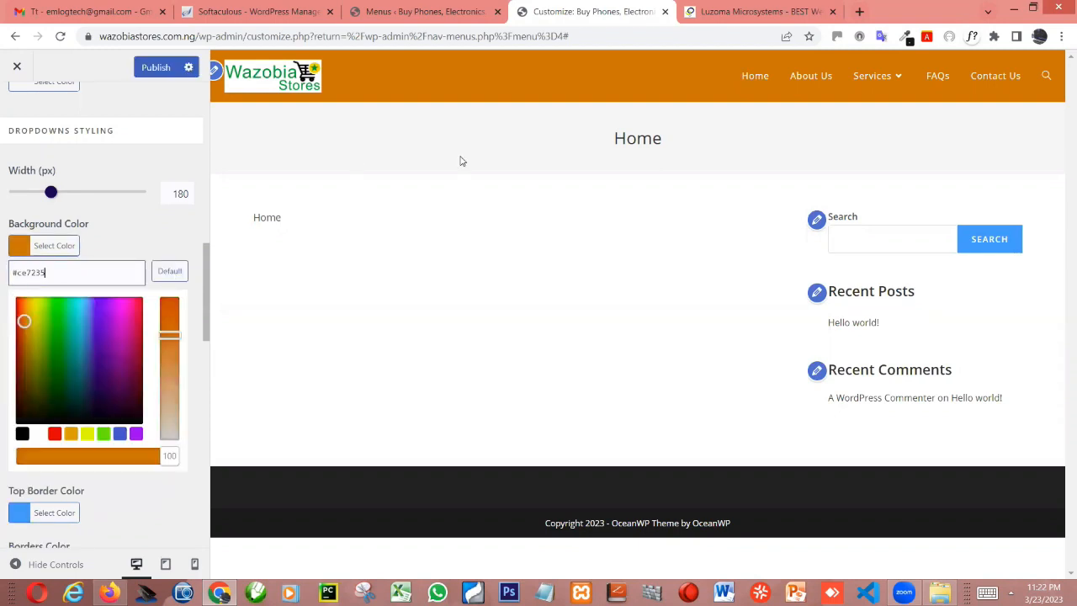
mouse_move(871, 76)
left_click(145, 163)
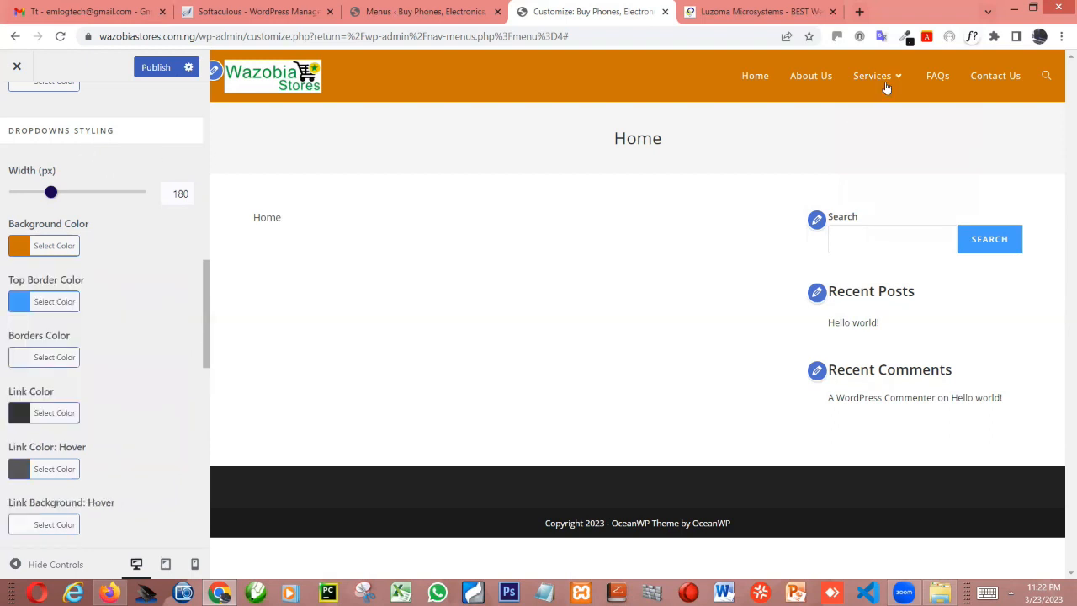
Set the menu dropdown's width to 250 px and publish the changes
mouse_move(880, 111)
left_click_drag(51, 193, 62, 193)
double_click(165, 195)
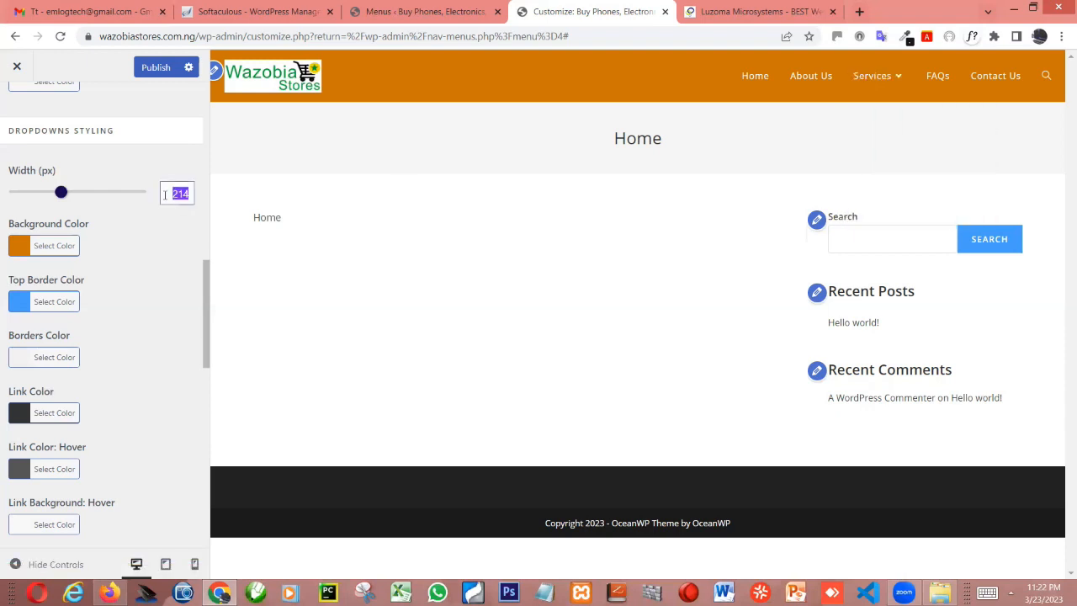
type("250")
left_click(159, 67)
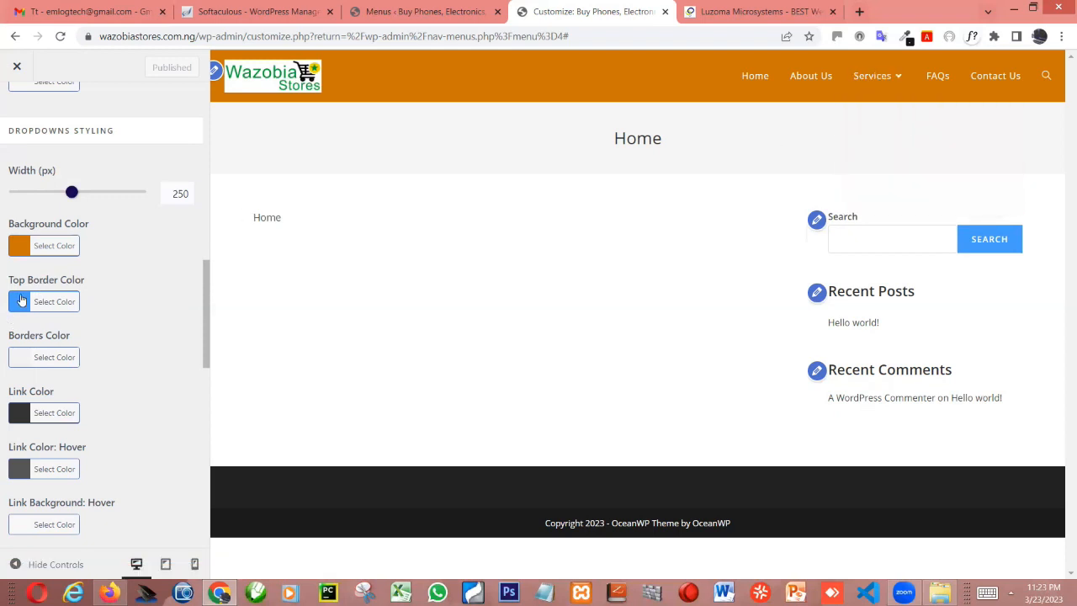
Set the dropdown's top border color and borders color to black #000000 and publish the changes
left_click(22, 301)
left_click(23, 489)
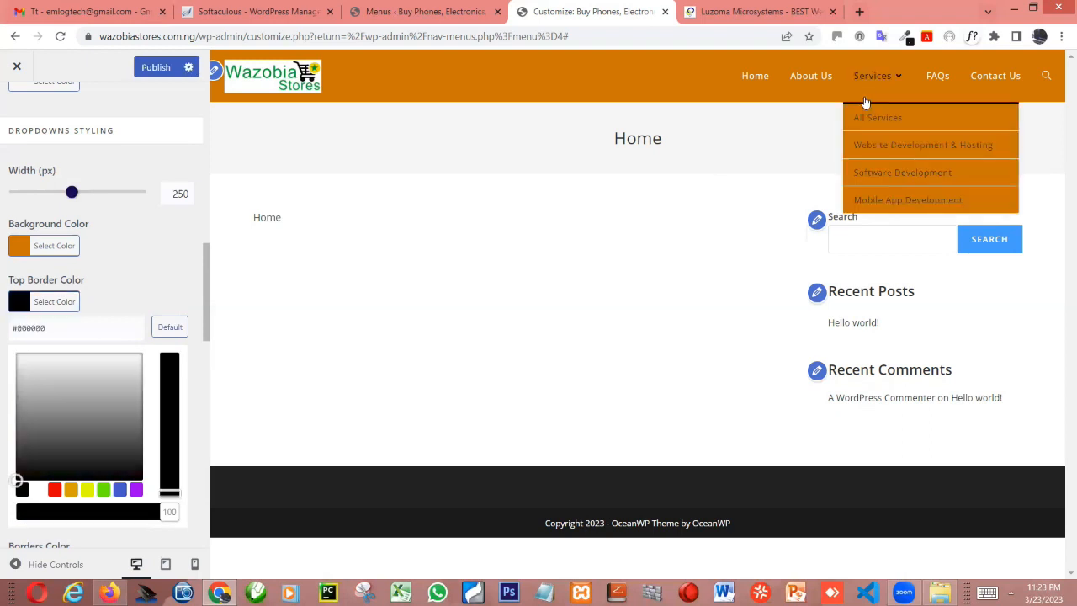
left_click(150, 246)
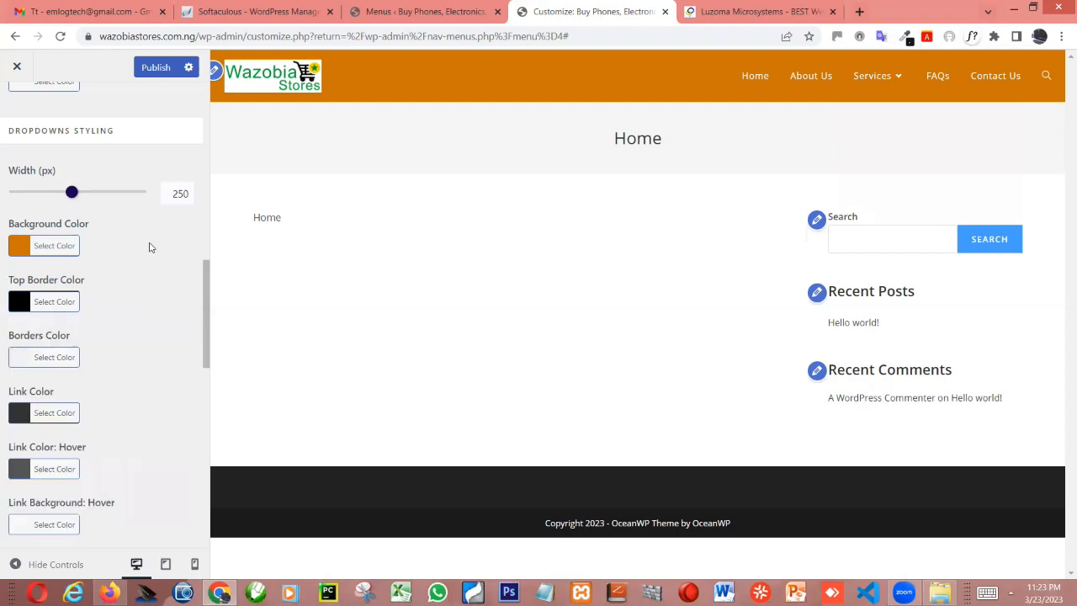
left_click(19, 359)
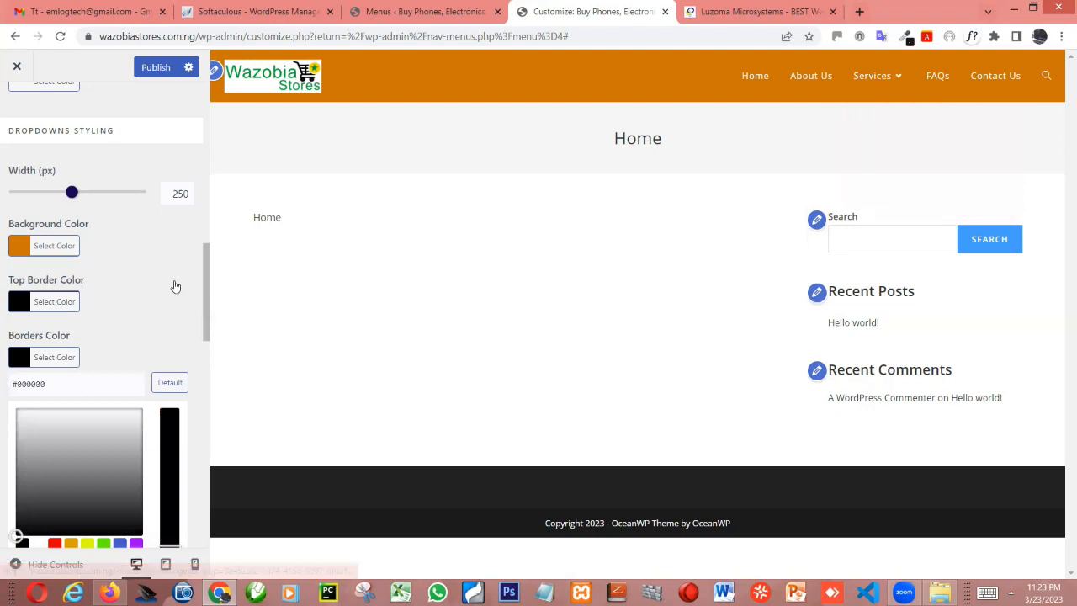
scroll(173, 278, "down", 2)
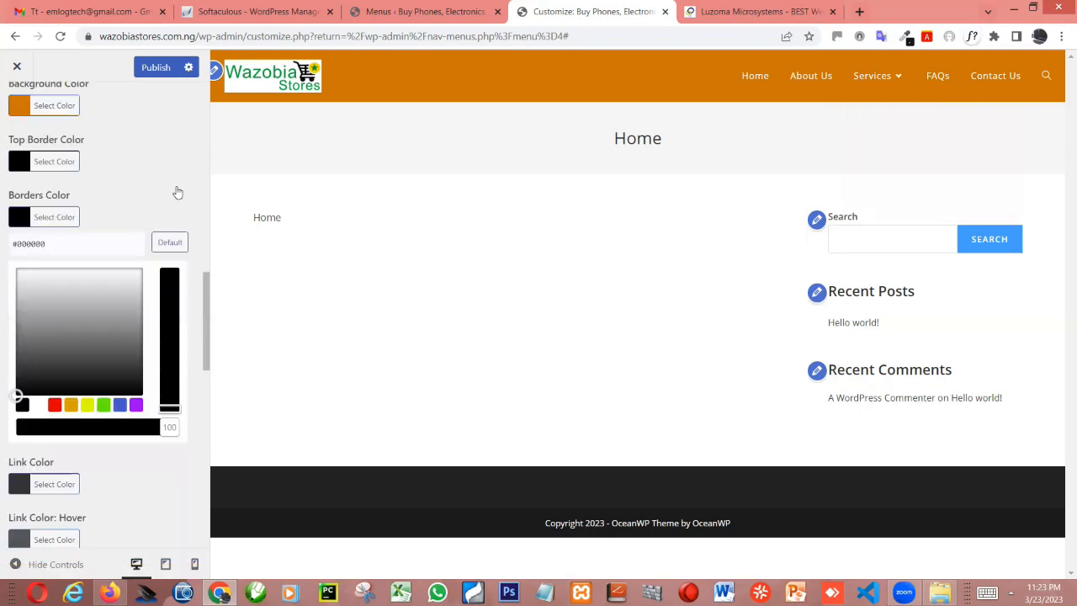
left_click(153, 72)
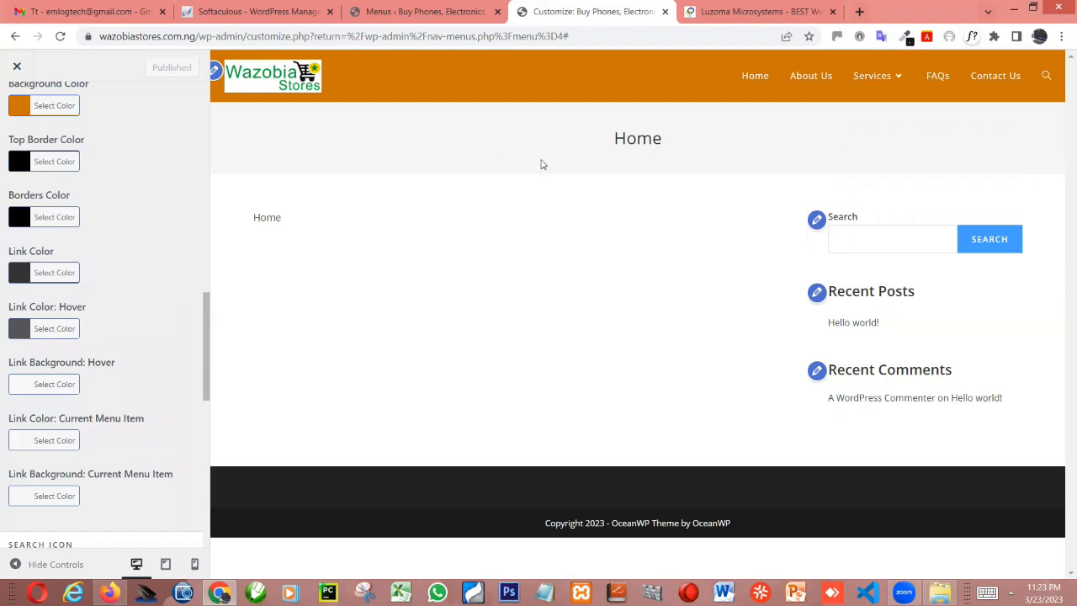
Set the dropdown's link color to white #ffffff and publish the change
mouse_move(880, 84)
left_click(26, 278)
left_click(39, 461)
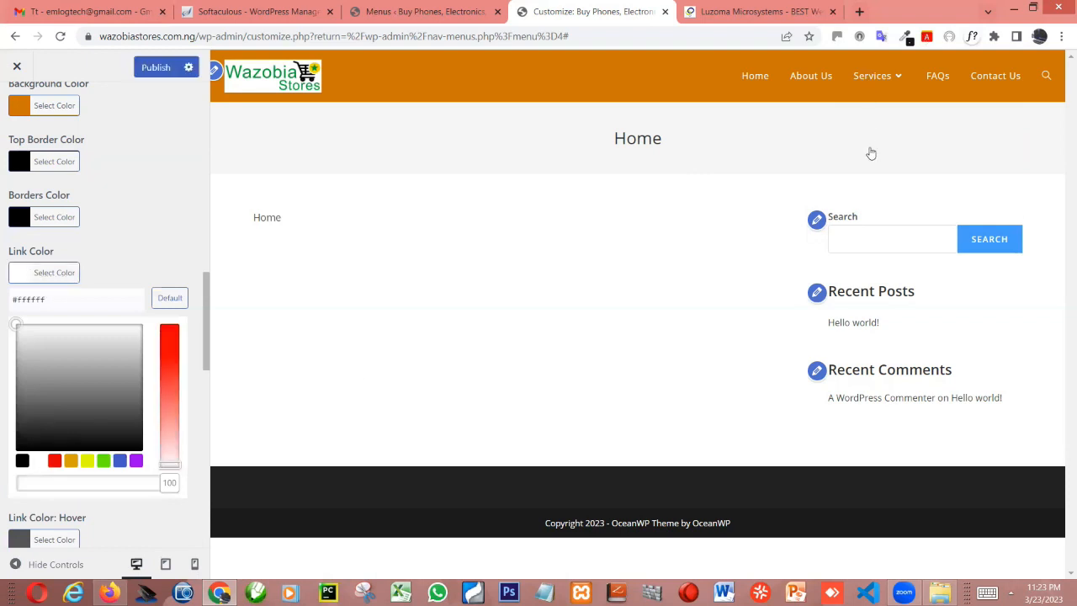
left_click(156, 67)
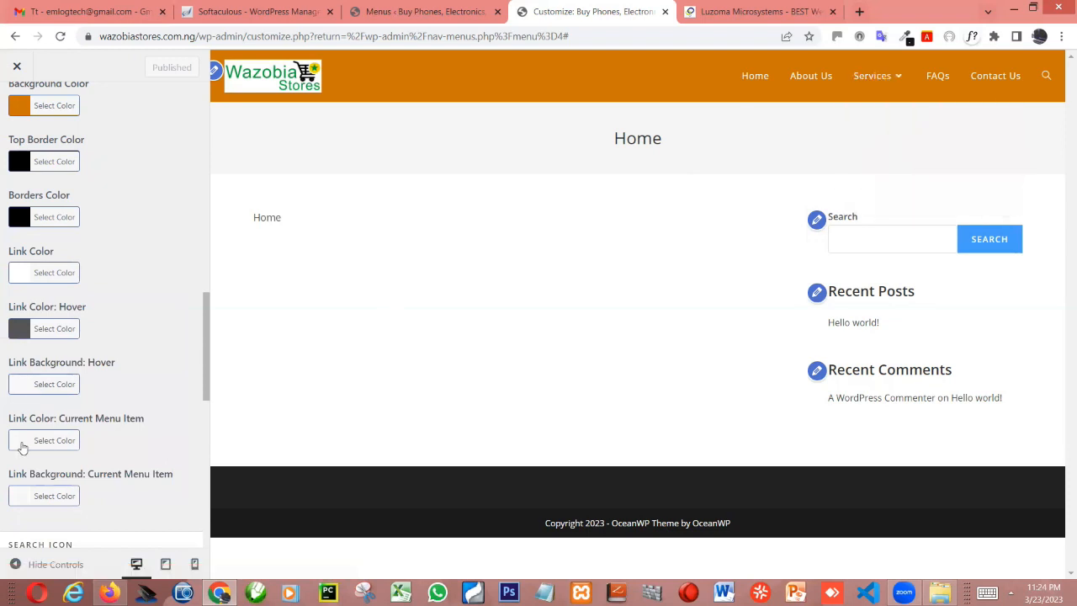
Set the menu's search icon style to Disabled and publish the change
scroll(144, 380, "down", 3)
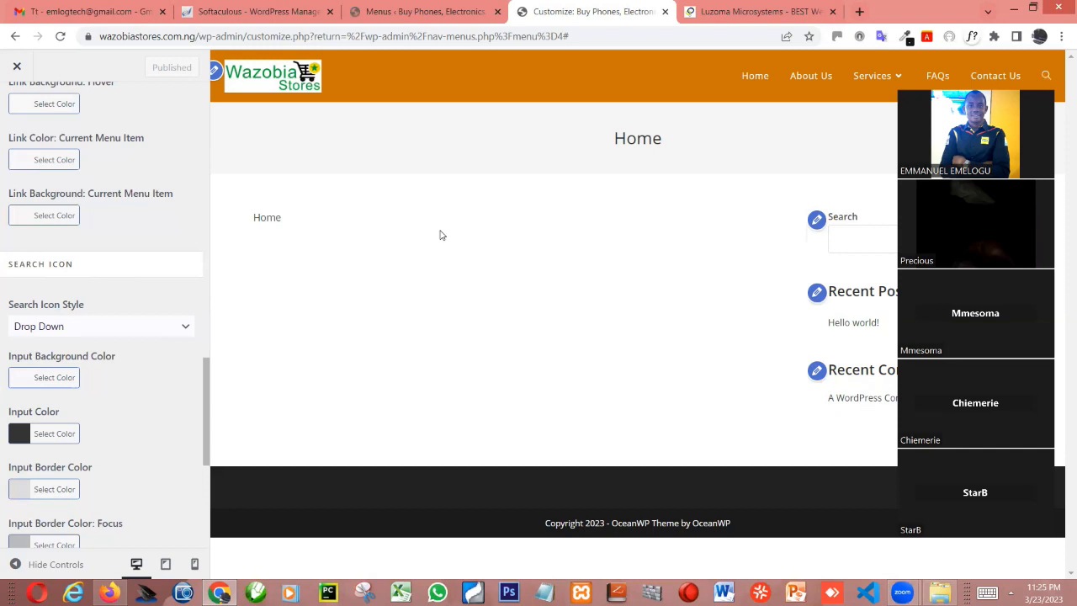
left_click(185, 329)
left_click(1062, 95)
left_click(168, 328)
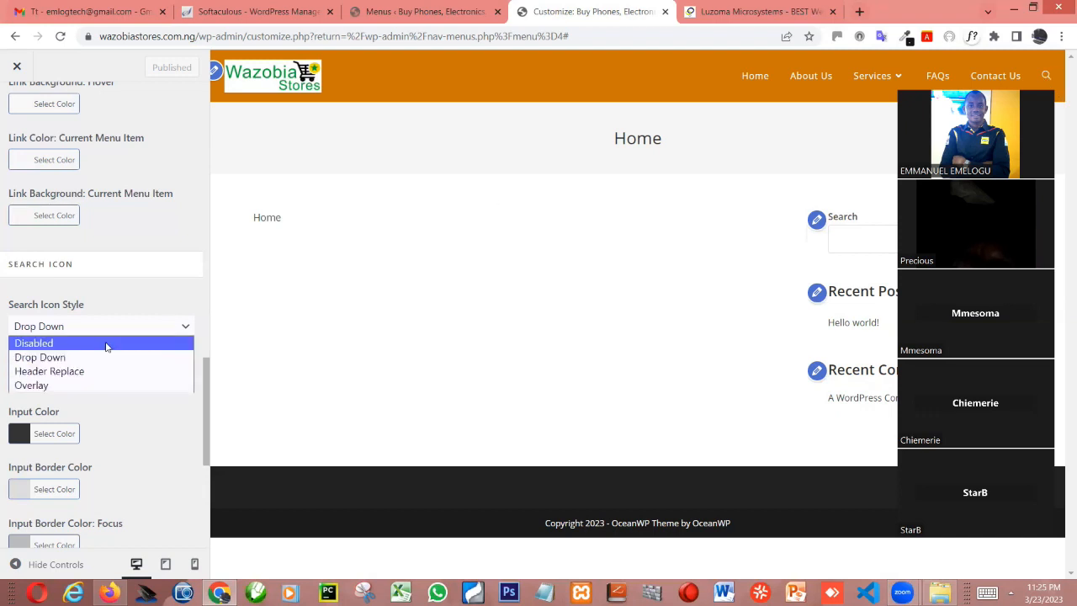
left_click(106, 344)
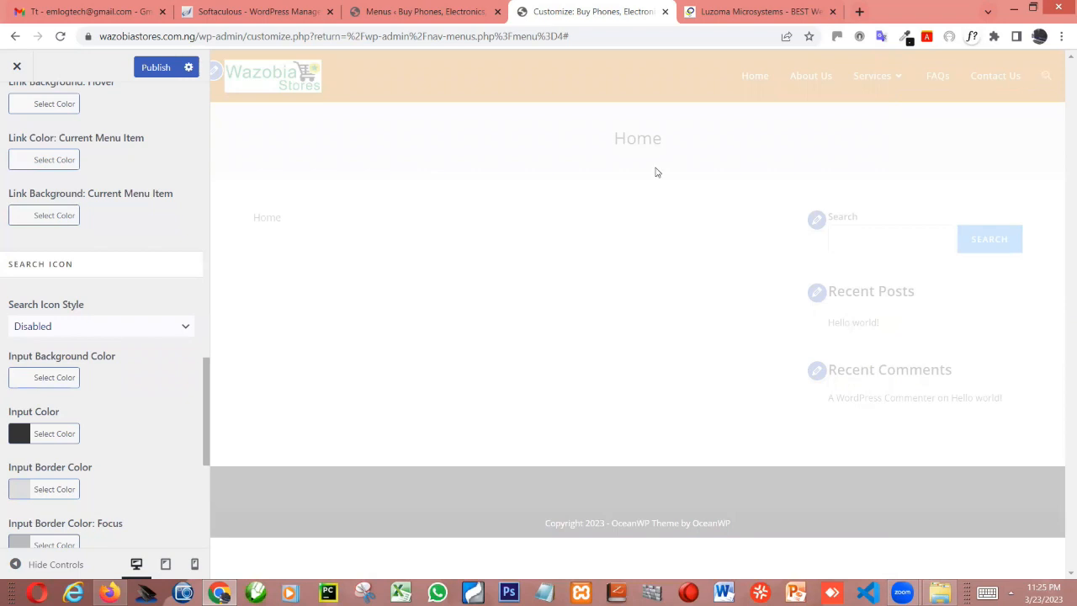
scroll(80, 269, "up", 4)
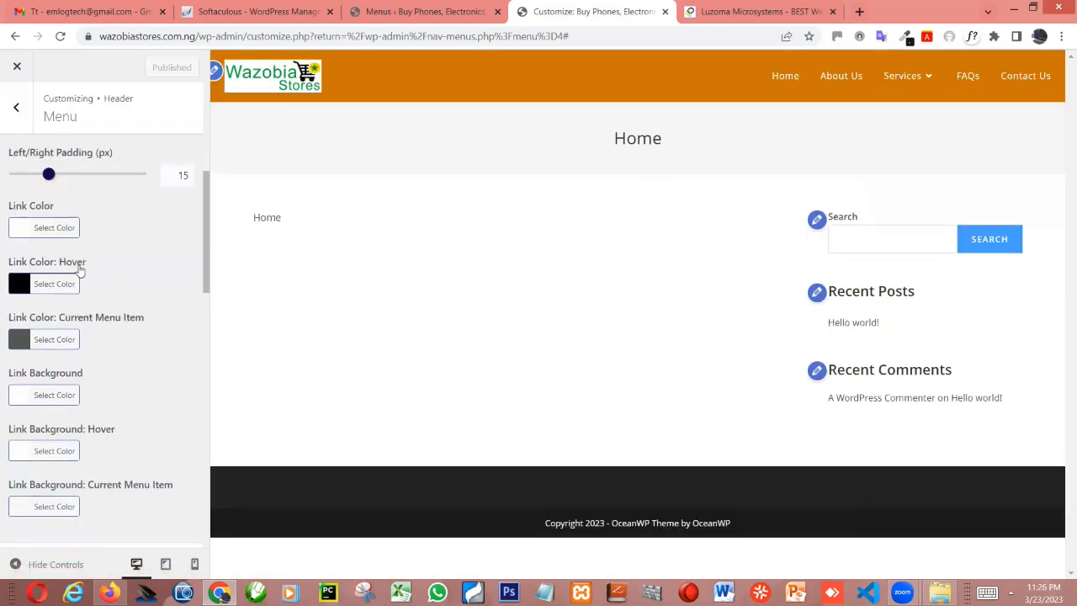
scroll(80, 269, "up", 3)
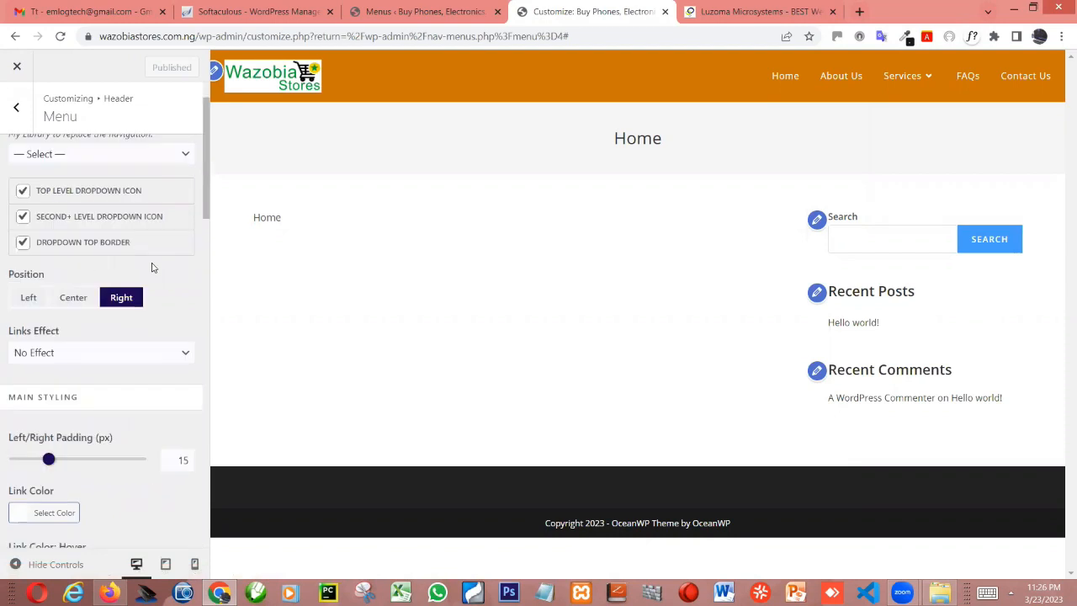
Try the Underline From Left links effect on the menu, and set the links effect to Brackets
left_click(49, 357)
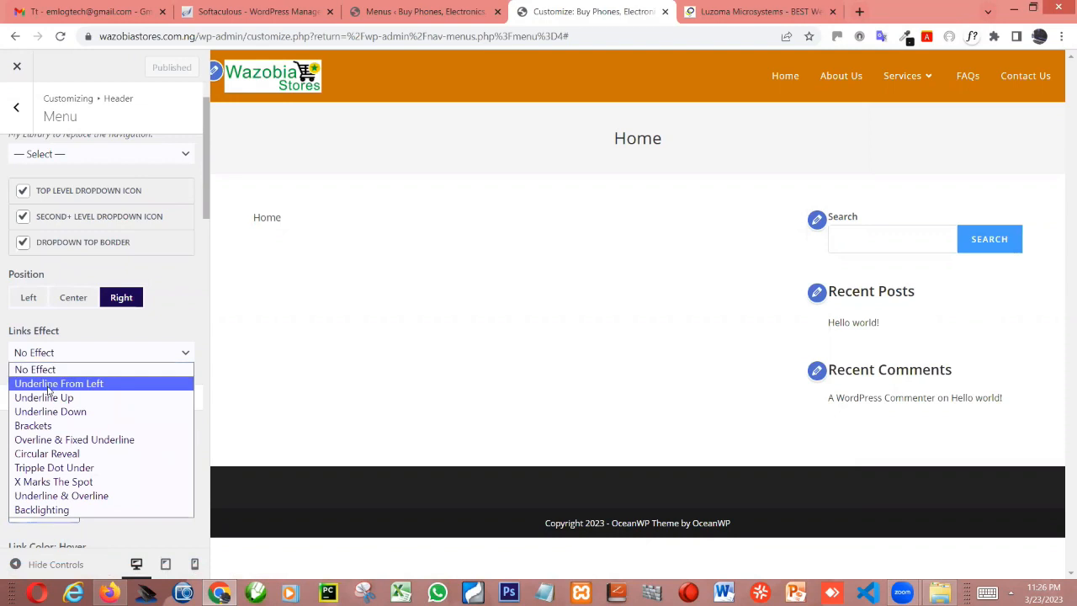
left_click(48, 386)
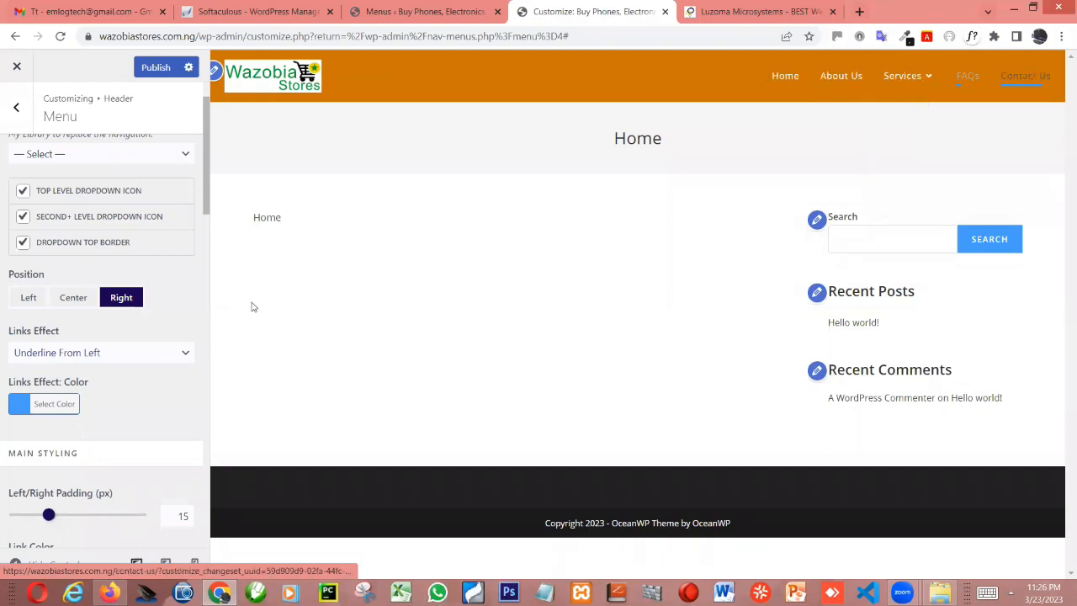
left_click(68, 354)
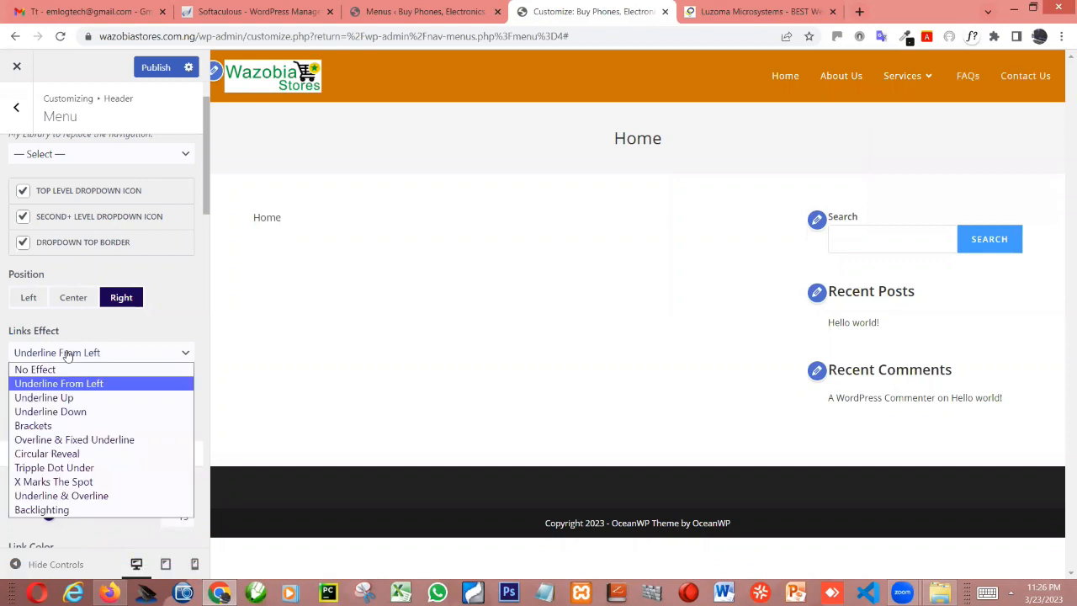
left_click(44, 426)
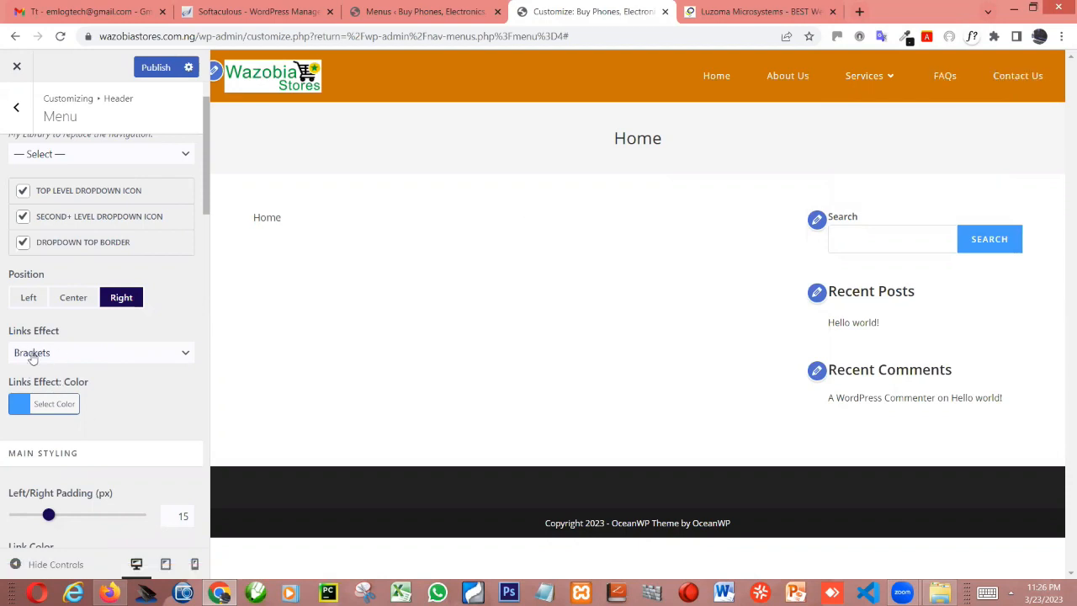
Try white #ffffff as the links effect color, set it to black #000000 and publish the changes
left_click(44, 404)
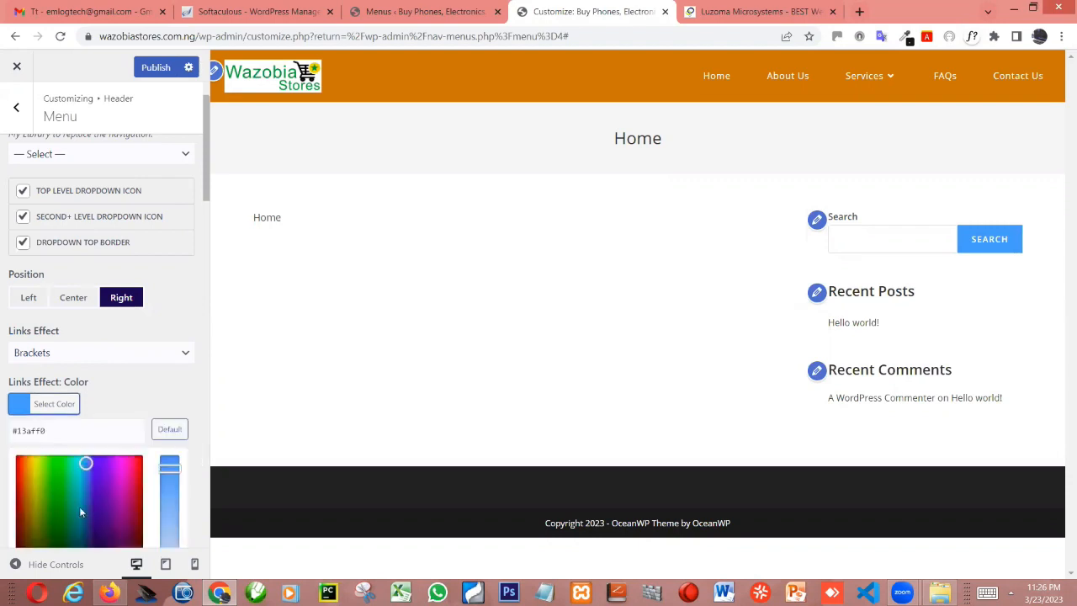
scroll(18, 454, "down", 1)
scroll(18, 453, "down", 2)
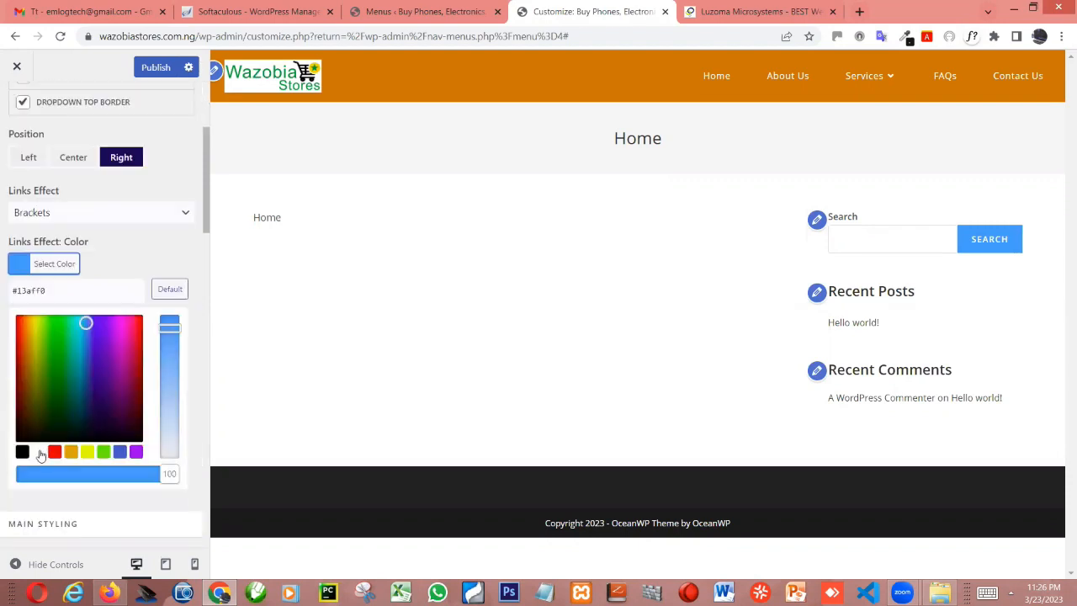
left_click(38, 452)
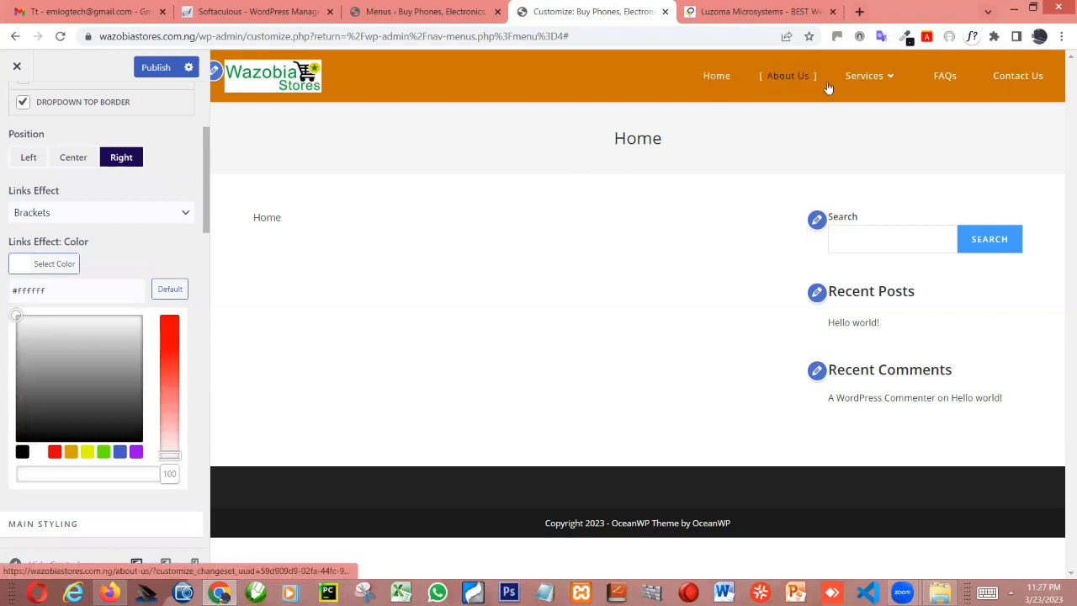
left_click(22, 453)
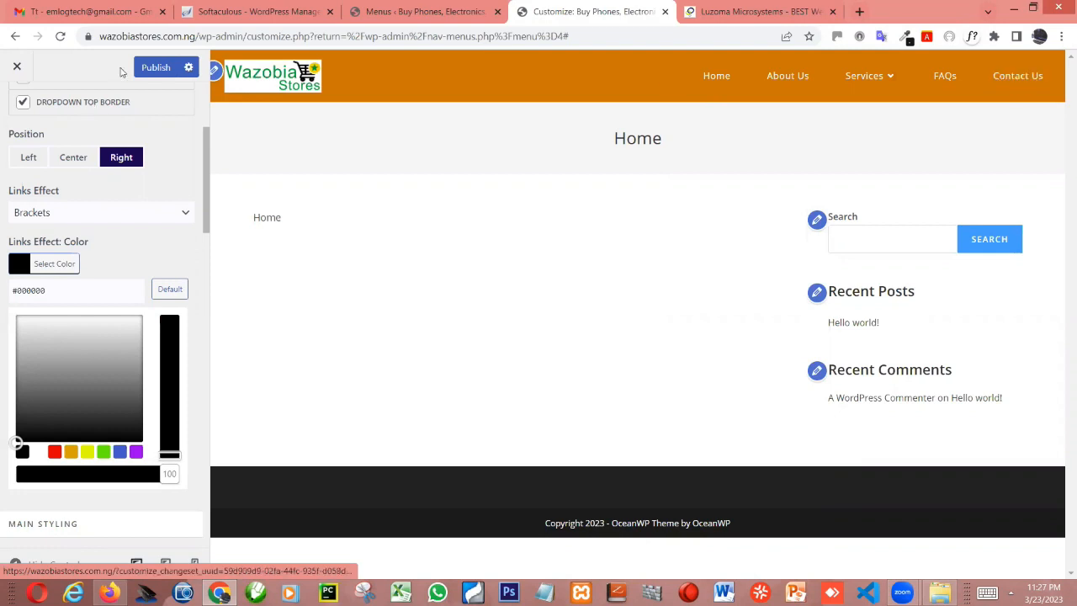
left_click(156, 67)
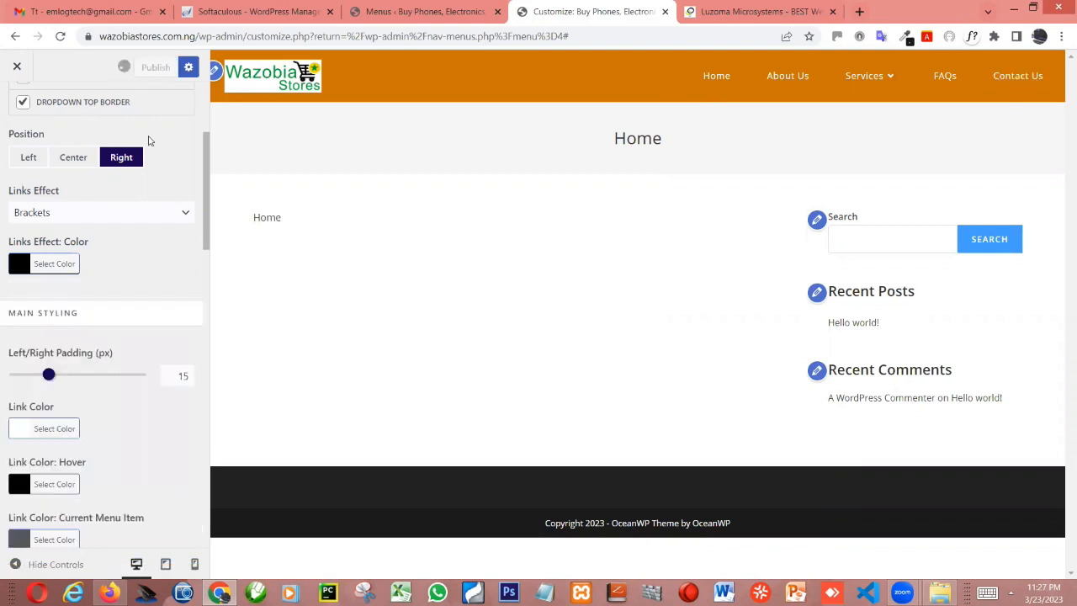
Switch to Firefox, reload the live Wazobiastores homepage and examine the header menu's link effect and the Services dropdown
left_click(110, 593)
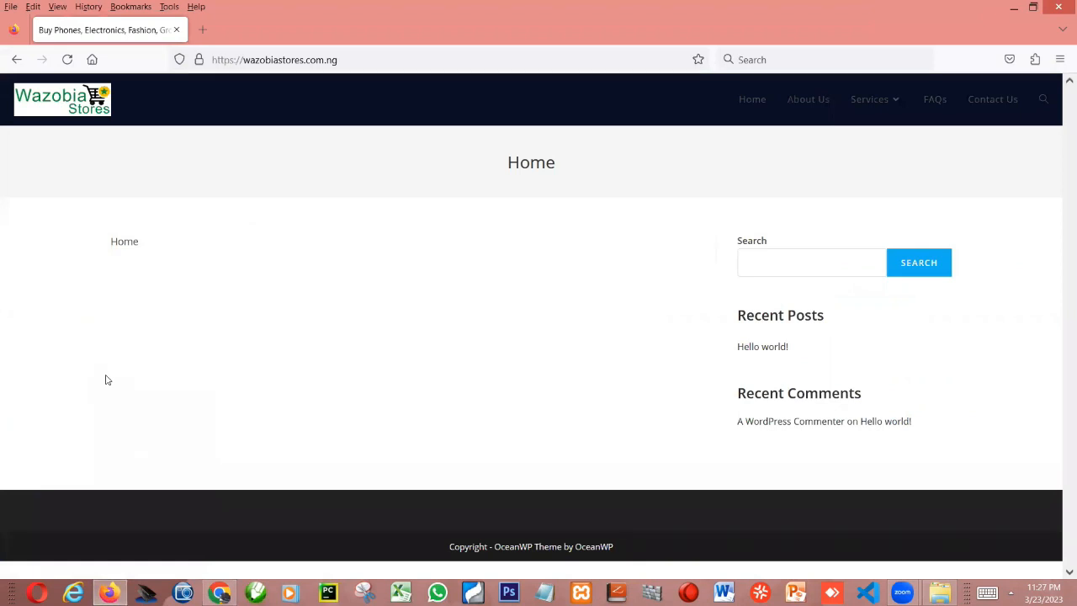
key("F5")
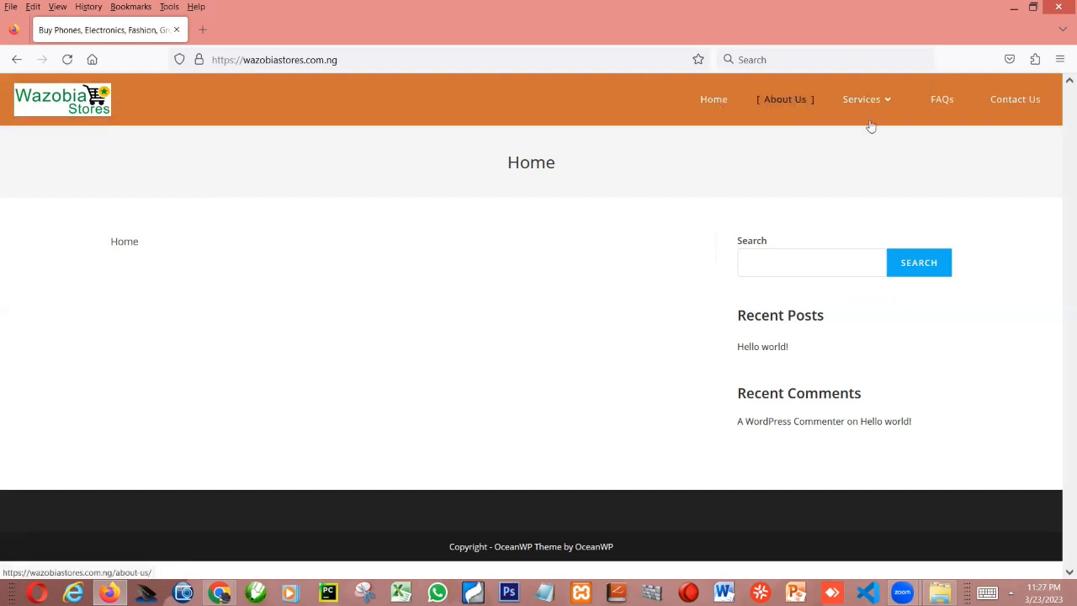
mouse_move(869, 118)
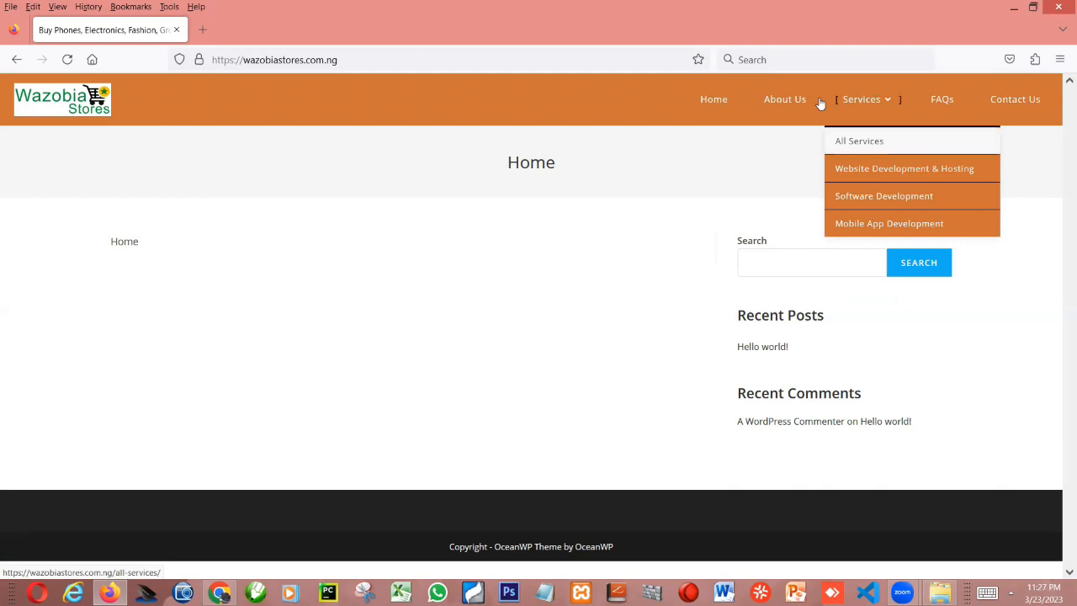